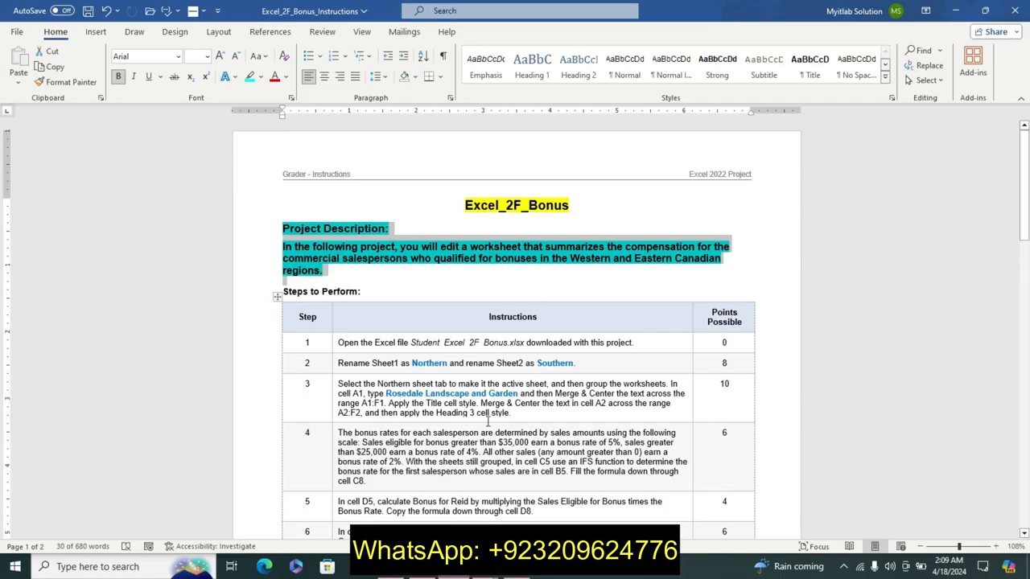
Step: Switch to the bonus workbook in Excel and examine the salesperson tables on Sheet1 and Sheet2
left_click(494, 573)
left_click(547, 491)
left_click(447, 368)
left_click(280, 324)
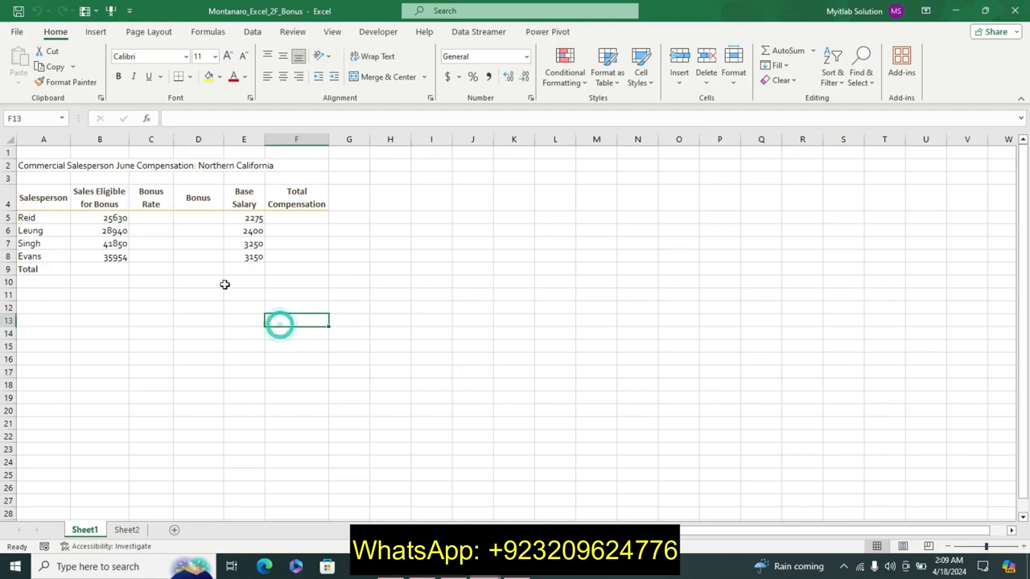
left_click(129, 545)
left_click(127, 530)
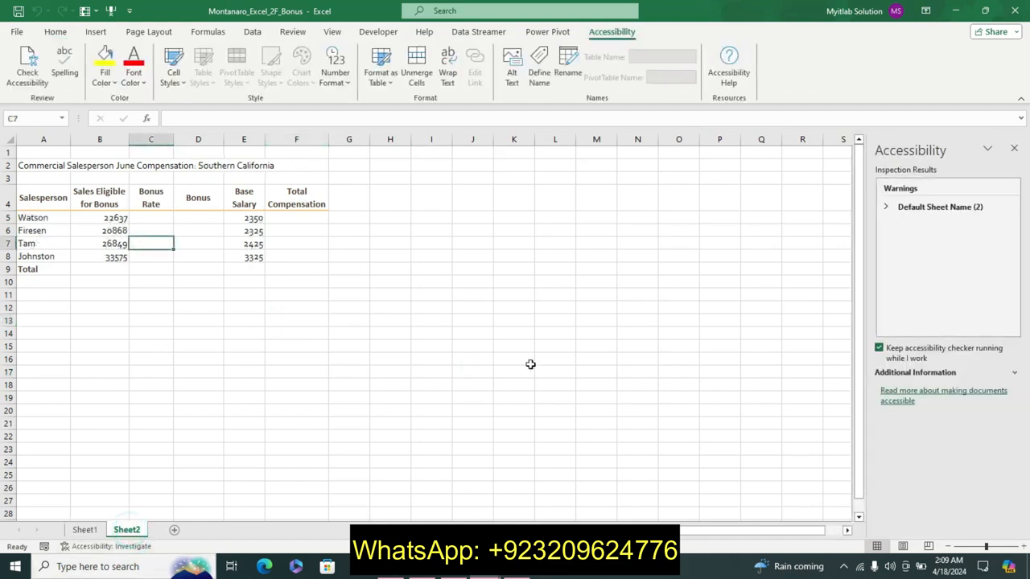
left_click(1014, 148)
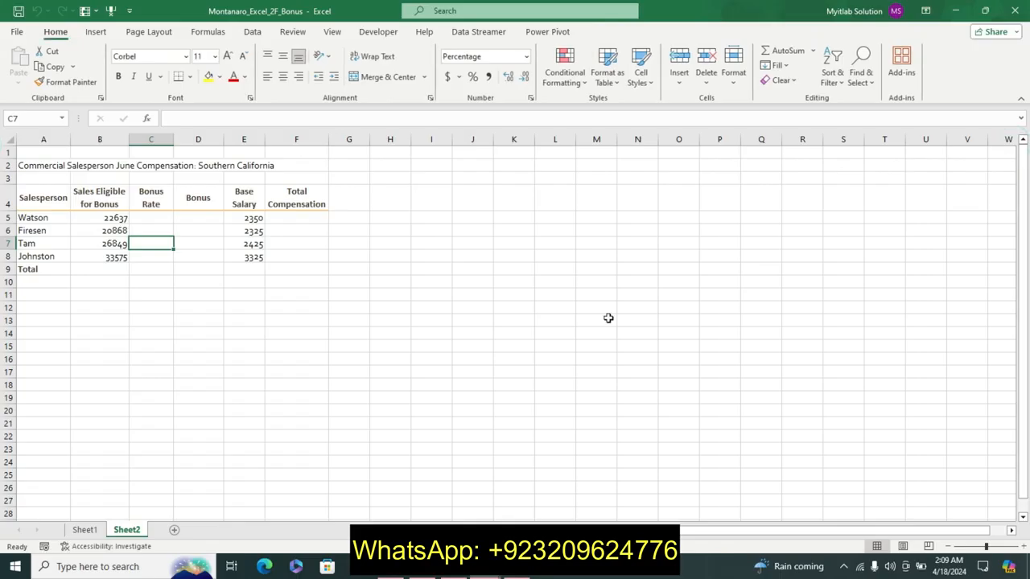
left_click(606, 319)
left_click(83, 531)
left_click(126, 530)
left_click(96, 531)
left_click(337, 437)
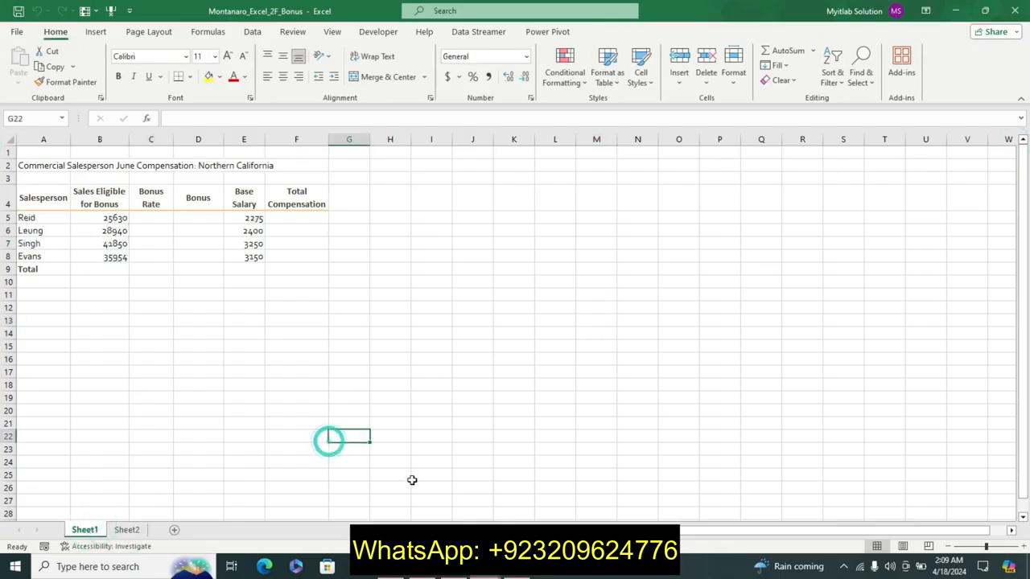
Step: Return to the Word instructions and undo the emphasis formatting on the title and project description
key("alt+Tab")
key("ctrl+z")
key("ctrl+z")
key("ctrl+z")
key("ctrl+z")
key("ctrl+z")
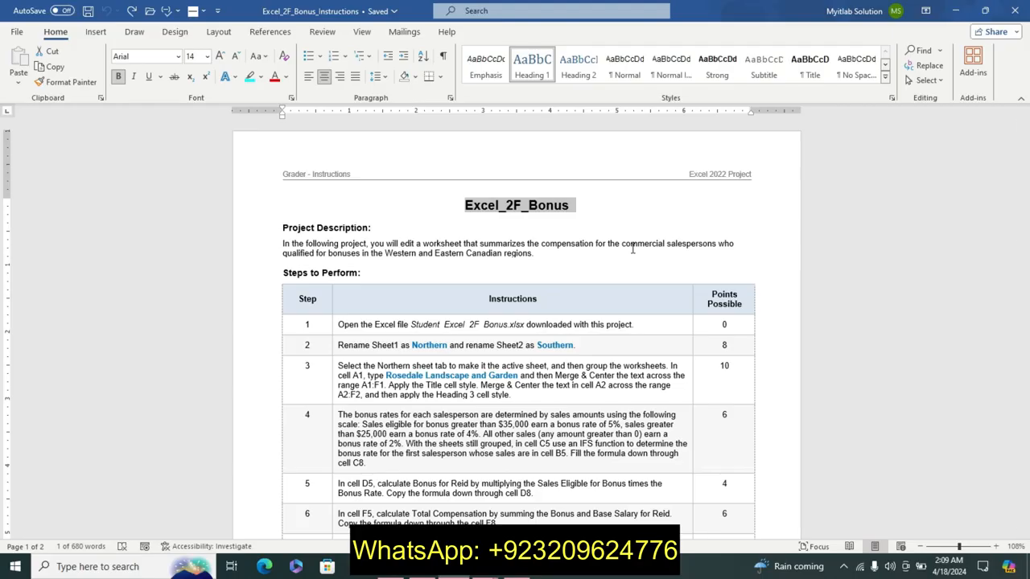
Step: Highlight the step 1 instruction in turquoise and make its file name bold, 11 pt and yellow-highlighted
left_click(335, 330)
left_click(389, 365)
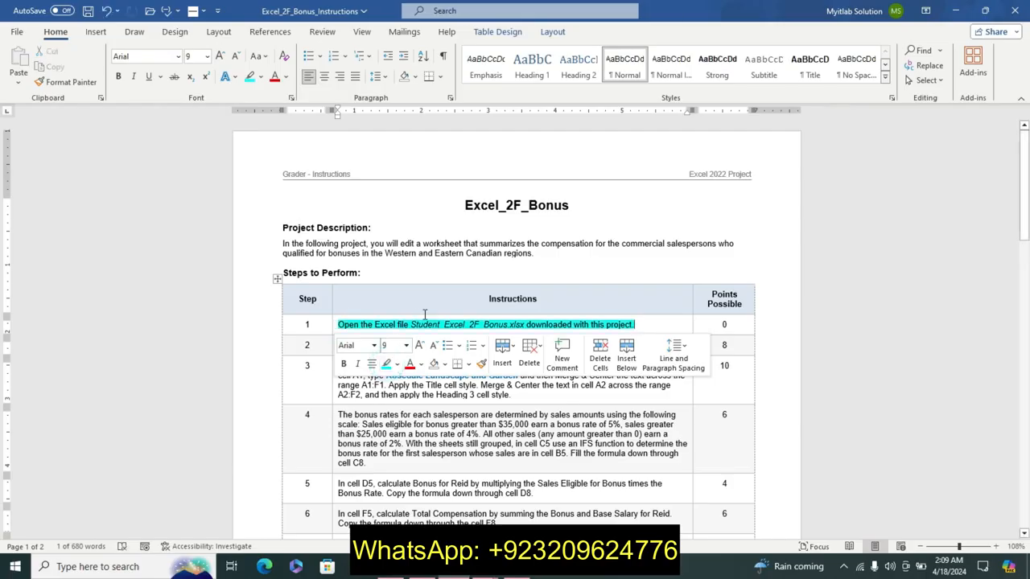
left_click_drag(412, 324, 525, 324)
left_click(613, 335)
left_click(613, 335)
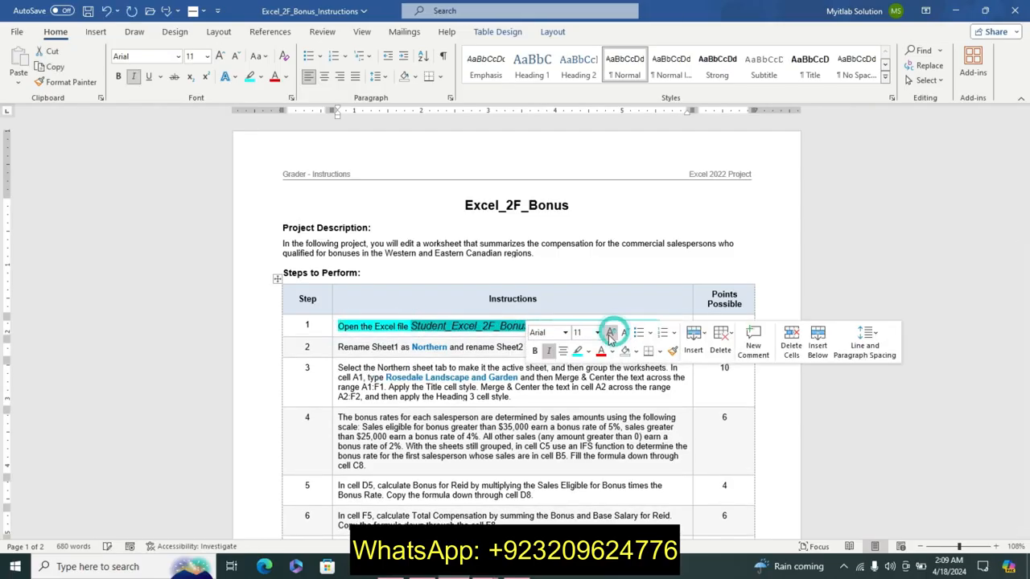
left_click(534, 351)
left_click(588, 355)
left_click(580, 370)
Step: Review the step 1 instruction and the steps below it, and check the open workbook in Excel
left_click(412, 326)
left_click_drag(412, 326, 668, 325)
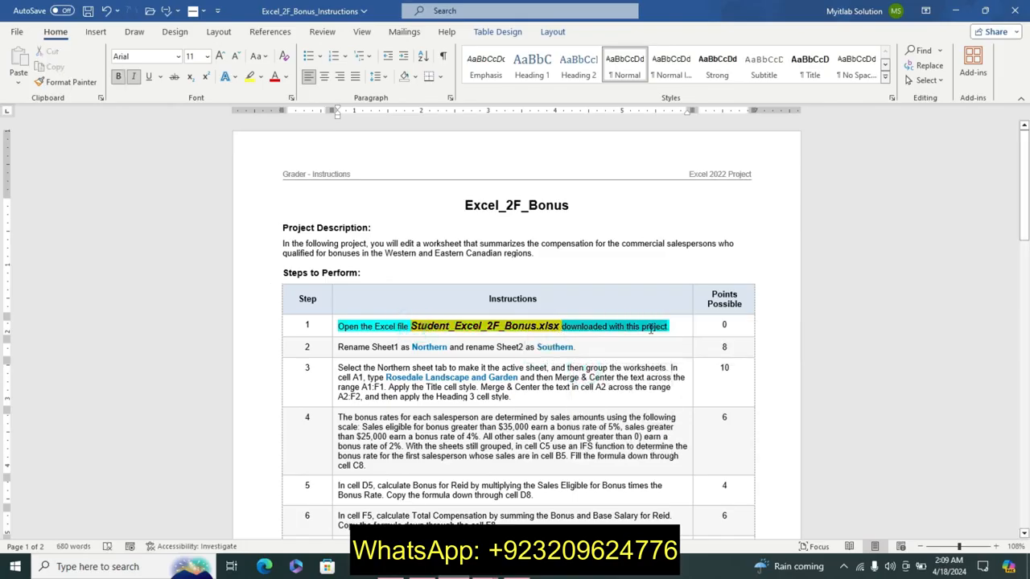
left_click(344, 326)
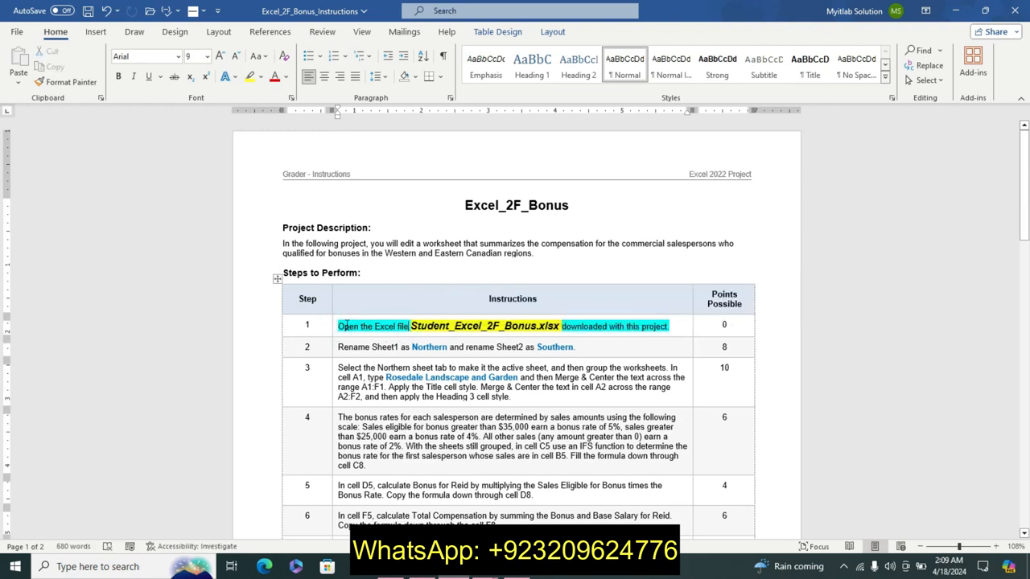
left_click(413, 326)
left_click_drag(549, 325, 561, 335)
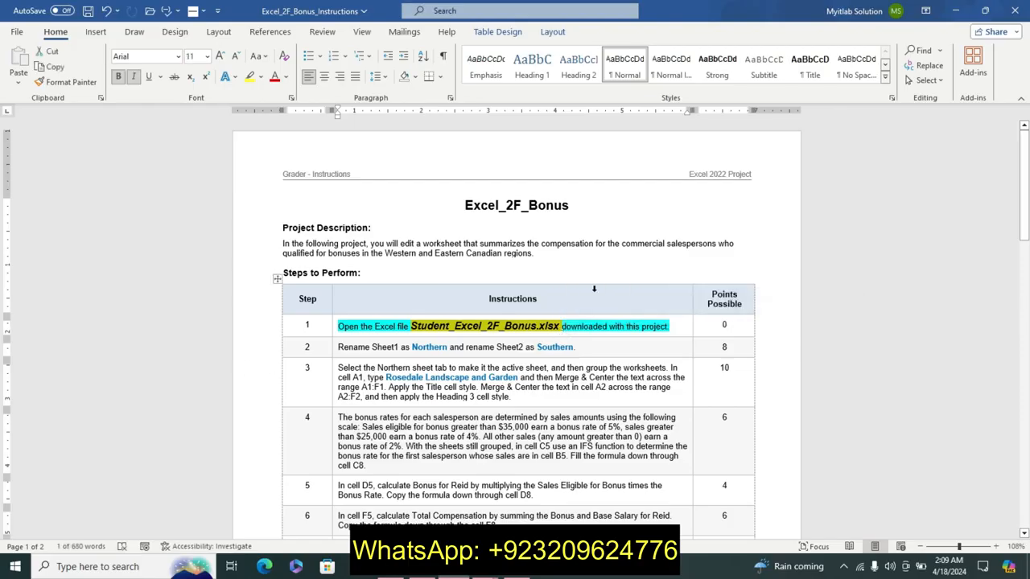
left_click_drag(1029, 177, 1026, 223)
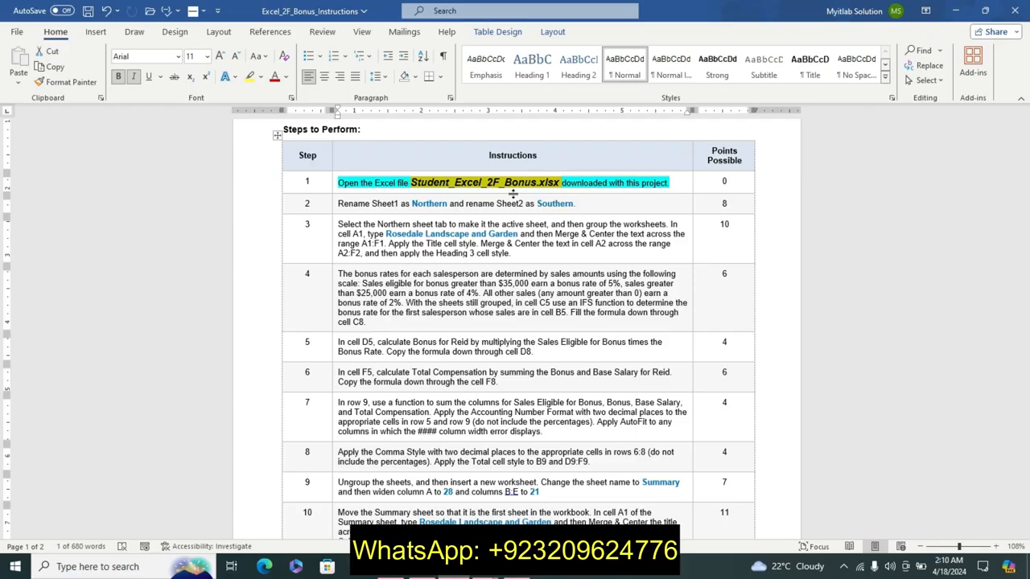
left_click(486, 567)
left_click(506, 509)
left_click(460, 362)
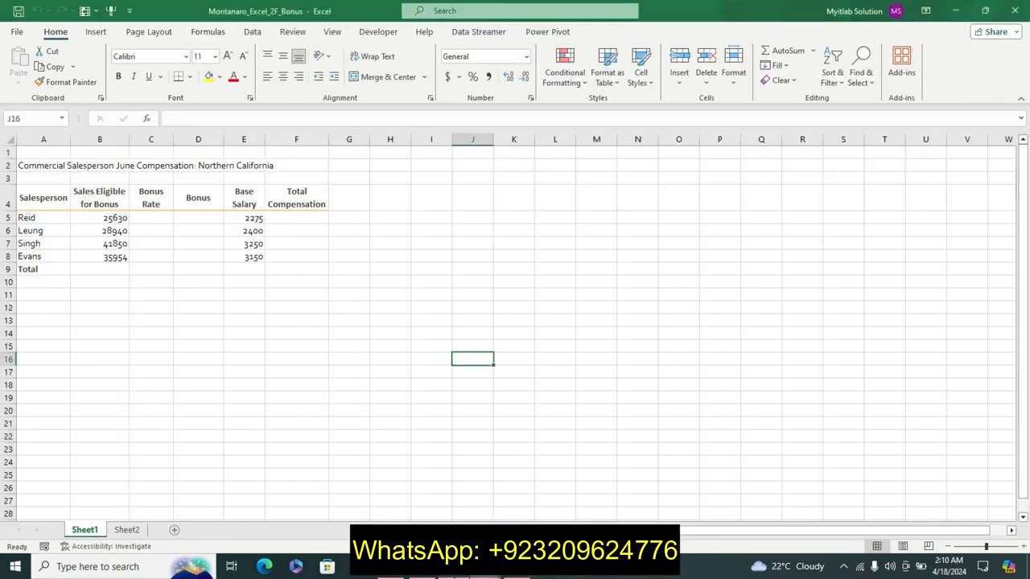
Step: Return to the Word instructions and undo the formatting applied to the step 1 instruction
key("alt+Tab")
key("ctrl+z")
key("ctrl+z")
key("ctrl+z")
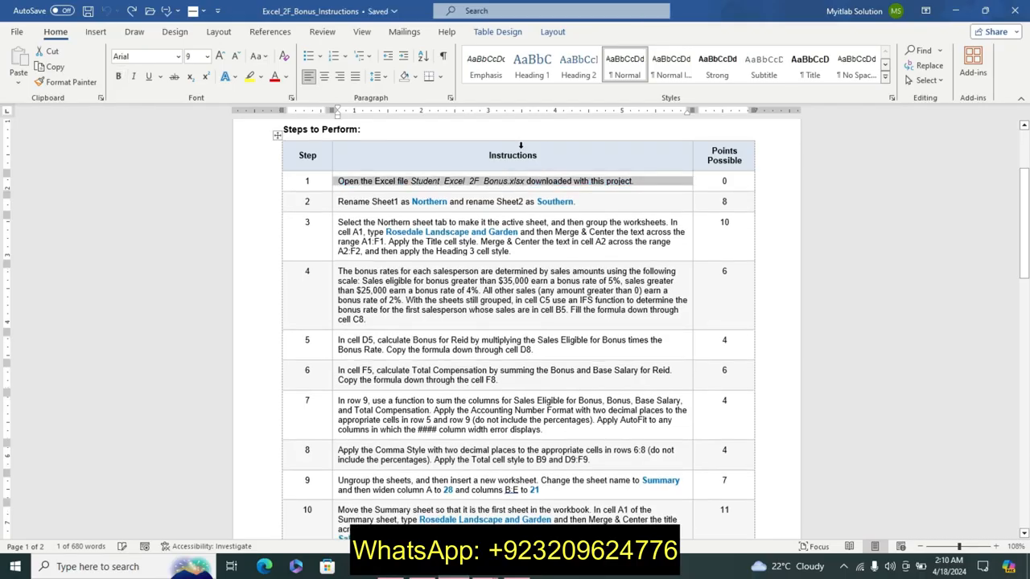
Step: Format the step 2 instruction as bold 11 pt text with turquoise highlighting
left_click(334, 202)
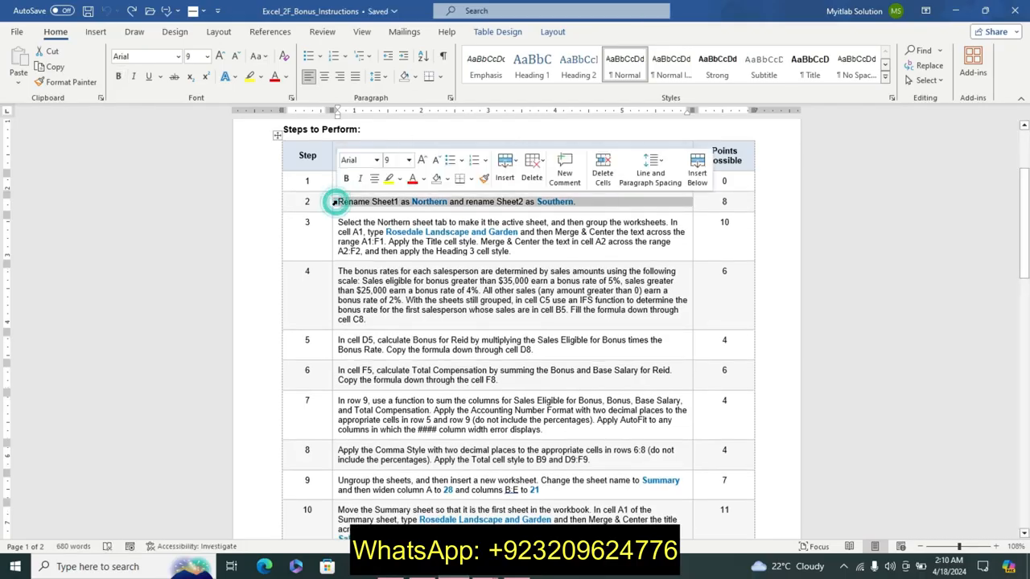
left_click(419, 160)
left_click(419, 160)
left_click(346, 178)
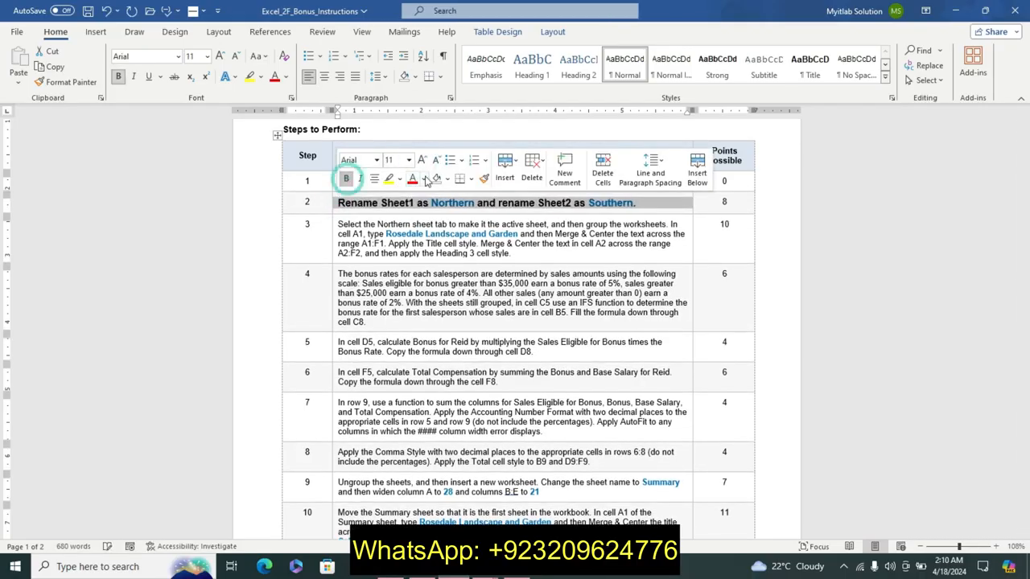
left_click(399, 179)
left_click(432, 198)
left_click(289, 239)
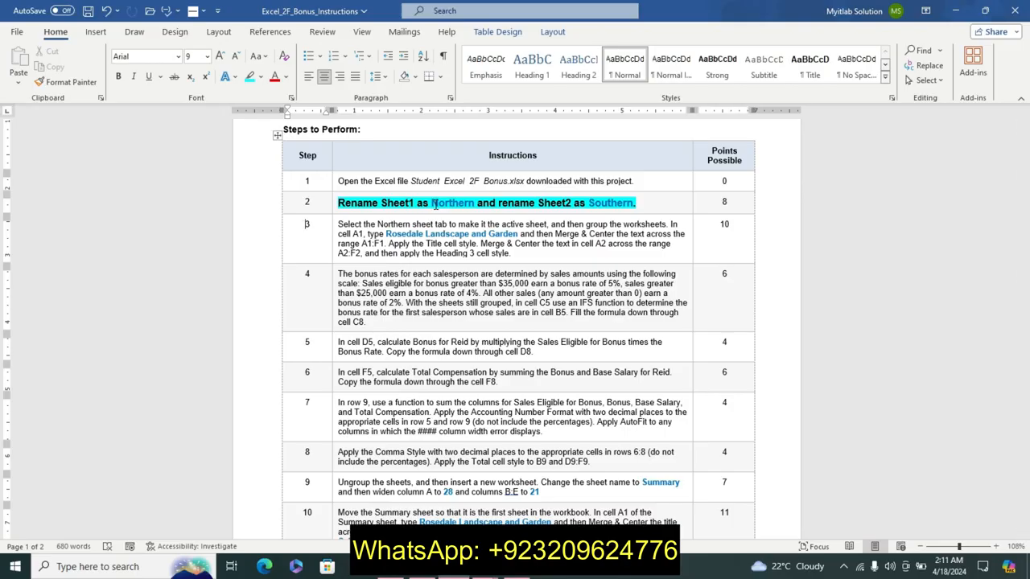
Step: Copy the sheet name from the step 2 instruction and rename Sheet1 in Excel as Northern
mouse_move(434, 204)
left_mouse_down()
mouse_move(454, 240)
mouse_move(455, 211)
mouse_move(438, 198)
mouse_move(473, 203)
left_mouse_up()
key("ctrl+c")
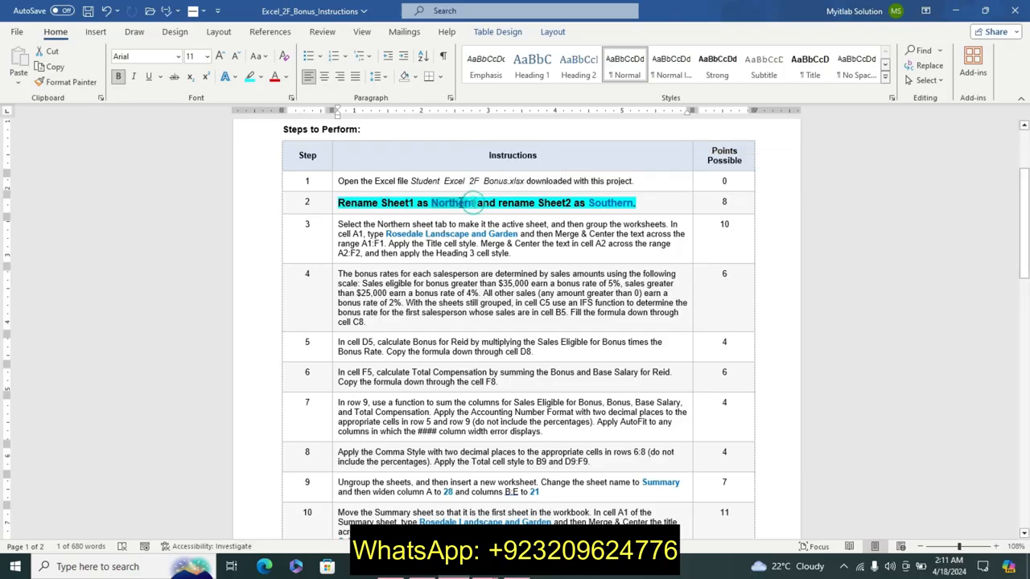
mouse_move(441, 206)
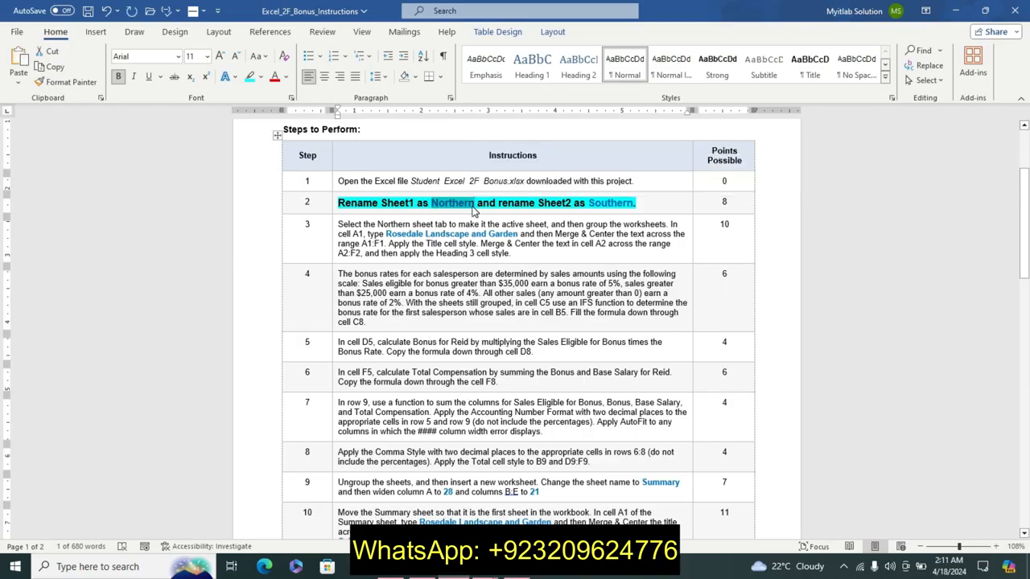
left_click(486, 568)
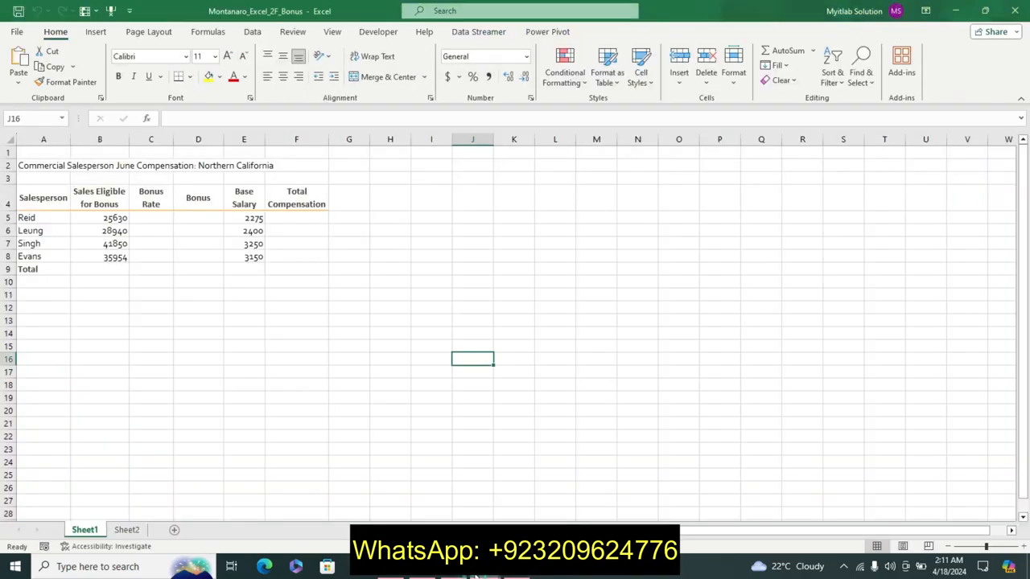
right_click(84, 532)
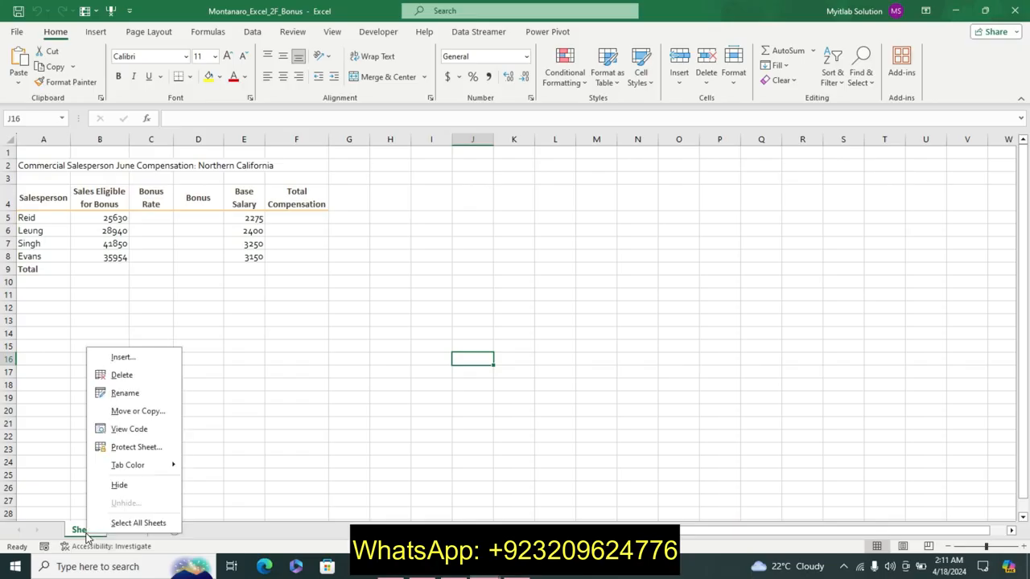
left_click(142, 392)
key("ctrl+v")
key("Return")
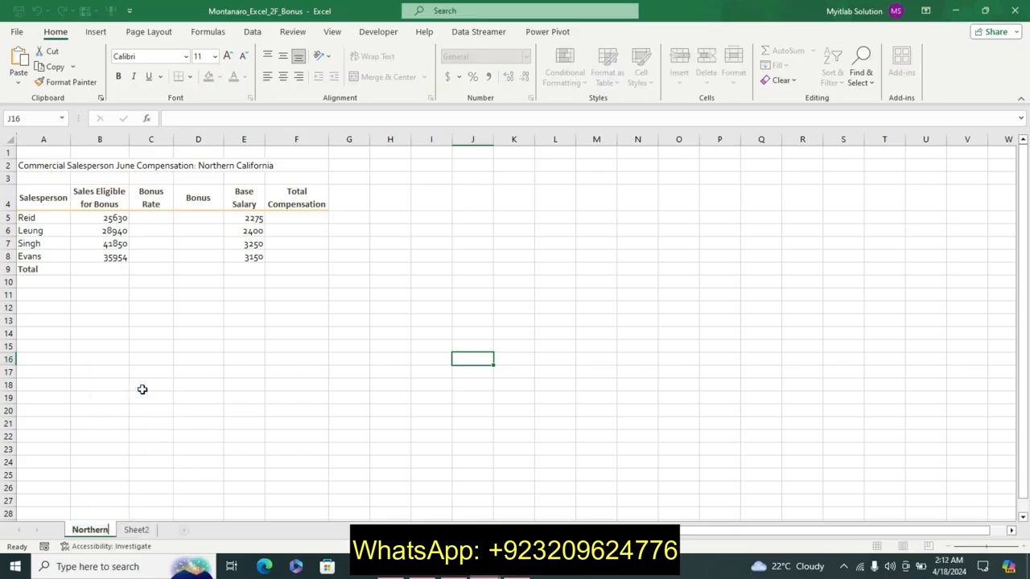
Step: Copy the second sheet name from the Word instructions and rename Sheet2 in Excel as Southern
left_click(137, 530)
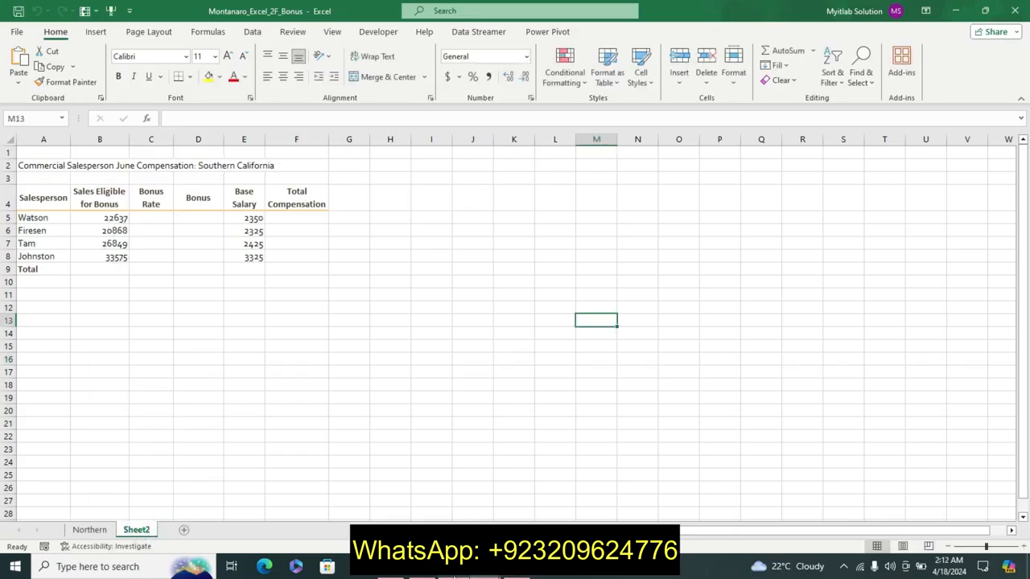
left_click(455, 573)
left_click_drag(588, 203, 638, 206)
key("ctrl+c")
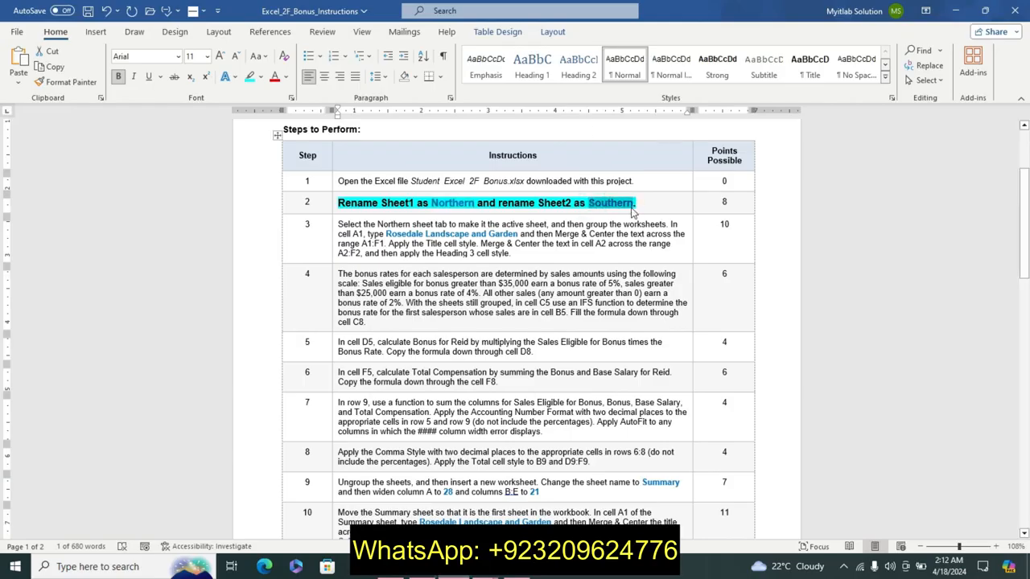
left_click(485, 569)
left_click(526, 487)
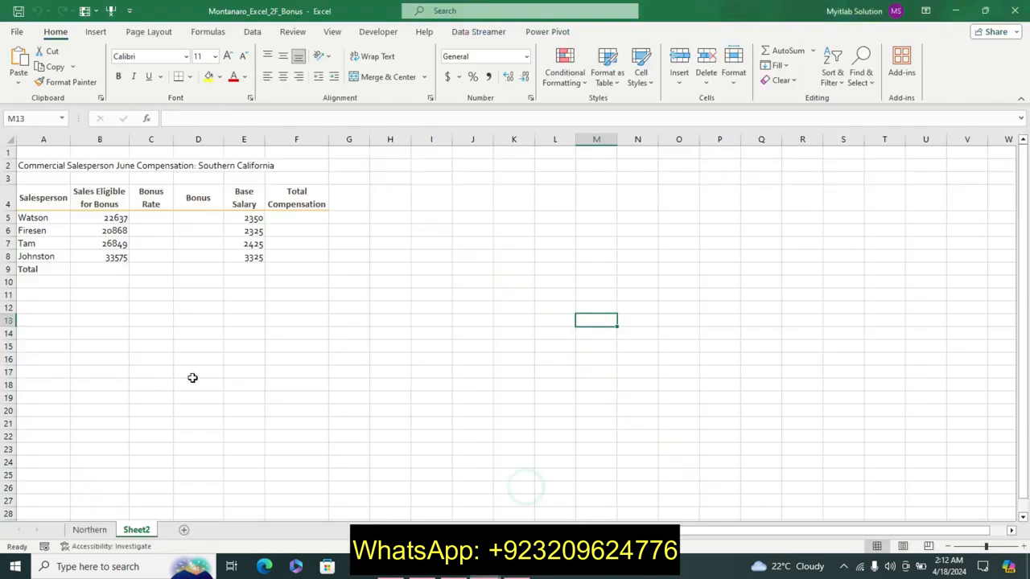
right_click(140, 530)
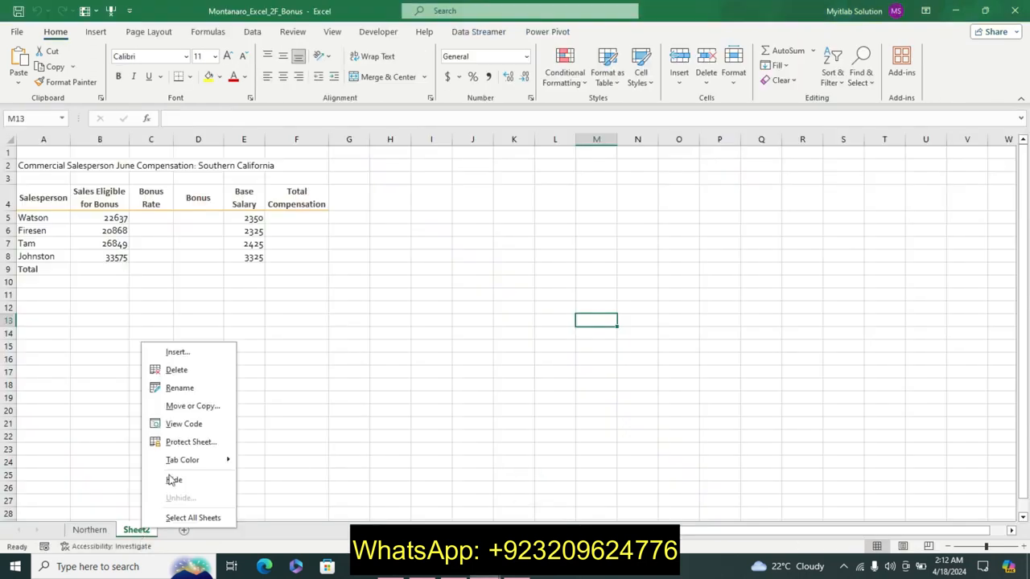
left_click(207, 386)
key("ctrl+v")
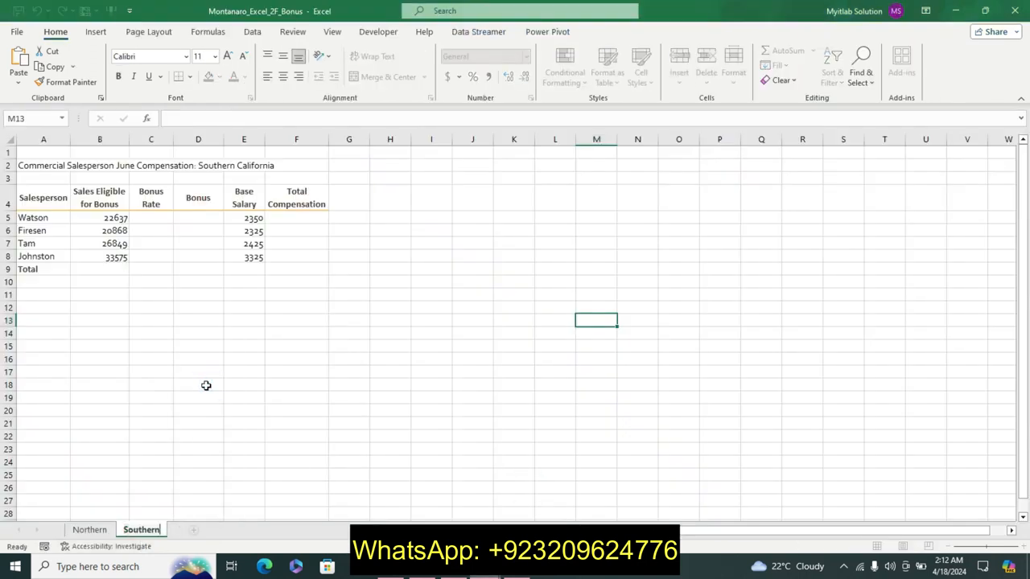
key("Return")
Step: Switch back to Word and undo the formatting on the step 2 instruction
left_click(455, 570)
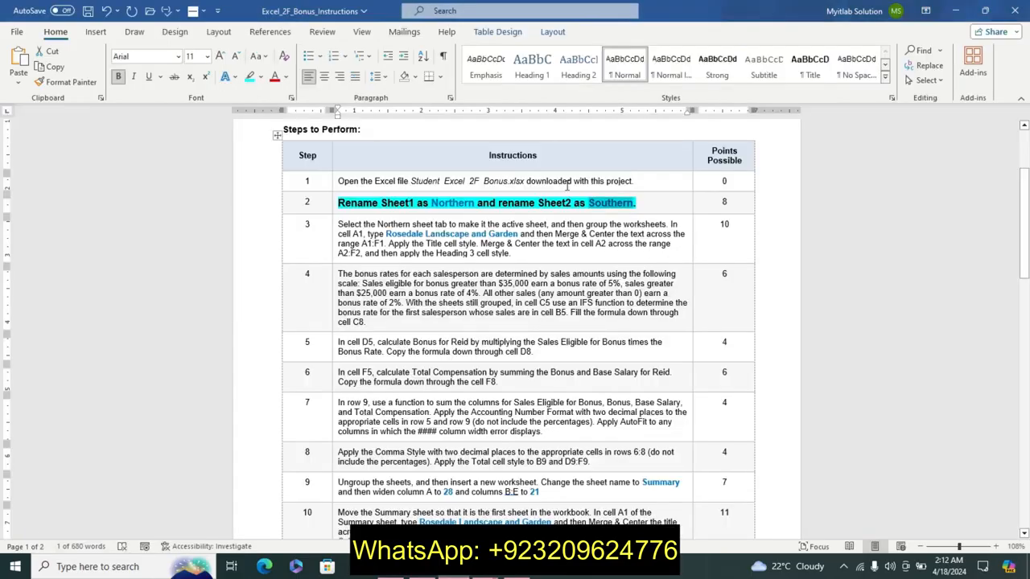
key("ctrl+z")
key("ctrl+z")
key("ctrl+z")
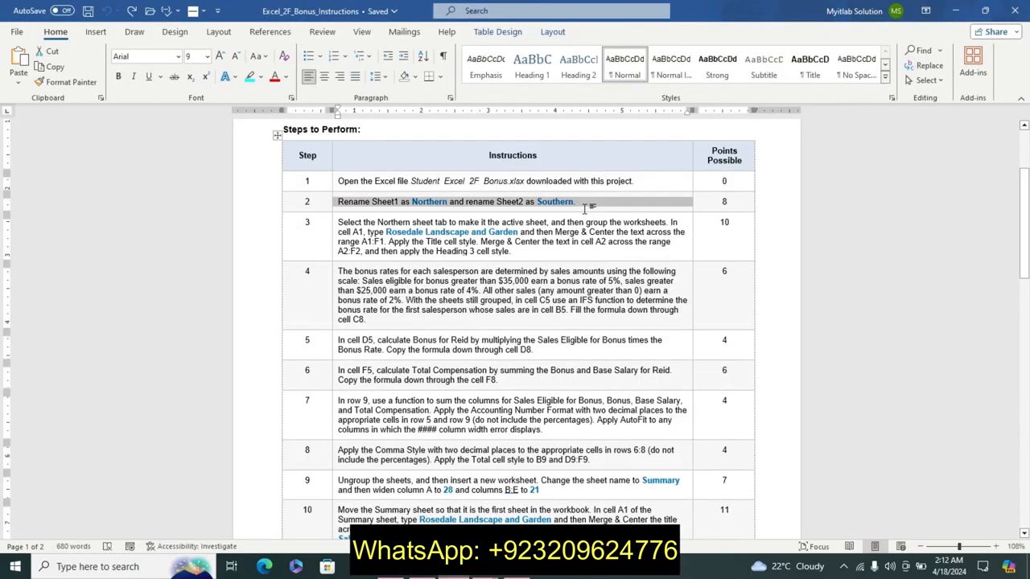
Step: Format the step 3 instruction as bold 11 pt text with turquoise highlighting
left_click(335, 230)
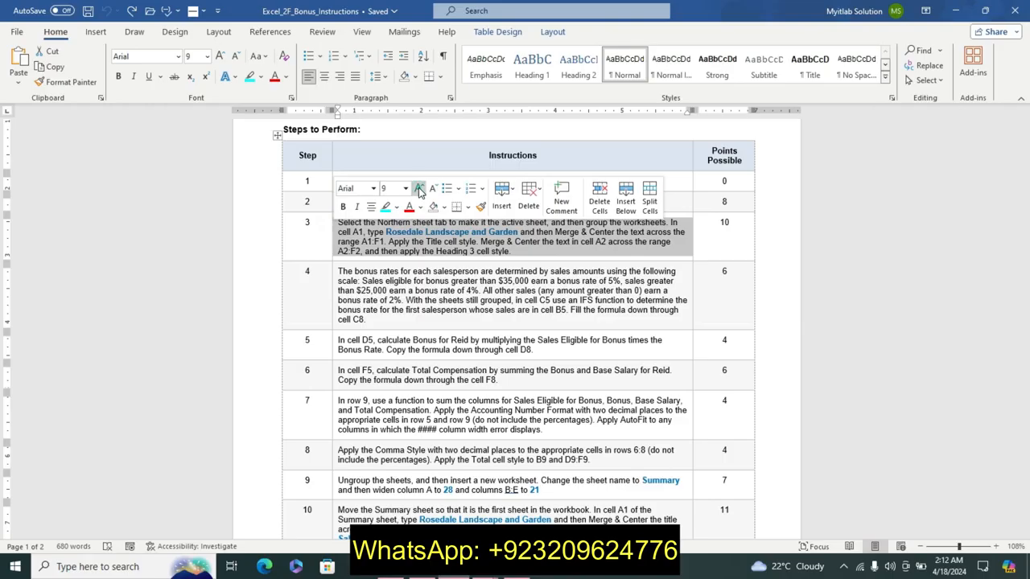
left_click(419, 188)
left_click(418, 188)
left_click(343, 207)
left_click(385, 207)
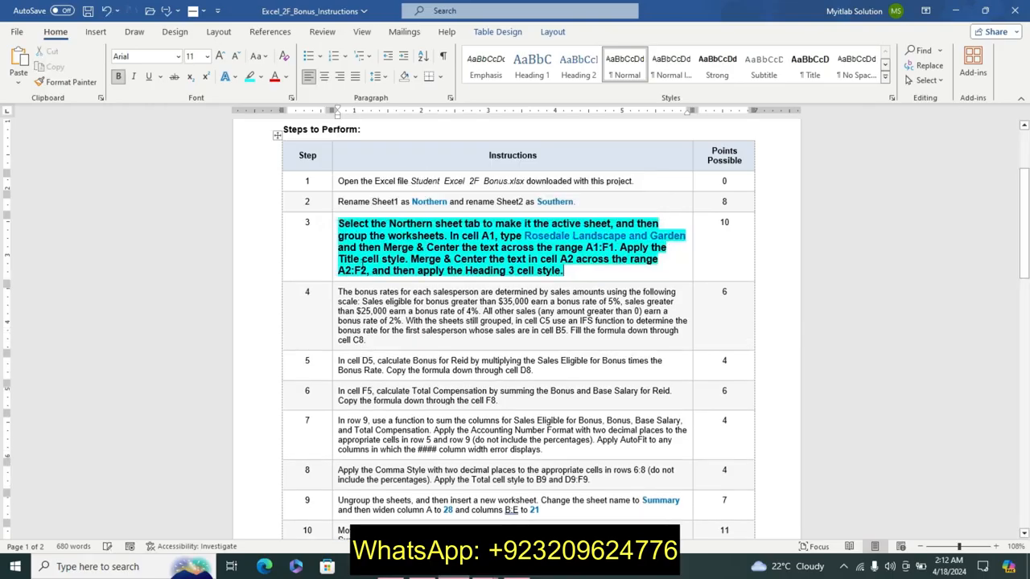
left_click(337, 218)
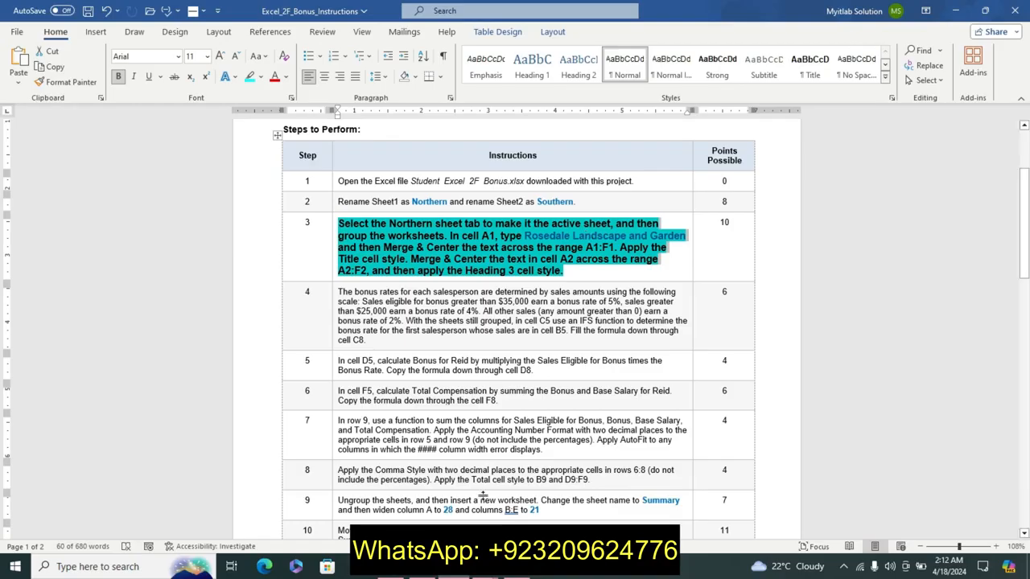
Step: Switch to Excel, make Northern the active sheet and group all worksheets, and return to the Word instructions
left_click(485, 566)
left_click(554, 499)
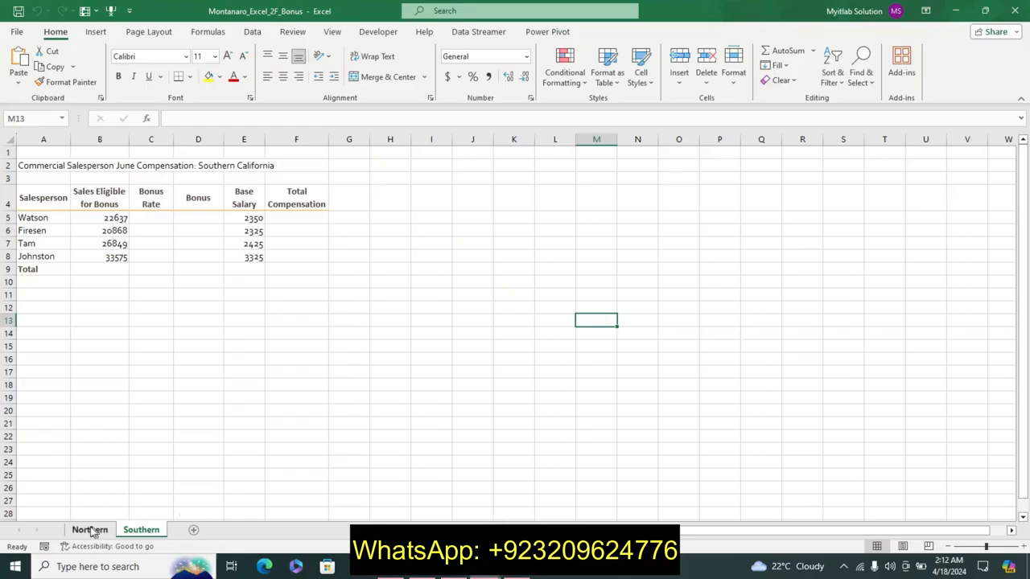
left_click(87, 530)
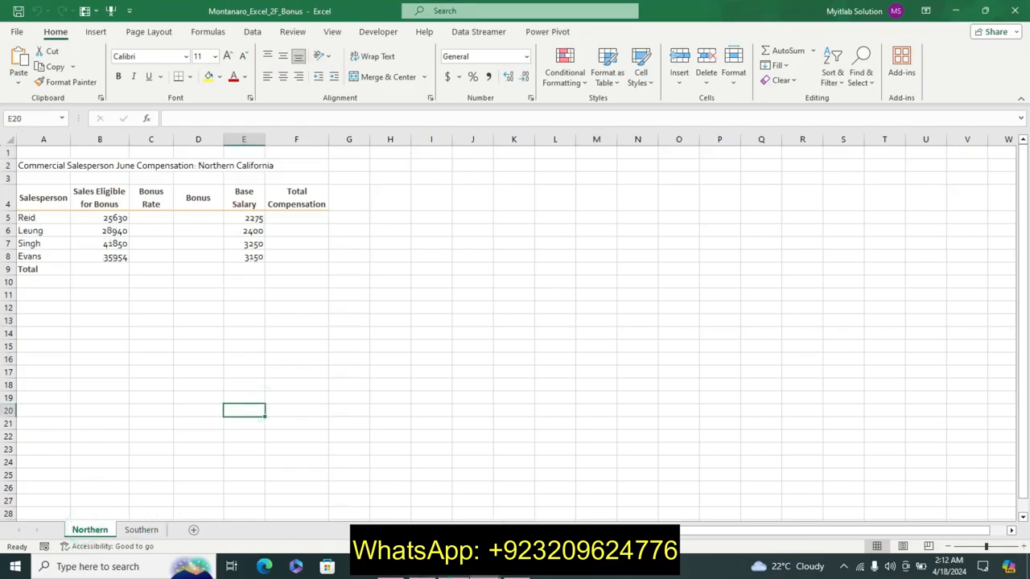
left_click(453, 567)
key("alt+Tab")
right_click(95, 534)
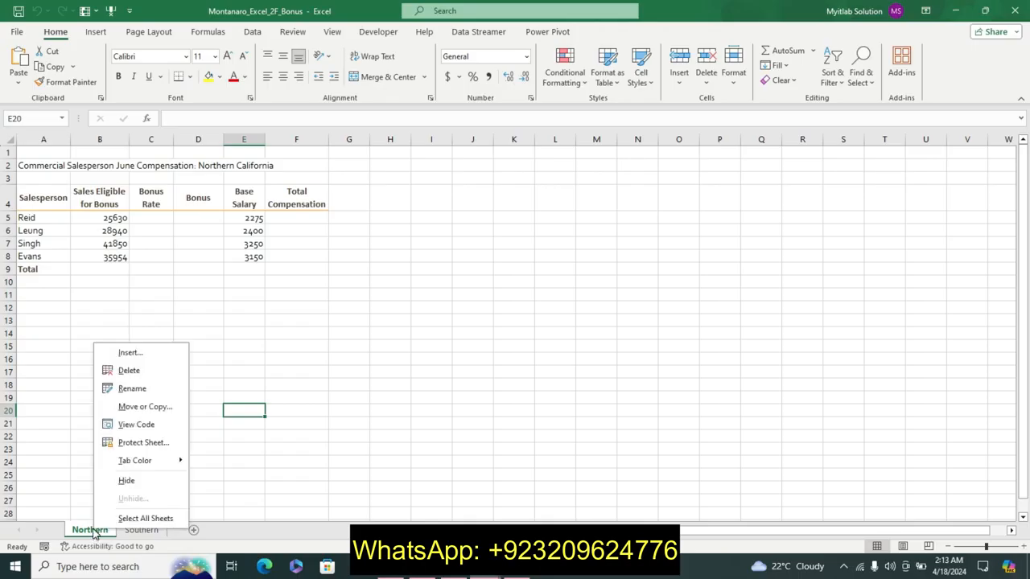
left_click(142, 517)
key("alt+Tab")
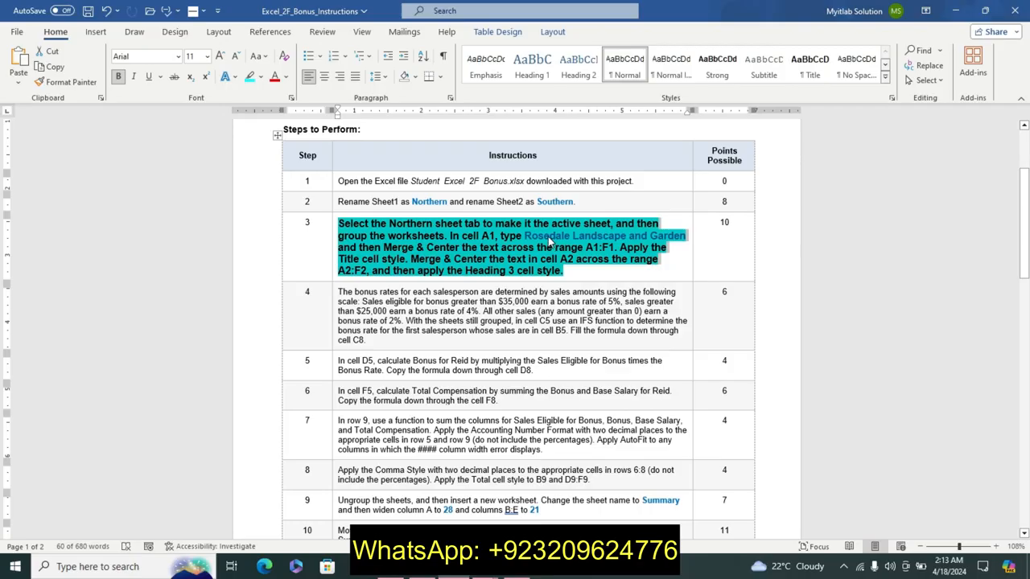
Step: Copy the title Rosedale Landscape and Garden from the step 3 instruction and enter it in cell A1 of the grouped Excel sheets
left_click_drag(525, 236, 686, 235)
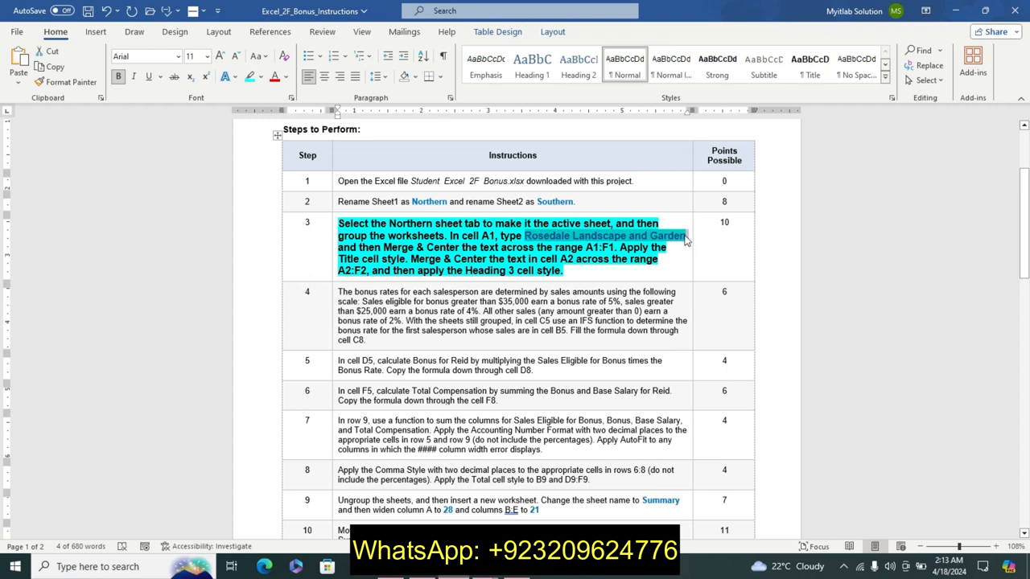
key("ctrl+c")
mouse_move(483, 567)
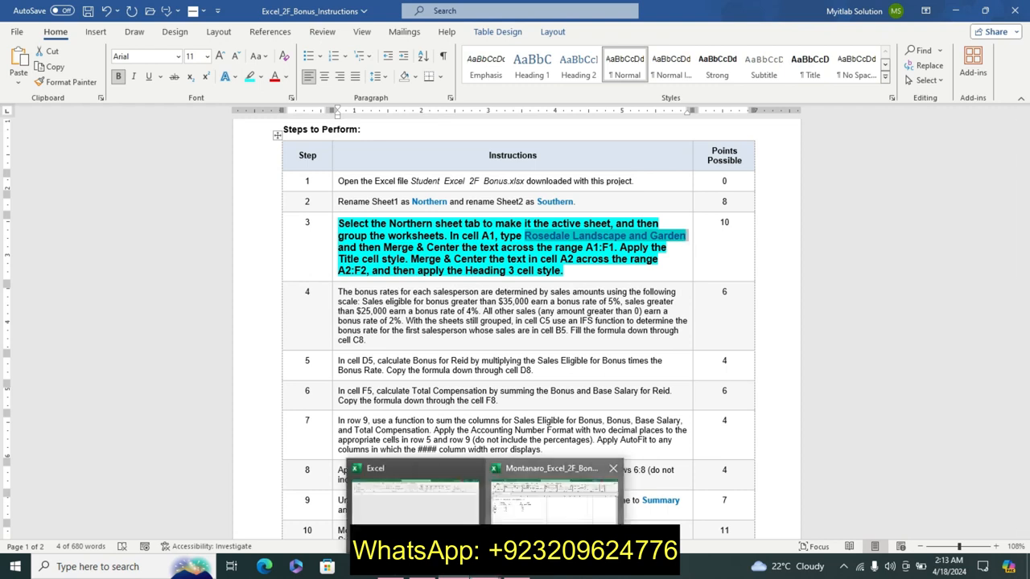
left_click(555, 491)
left_click(58, 149)
left_click(188, 118)
key("ctrl+v")
key("Return")
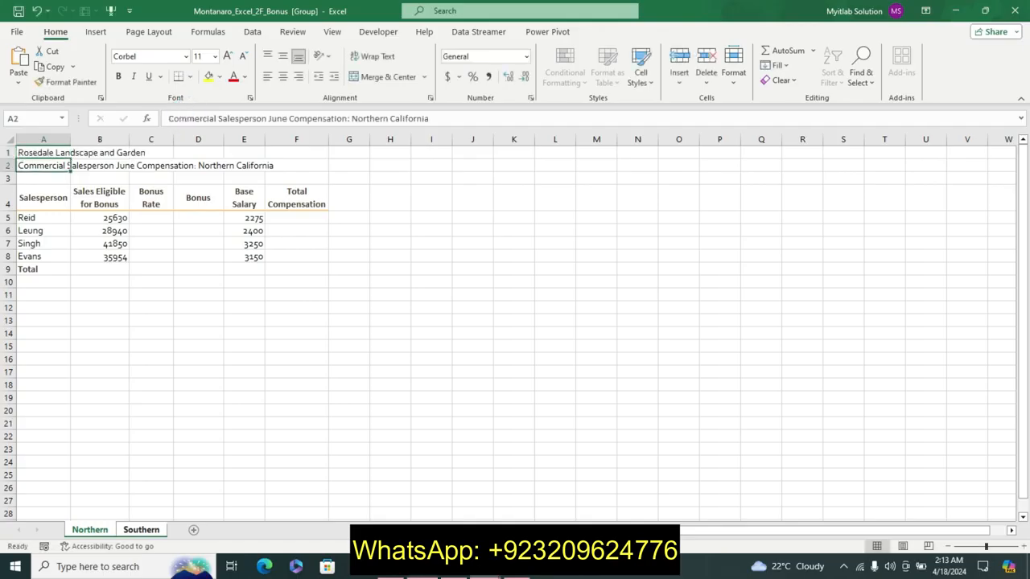
Step: Check the merge instruction in Word, then merge and center the title across A1:F1 in Excel
left_click(449, 576)
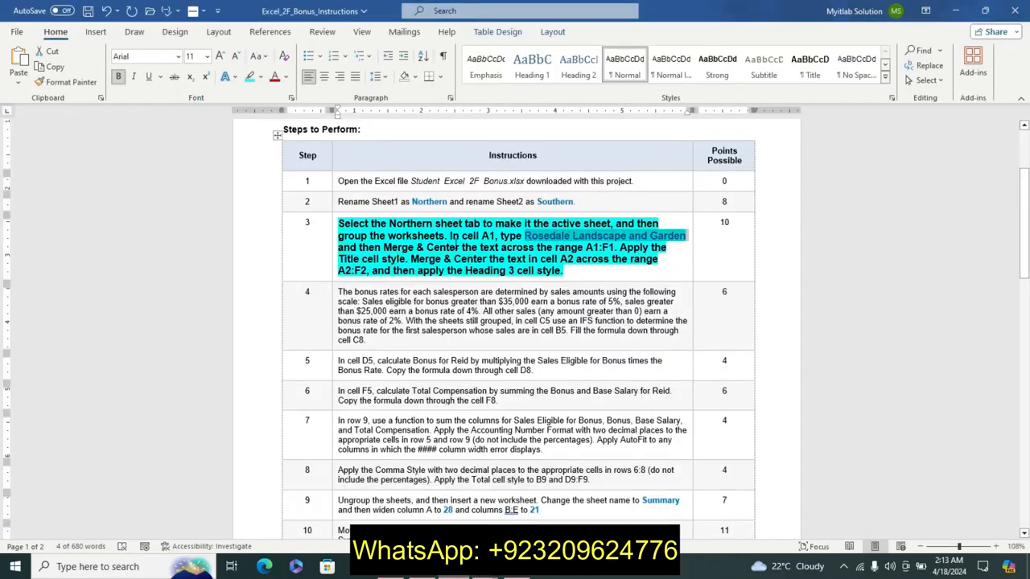
left_click_drag(384, 248, 617, 248)
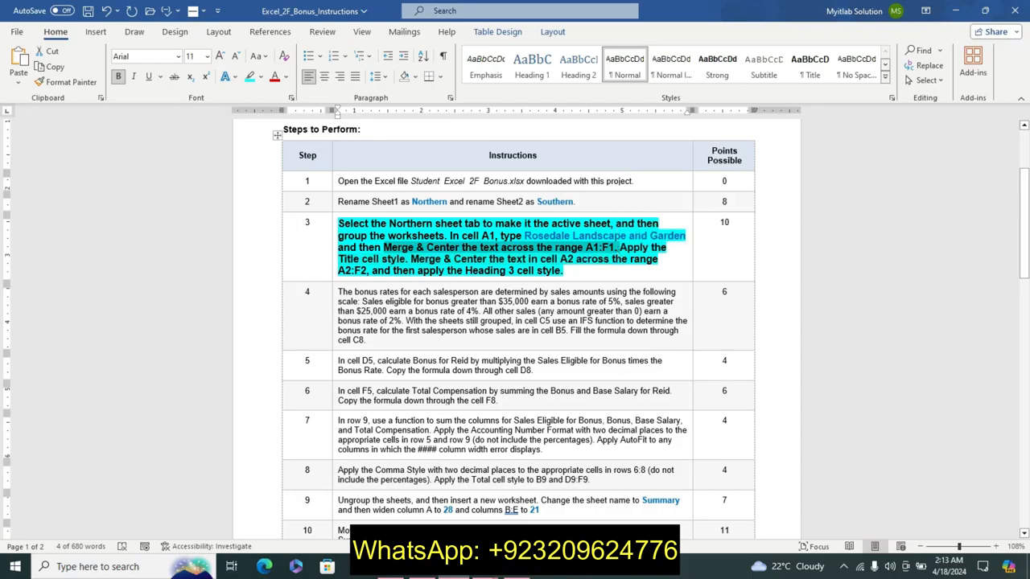
mouse_move(482, 573)
left_click(556, 498)
left_click_drag(37, 153, 315, 153)
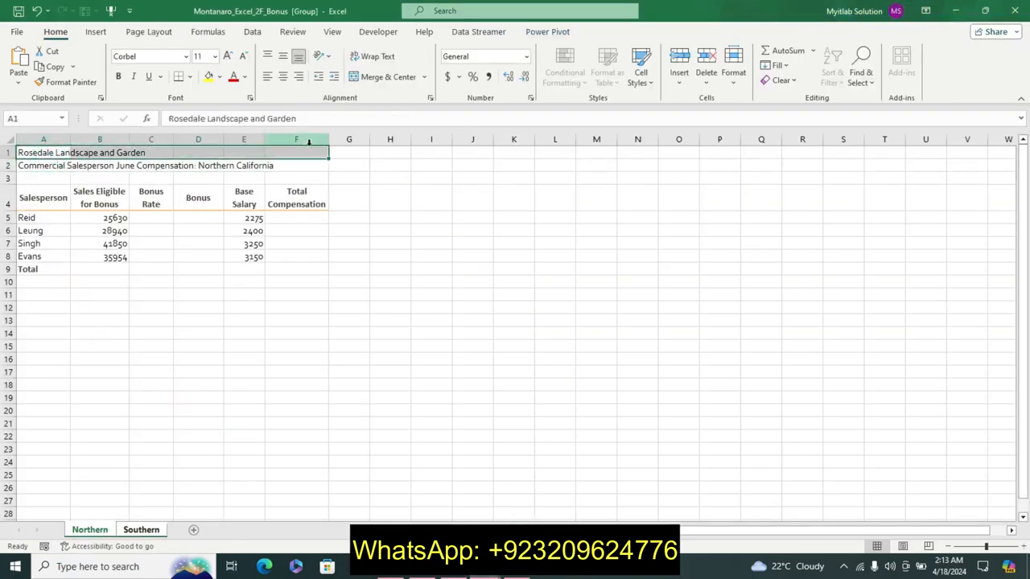
left_click(388, 76)
Step: Check the style instruction in Word, then apply the Title cell style to the merged A1 title in Excel
key("alt+Tab")
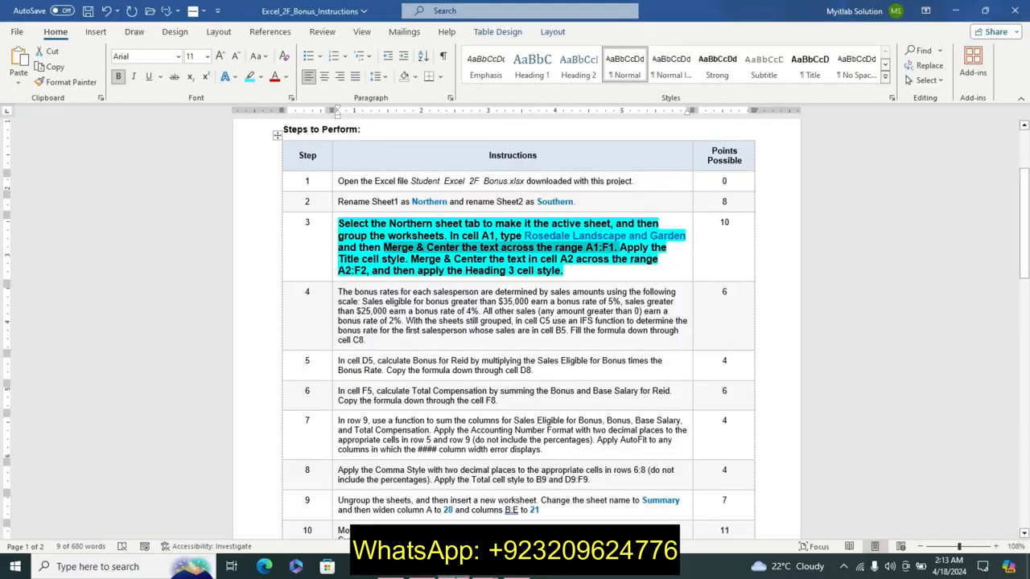
left_click_drag(619, 248, 641, 259)
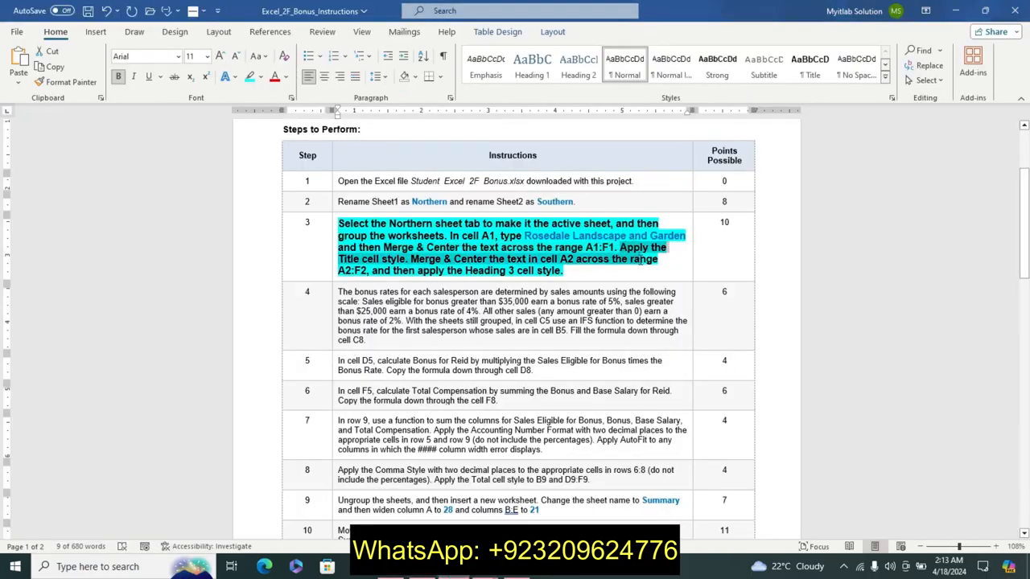
left_click(486, 566)
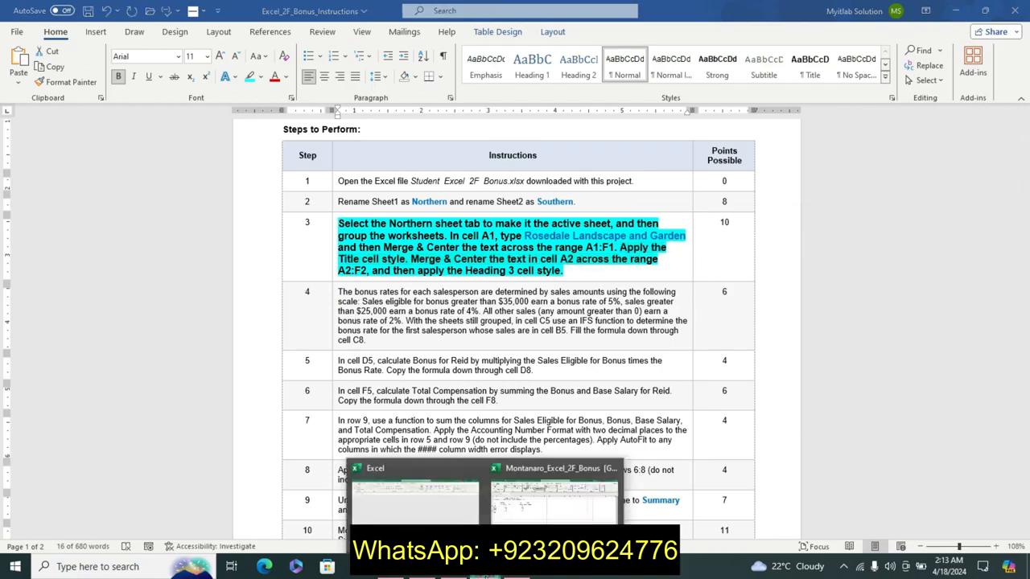
left_click(486, 531)
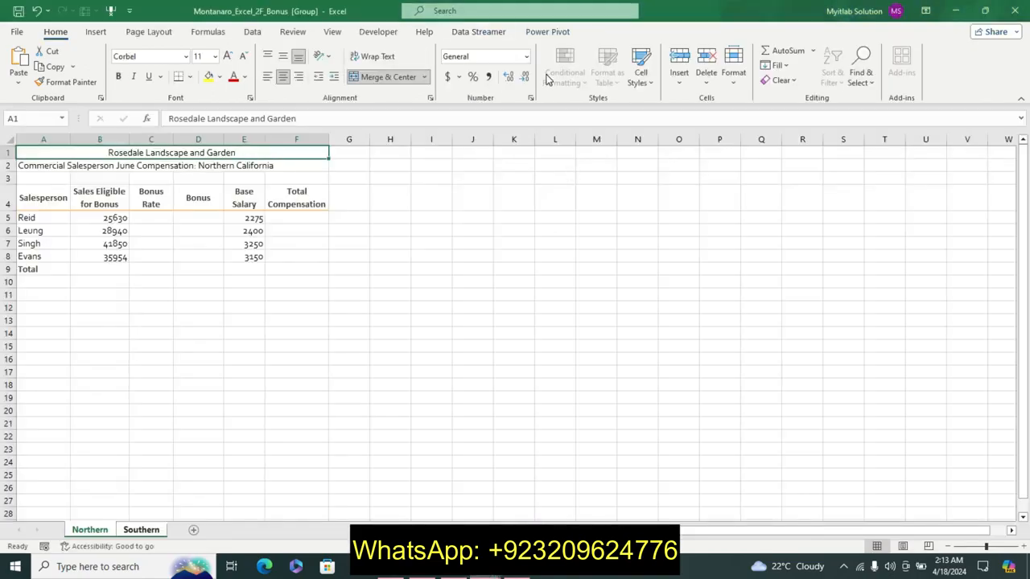
left_click(638, 85)
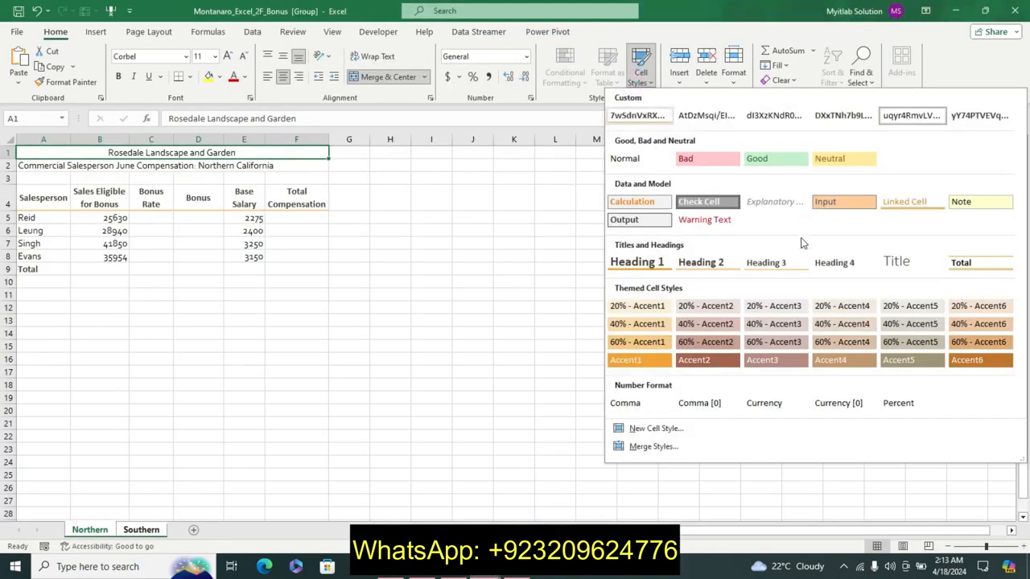
left_click(899, 266)
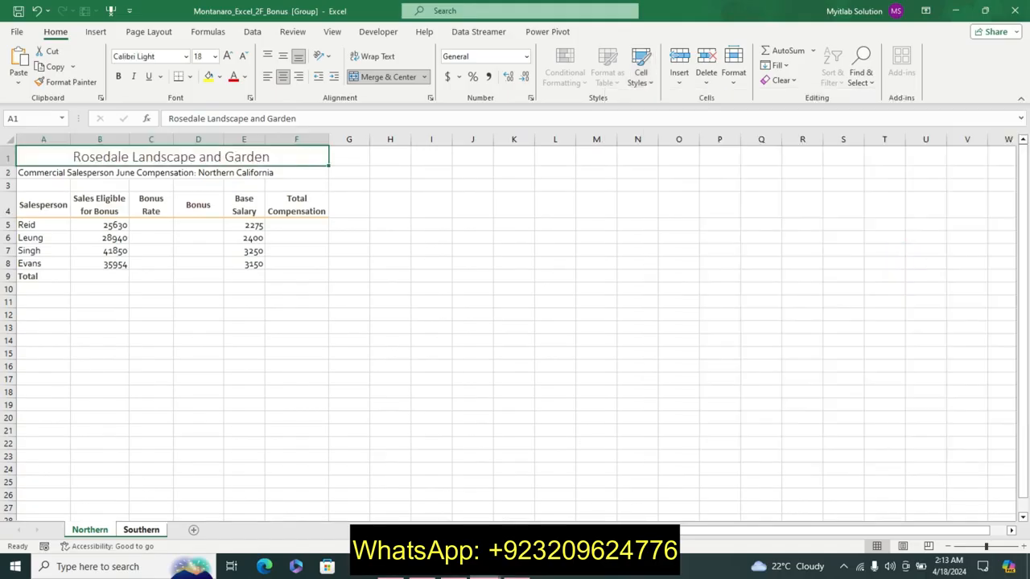
Step: Check the rest of step 3 in Word, then merge and center the subtitle across A2:F2 in Excel
left_click(451, 573)
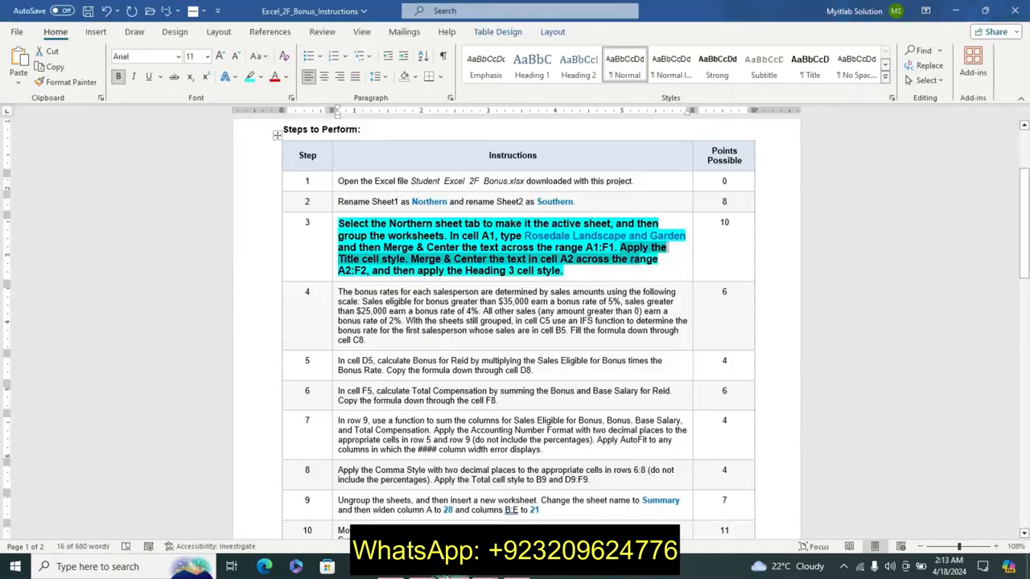
left_click(567, 271)
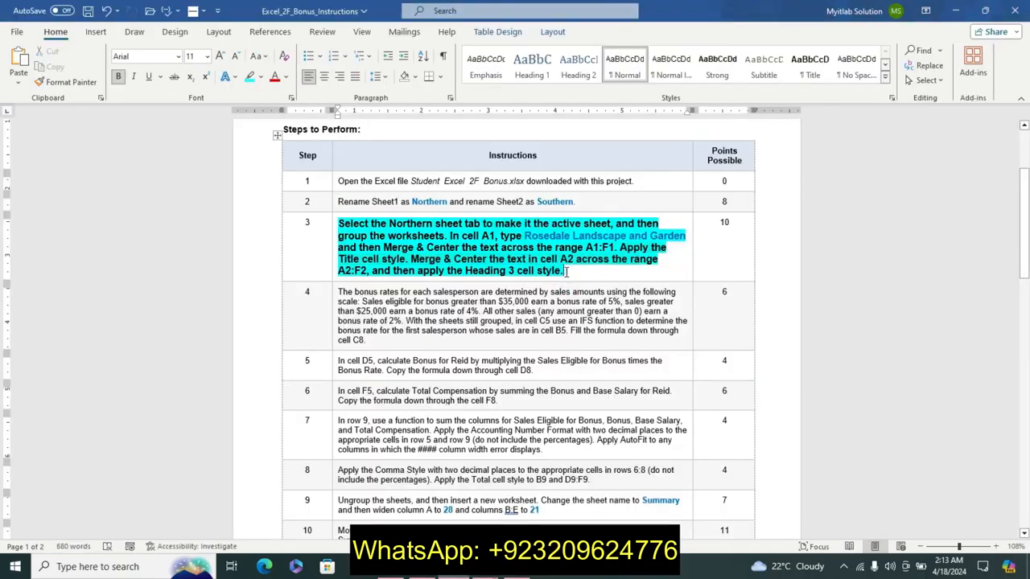
mouse_move(481, 573)
left_click(536, 505)
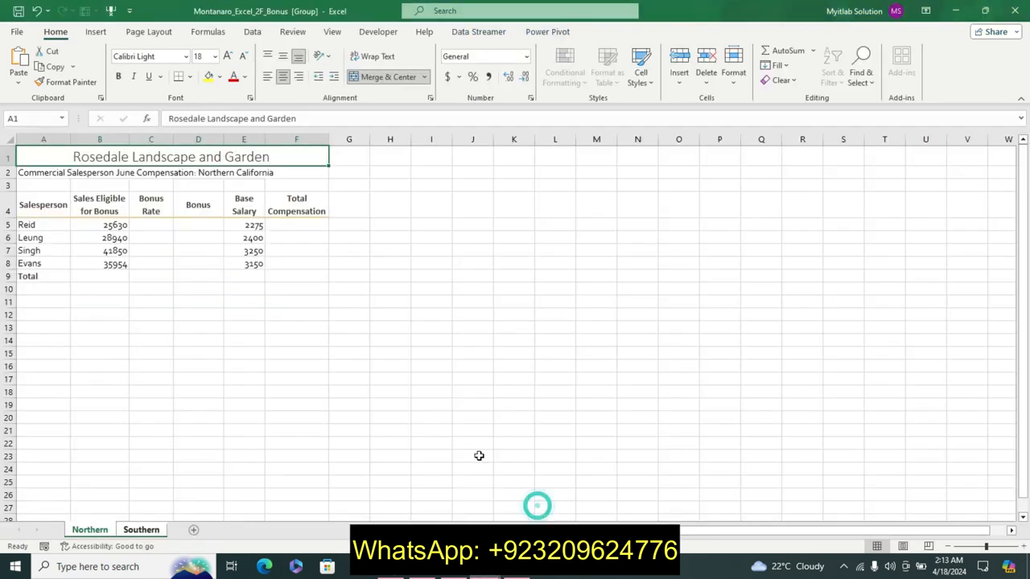
left_click(36, 172)
left_click_drag(48, 172, 324, 175)
left_click(387, 76)
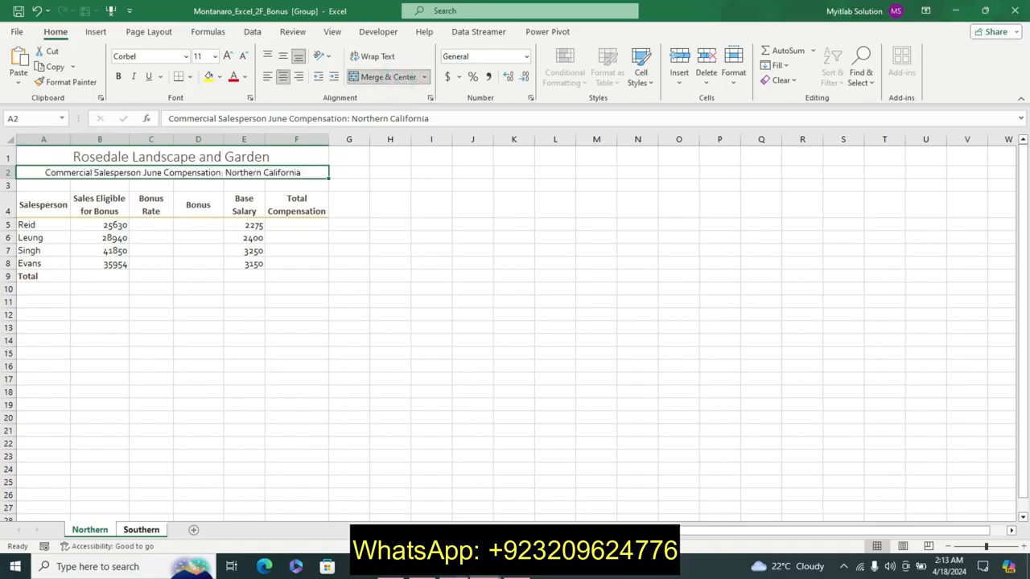
Step: Recheck the Word instructions and apply the Heading 3 cell style to the merged A2 subtitle in Excel
left_click(478, 573)
mouse_move(480, 577)
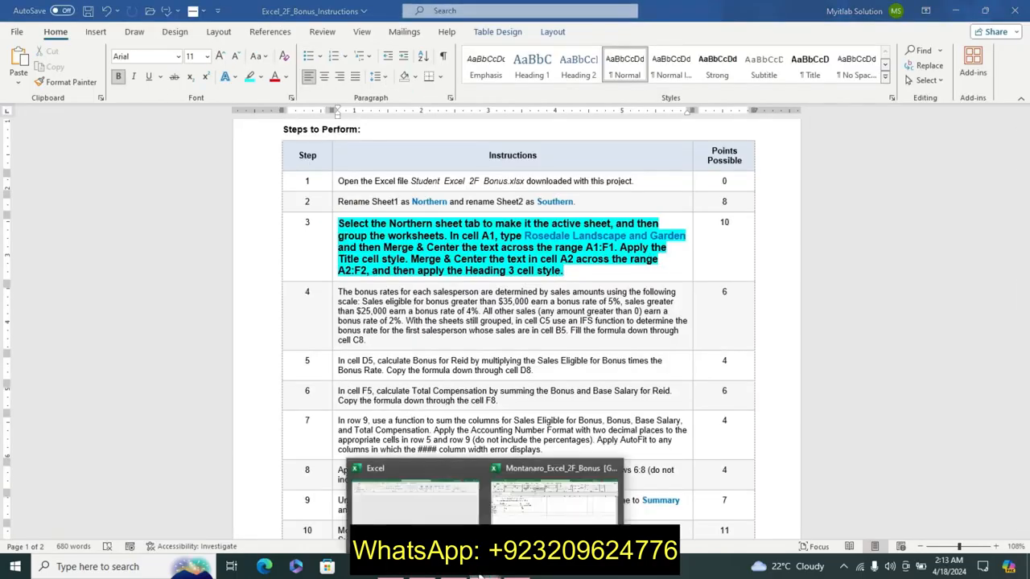
left_click(556, 495)
left_click(641, 77)
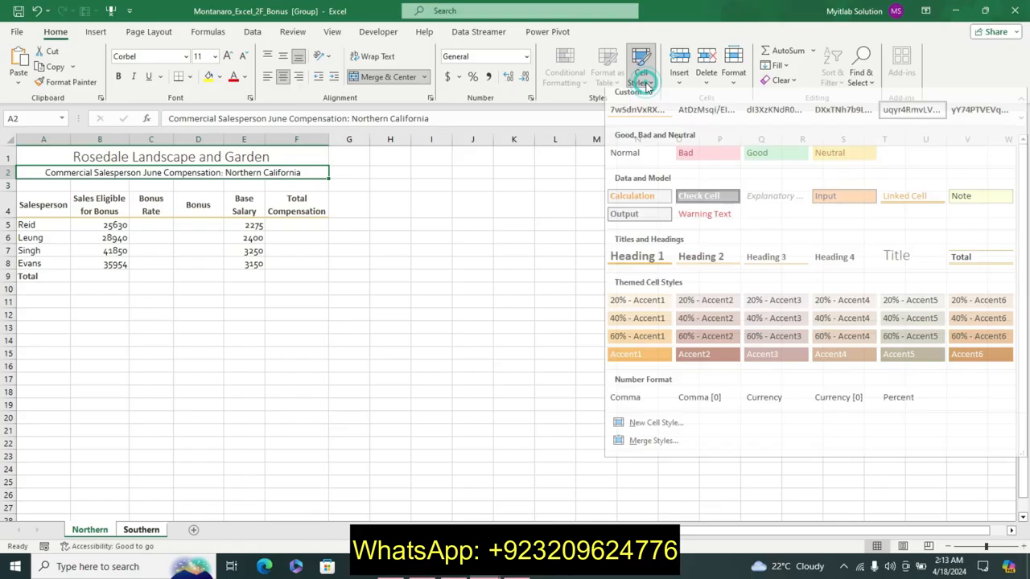
left_click(777, 257)
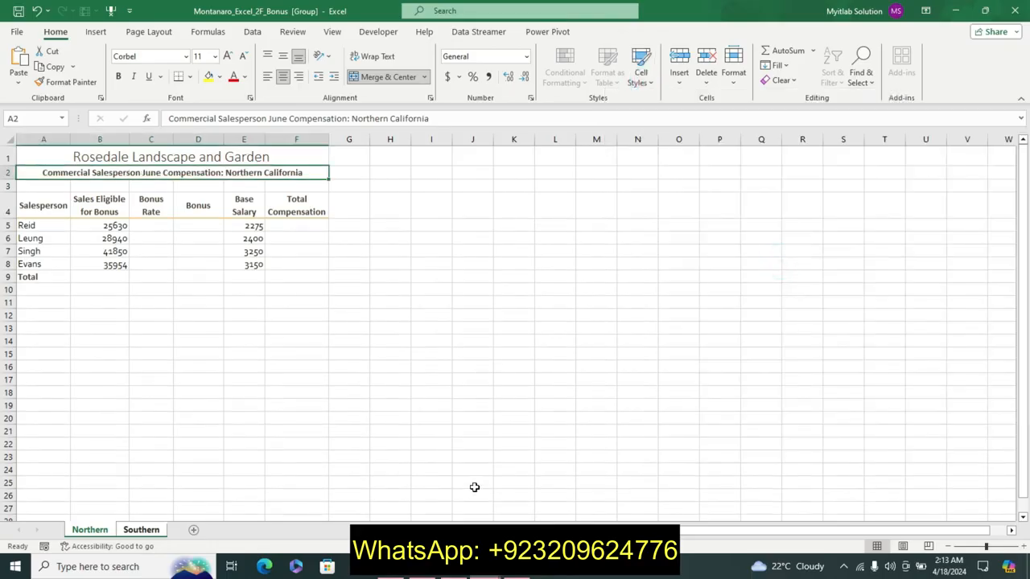
Step: Switch to Word and undo the formatting on the step 3 instruction
key("alt+Tab")
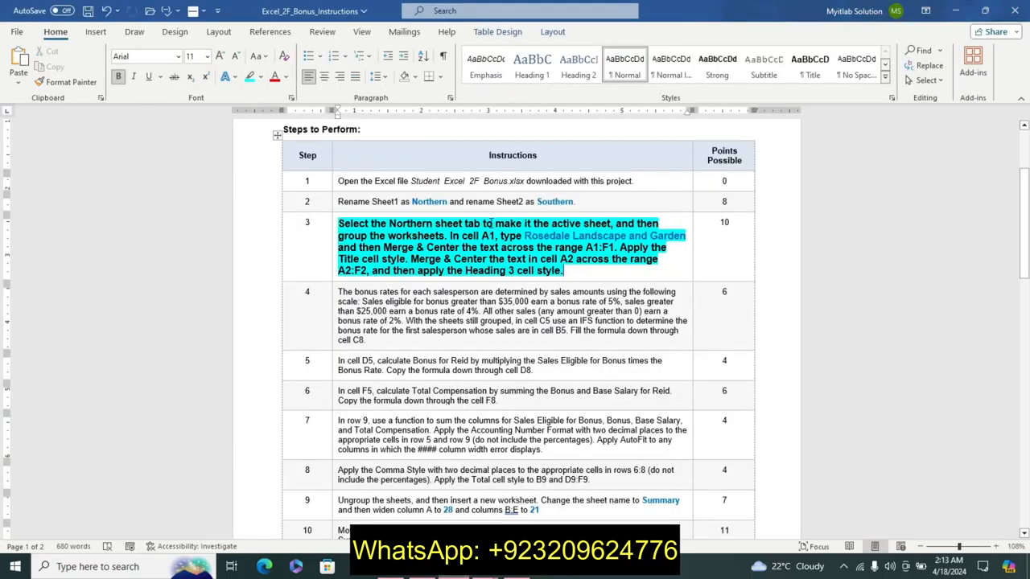
key("ctrl+z")
key("ctrl+z")
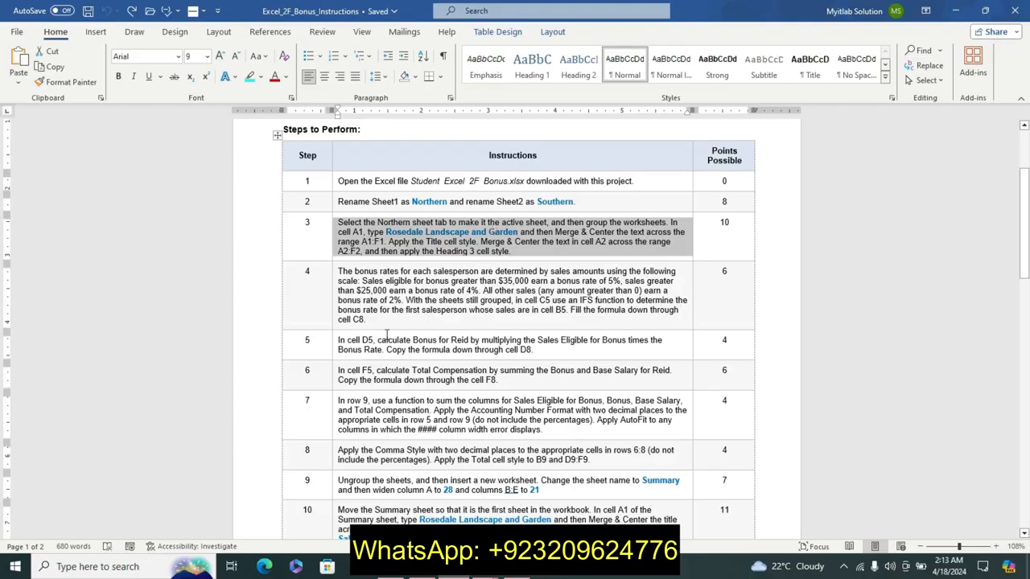
Step: Format the step 4 instruction as bold 11 pt text with turquoise highlighting
left_click(332, 292)
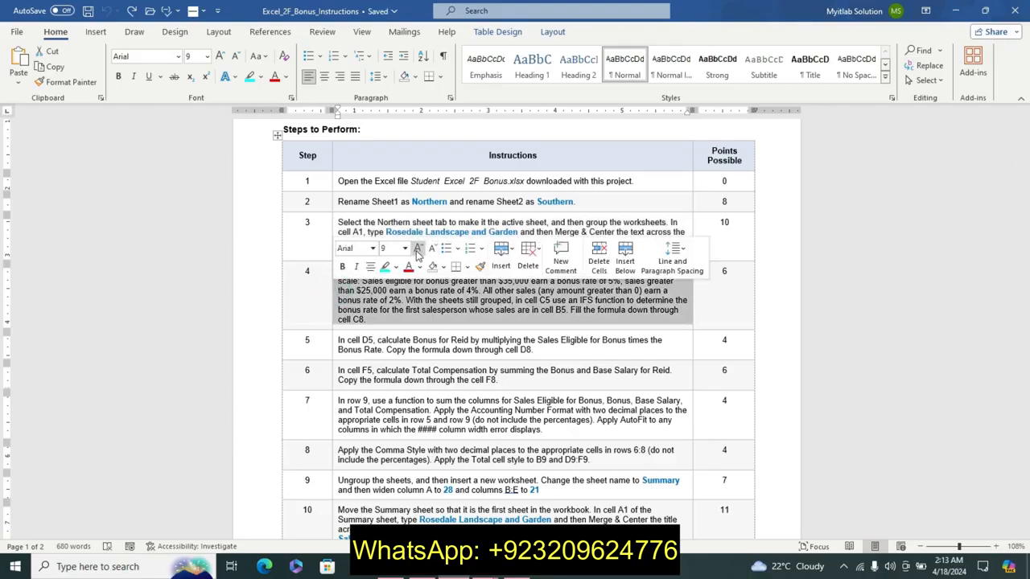
left_click(416, 255)
left_click(417, 254)
left_click(343, 267)
left_click(385, 266)
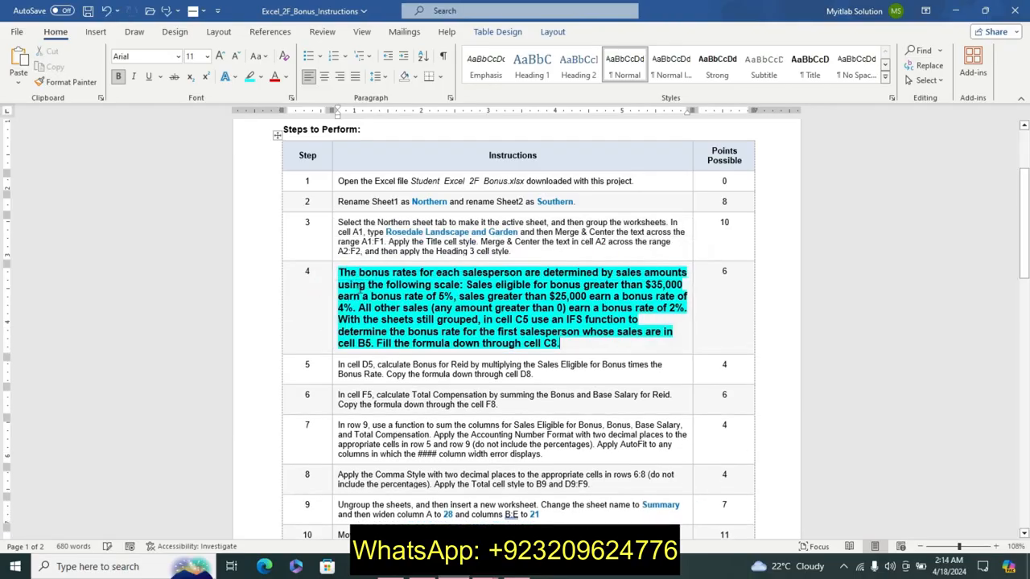
left_click_drag(339, 272, 587, 357)
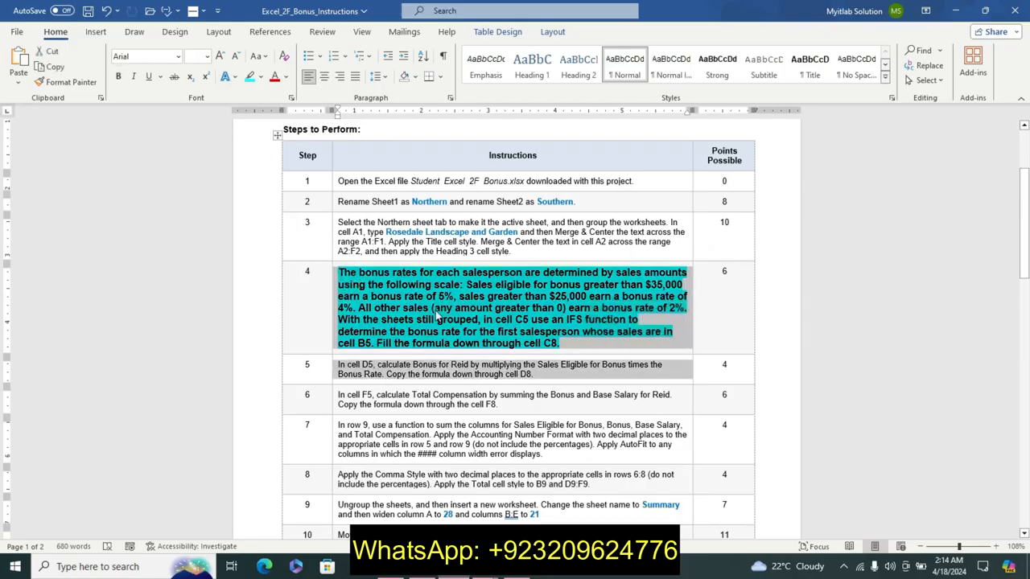
left_click(437, 319)
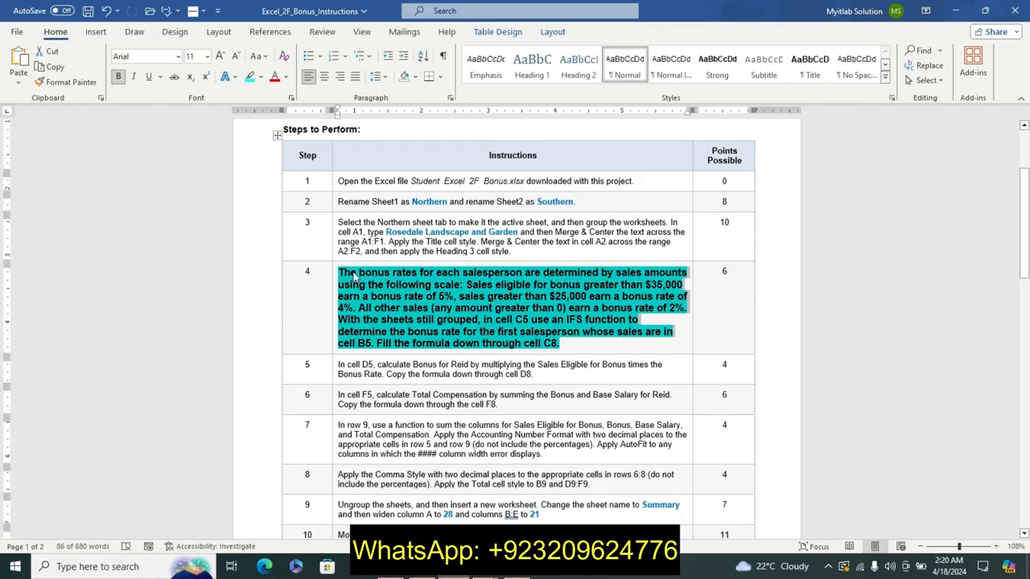
Step: Switch to the Excel bonus workbook and start a formula in C5 on the grouped sheets, rechecking step 4 in Word
mouse_move(492, 576)
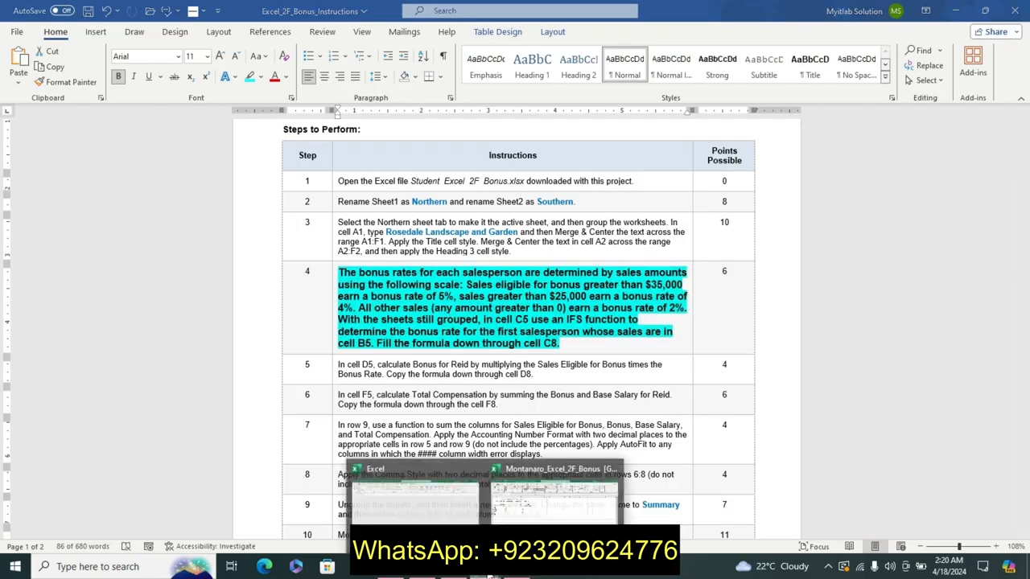
left_click(531, 499)
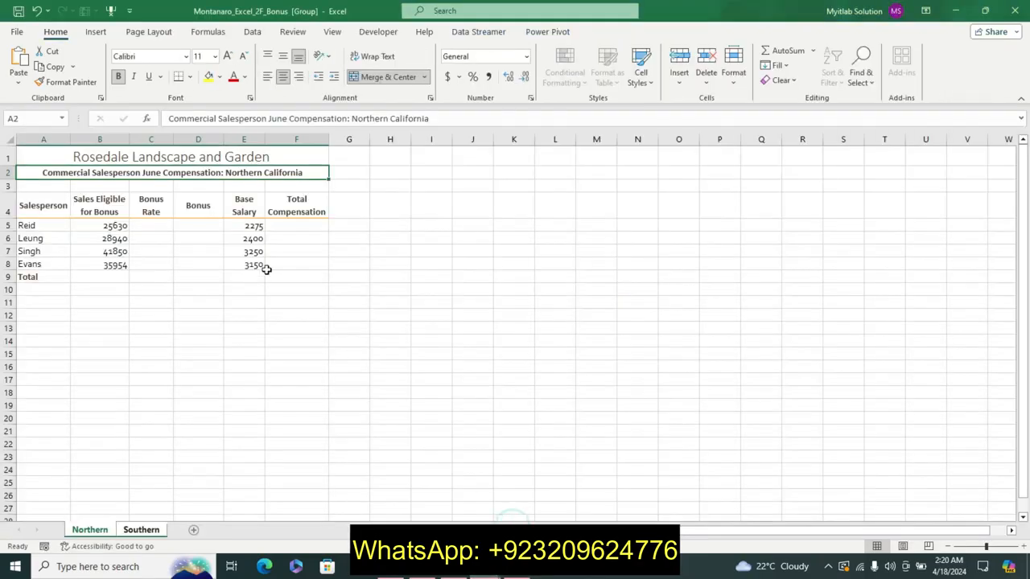
left_click(157, 222)
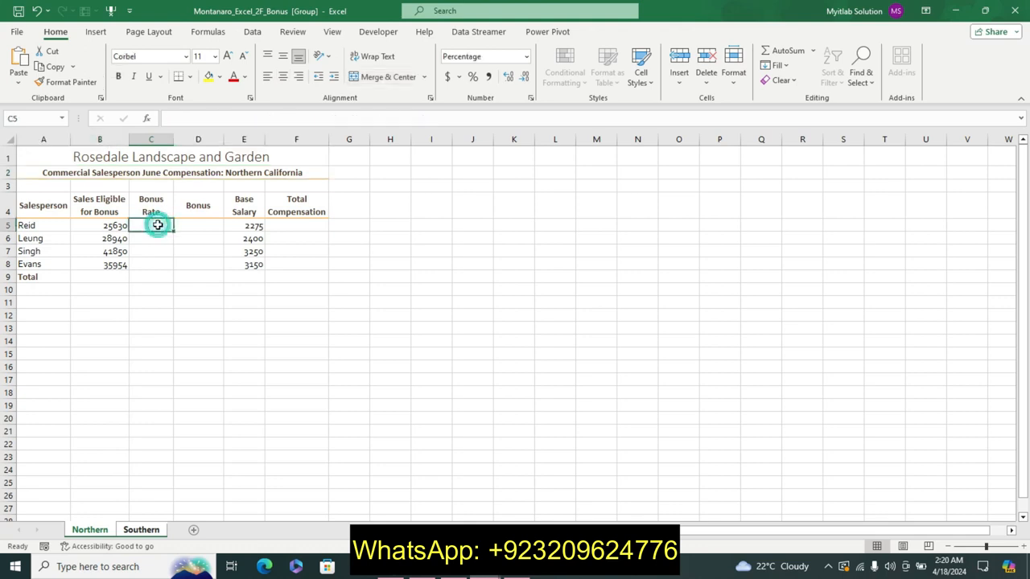
left_click(191, 122)
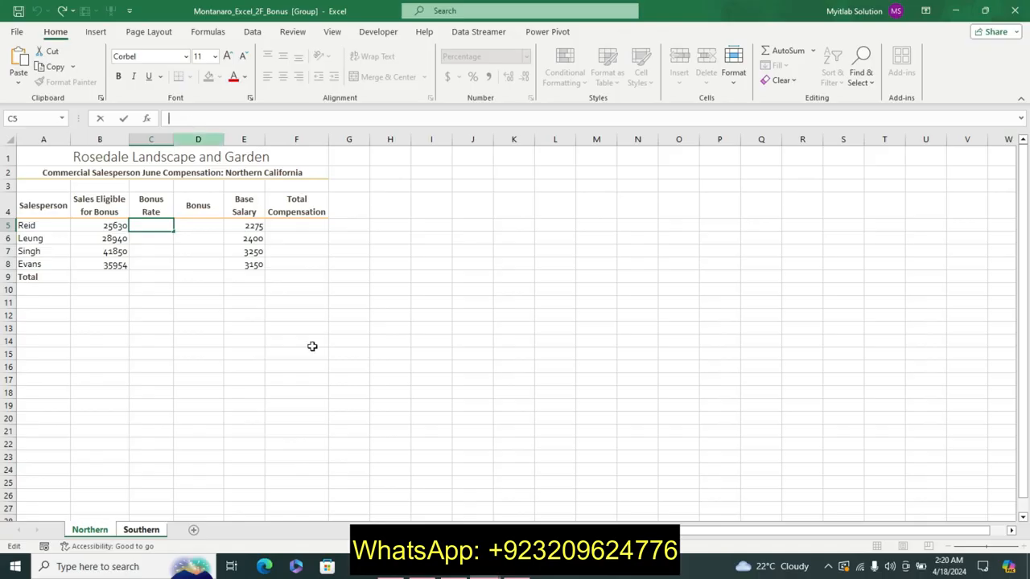
left_click(454, 568)
mouse_move(480, 567)
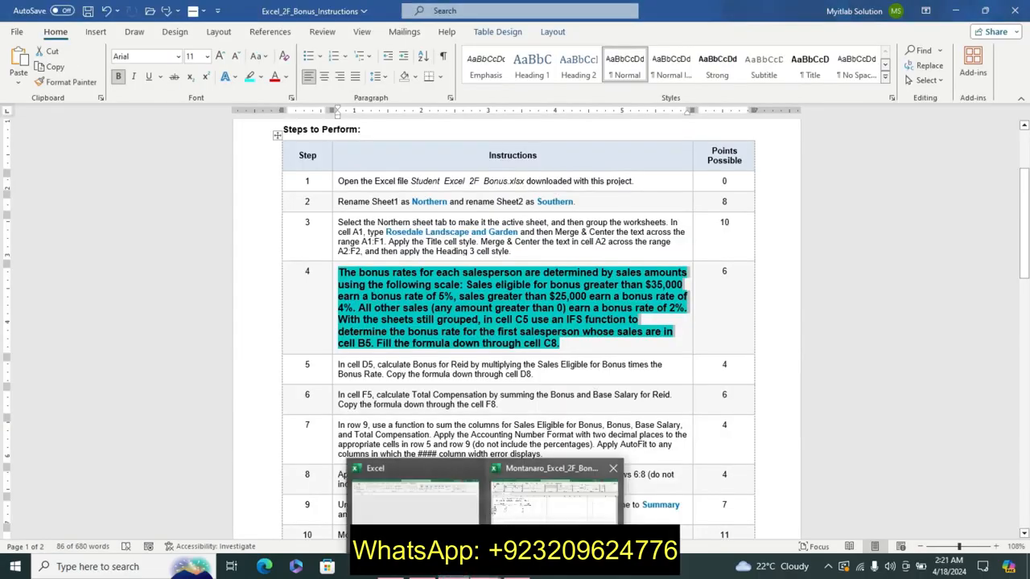
left_click(555, 499)
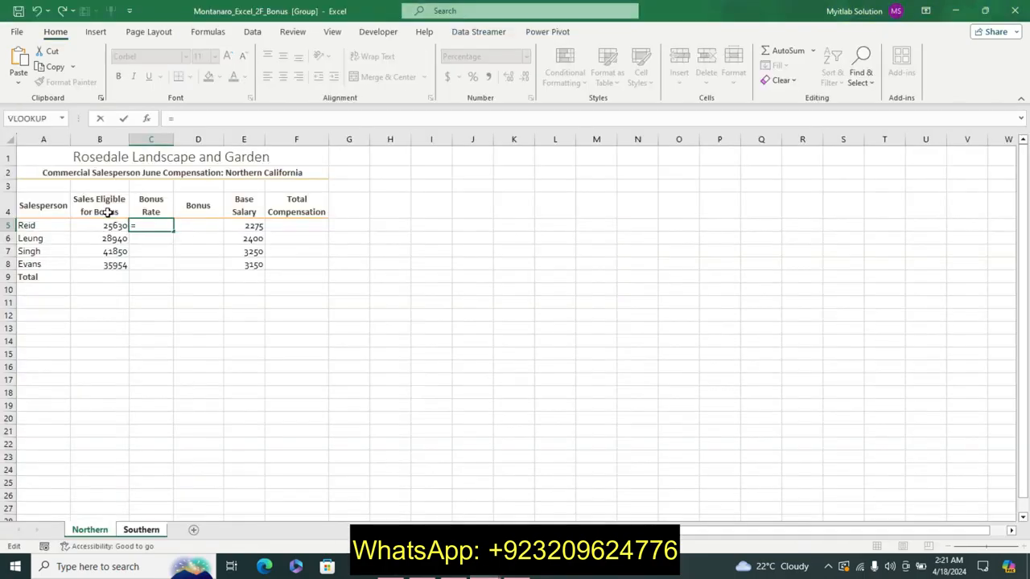
Step: Try to begin the nested bonus-rate formula in C5 with =IF(B5>35000,,"5%",
type("if")
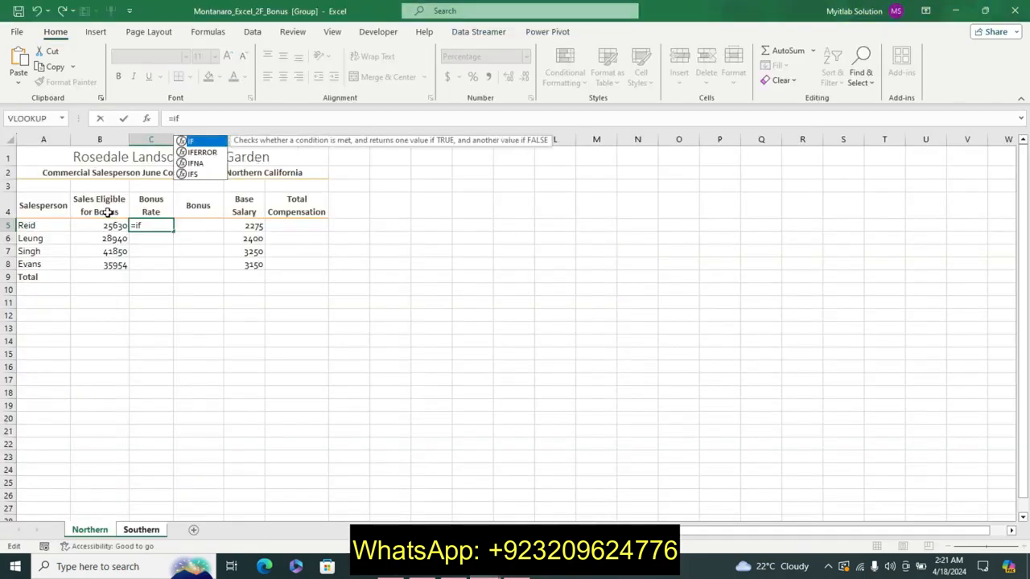
double_click(203, 143)
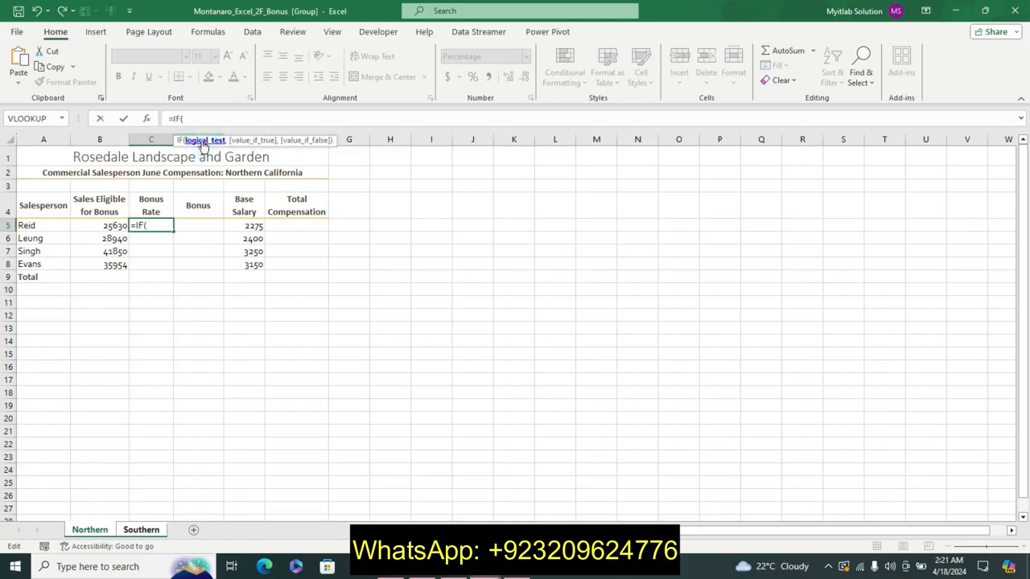
left_click(110, 226)
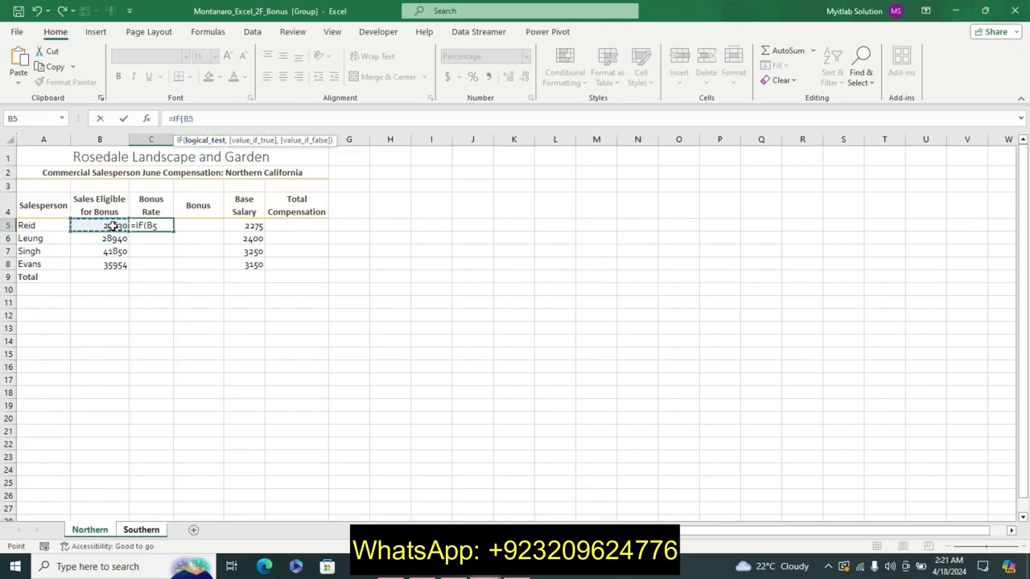
type(">35000")
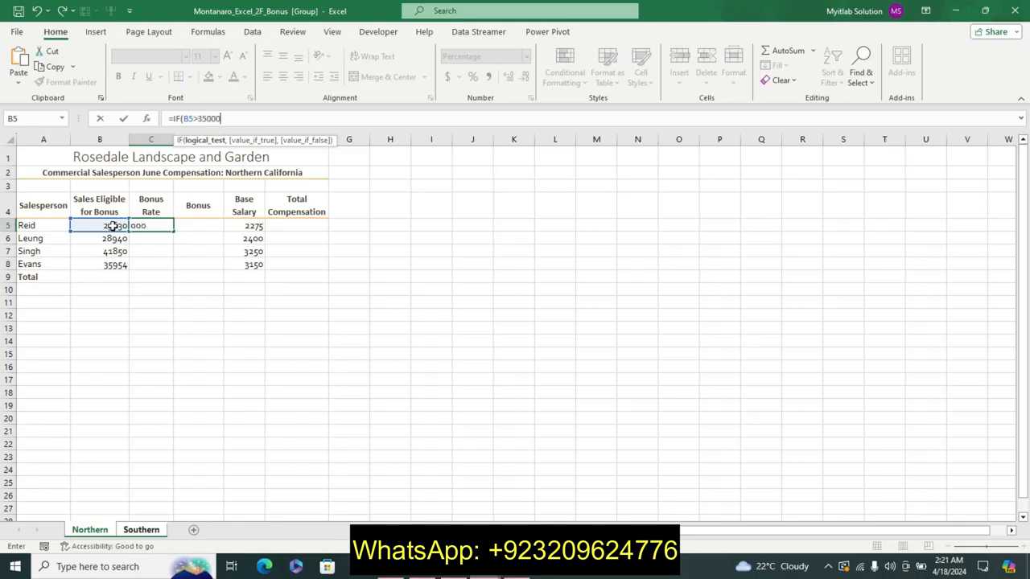
type(",,")
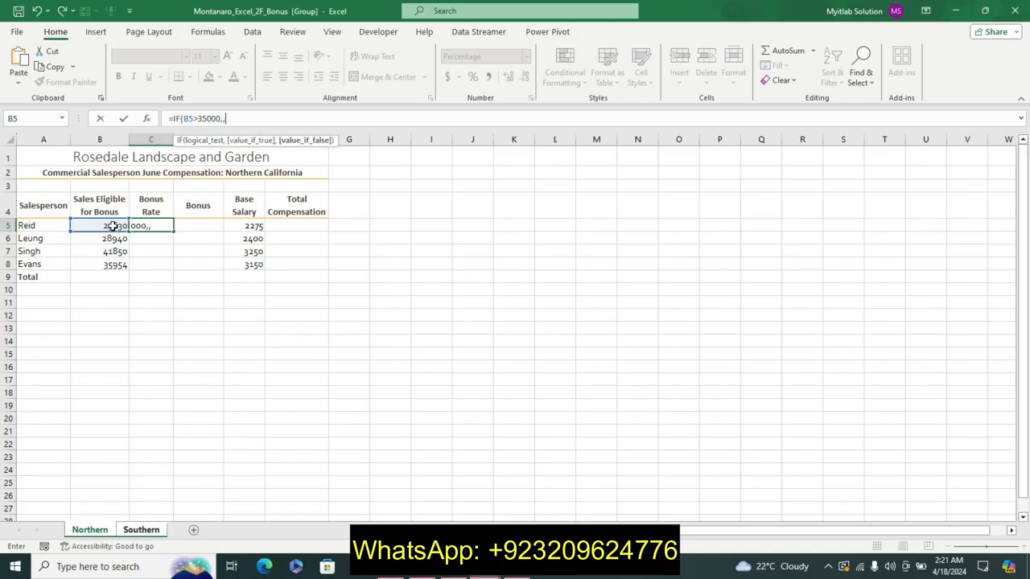
type("\"5%\",i")
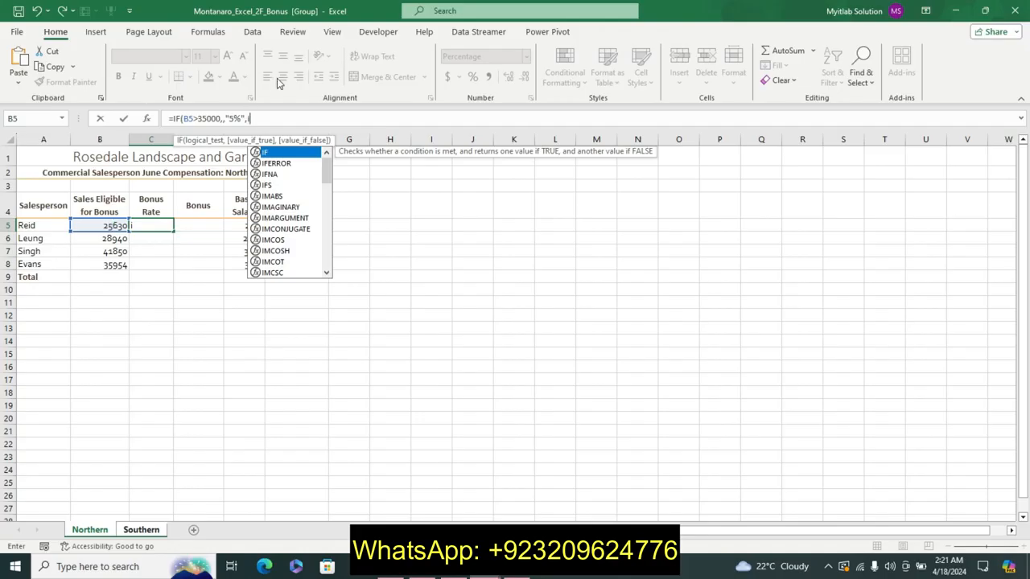
Step: Add a nested IF to the C5 formula that tests B5>25000 and returns "4%"
double_click(288, 156)
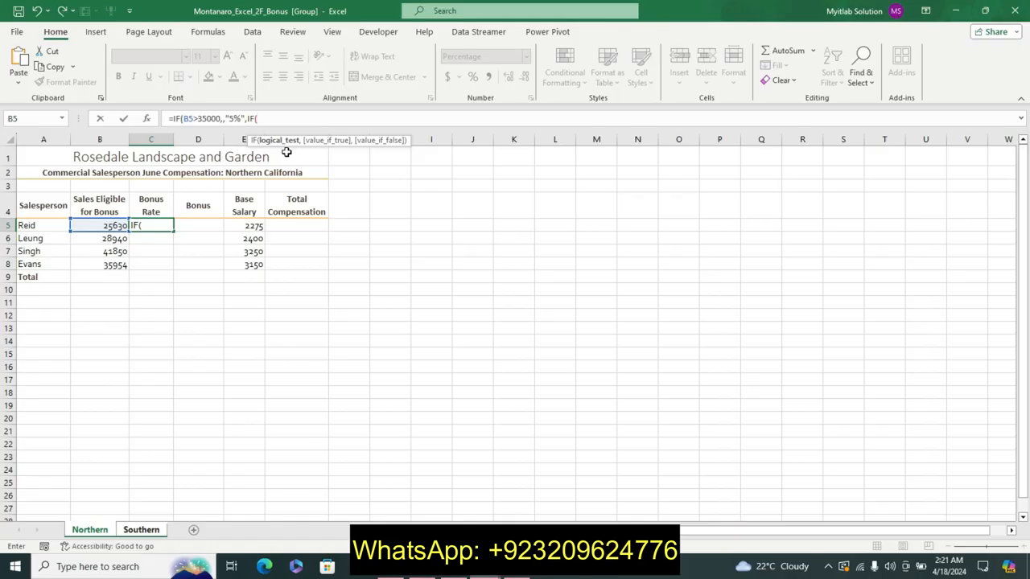
type(">")
left_click(105, 223)
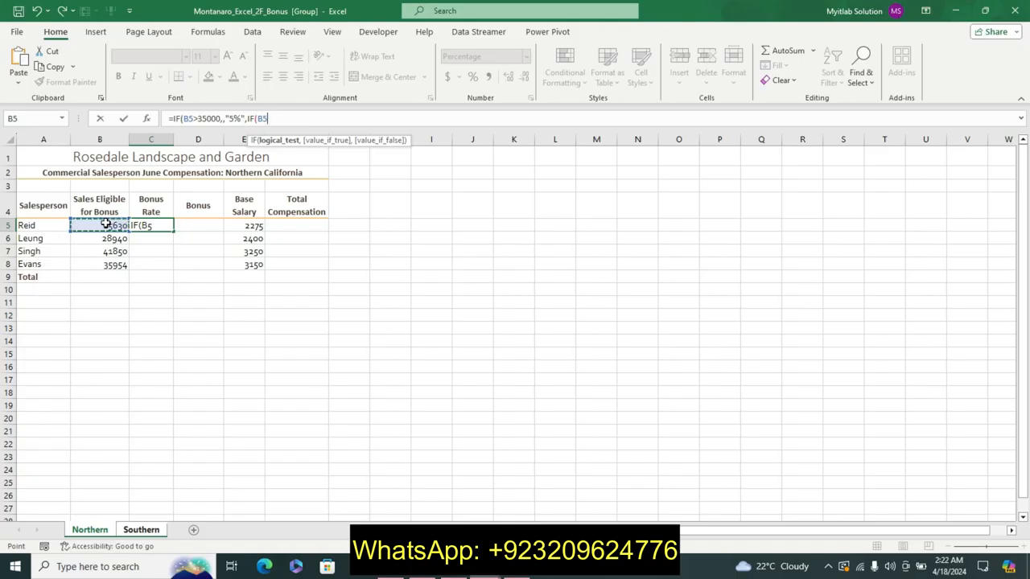
type(">25000")
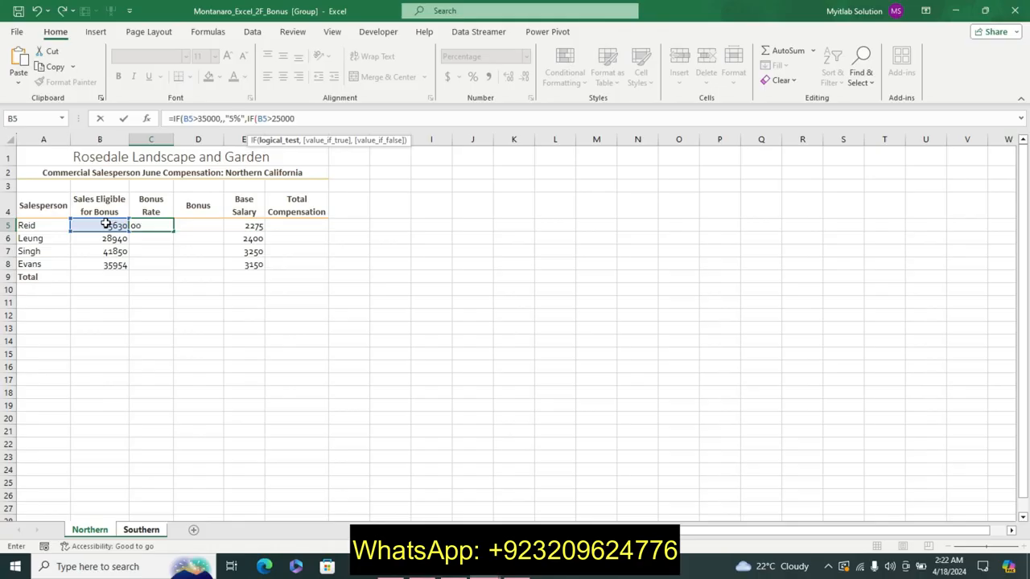
type(",")
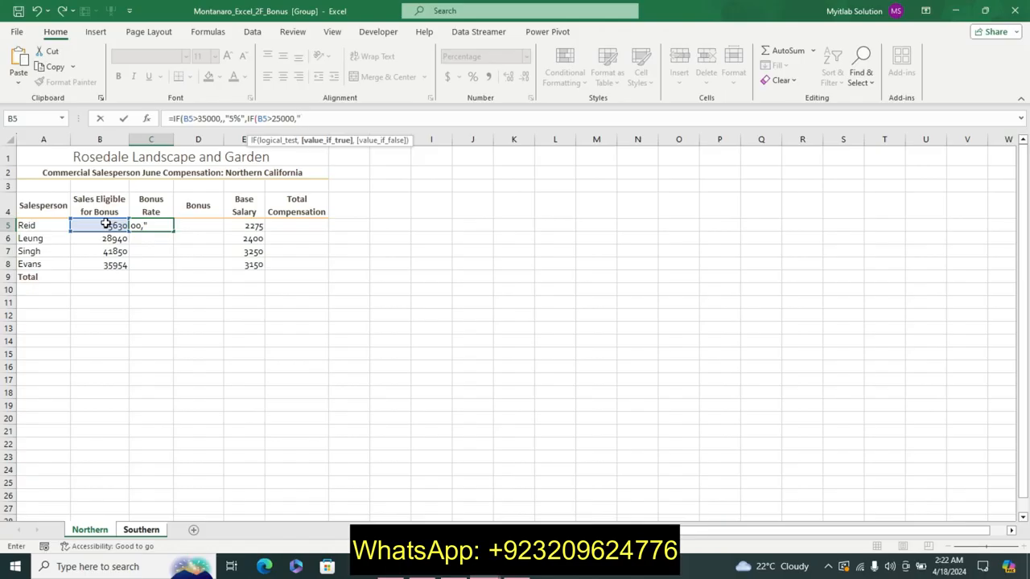
type("\"4%\",if")
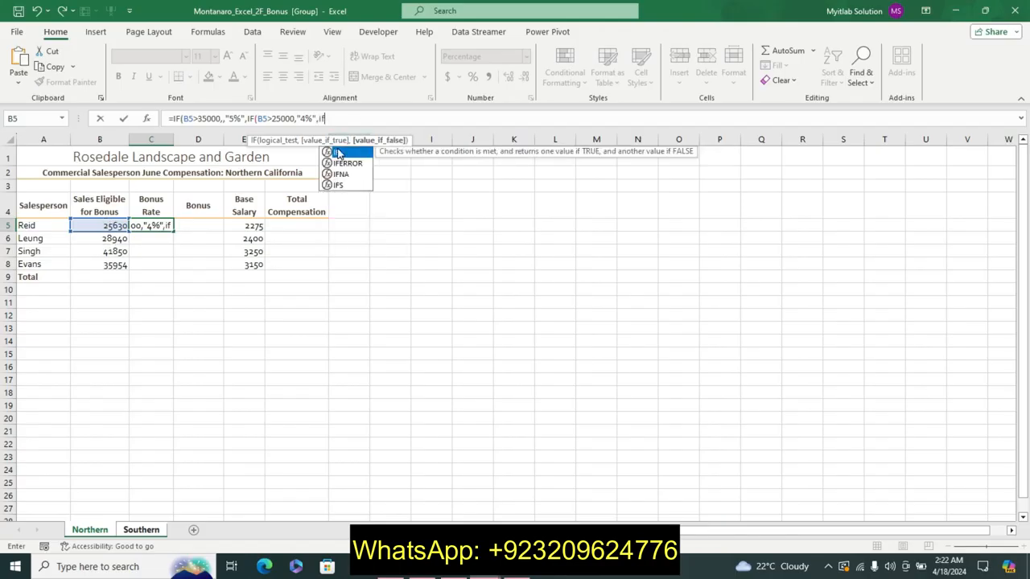
Step: Nest a third IF testing B5<25000 and returning "2%", close all parentheses, and try to submit the C5 formula
double_click(338, 152)
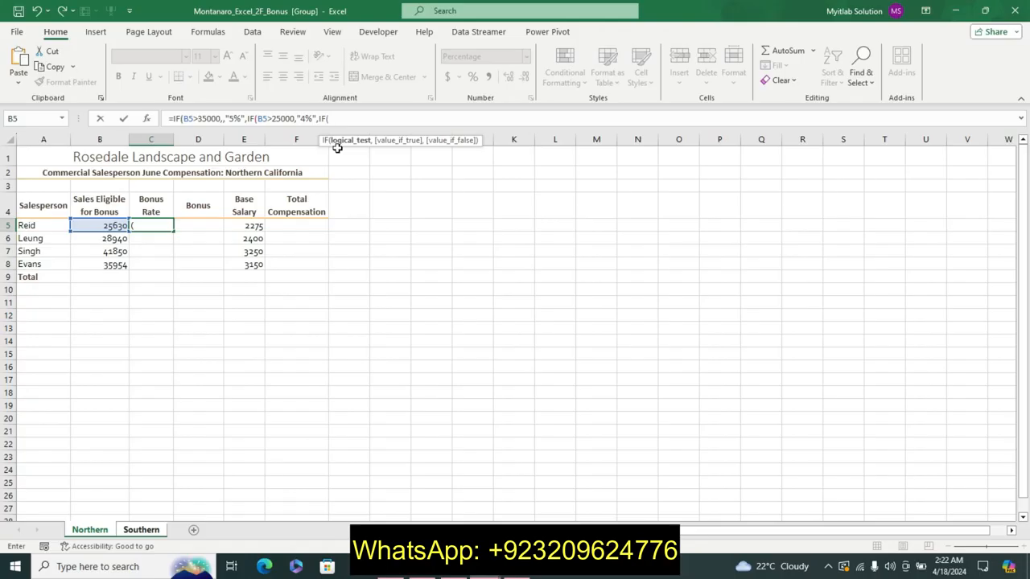
type("b5")
key("BackSpace")
key("BackSpace")
left_click(111, 227)
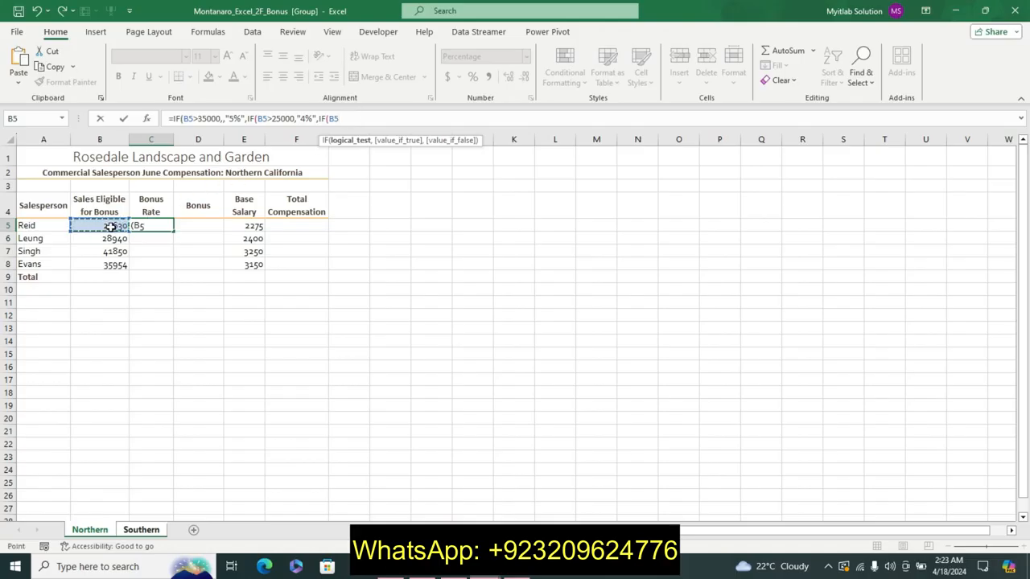
type("<25000,\"")
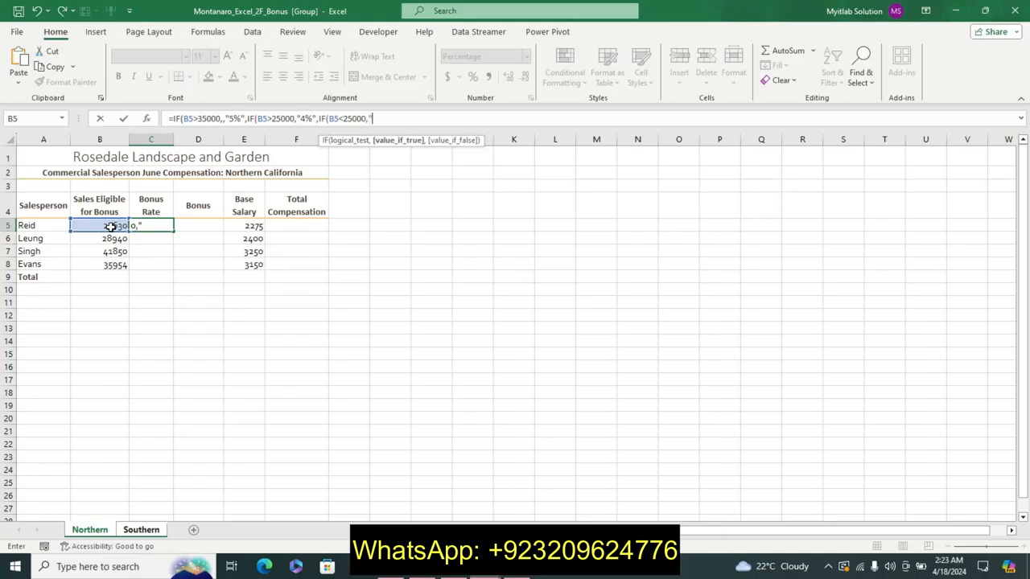
type("2%\"))))")
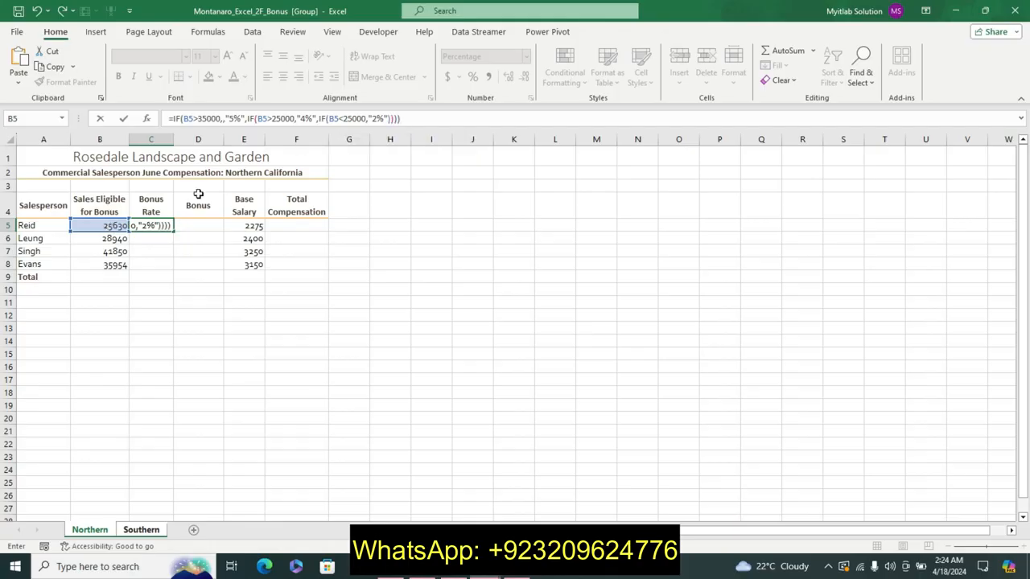
key("Return")
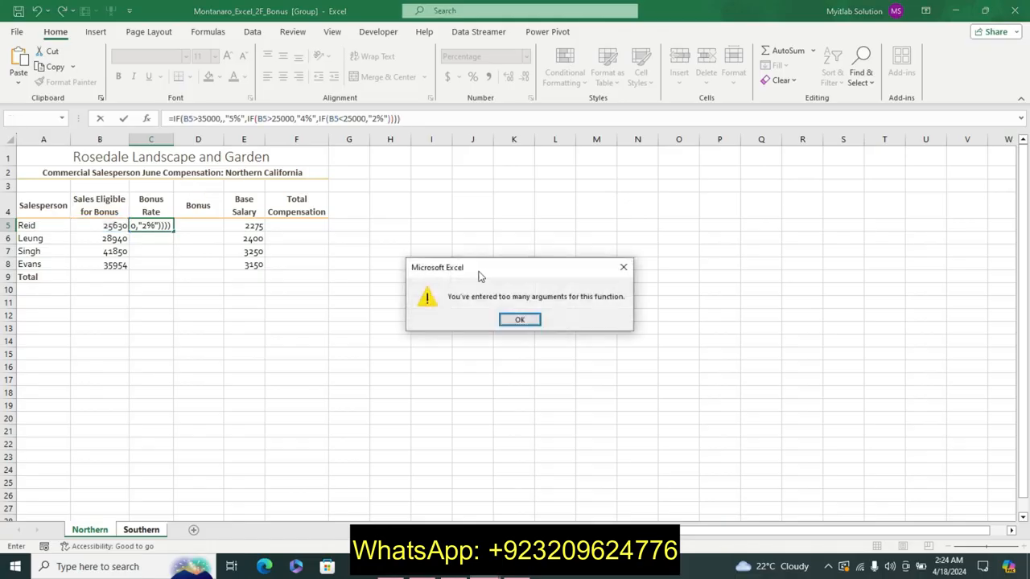
Step: Remove one closing parenthesis from the end of the C5 formula and try to submit it again
left_click(516, 322)
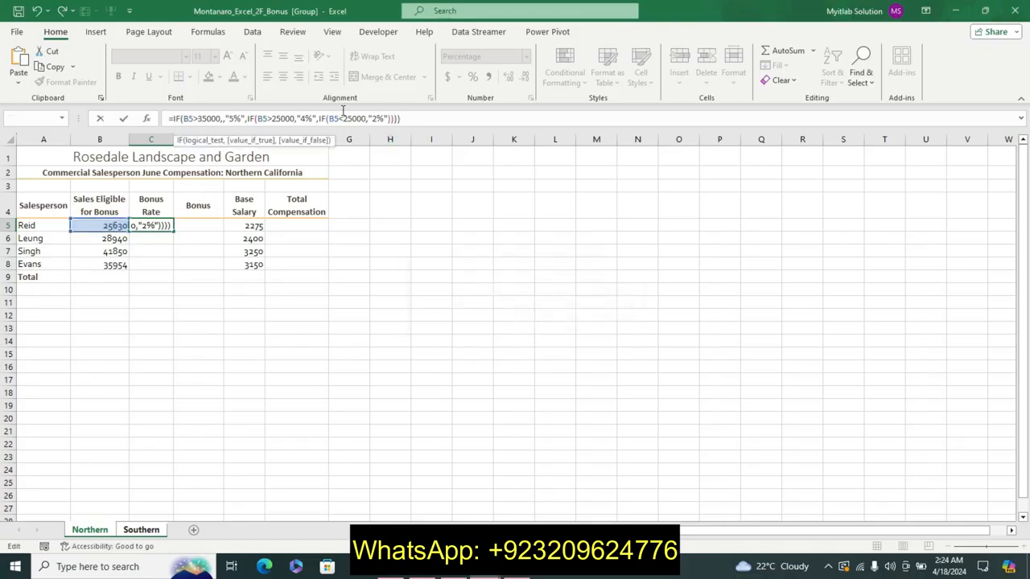
left_click(373, 117)
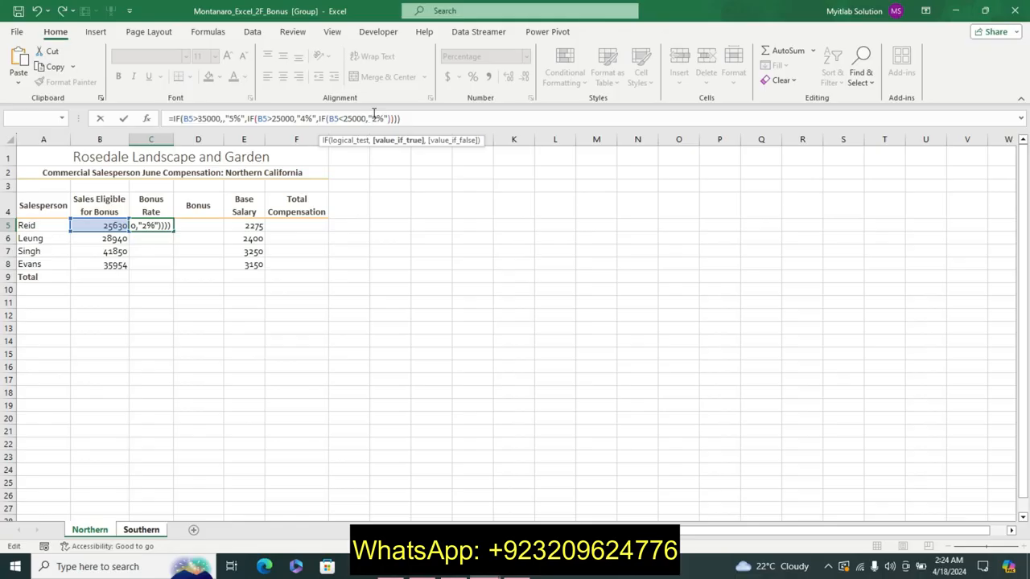
left_click(411, 116)
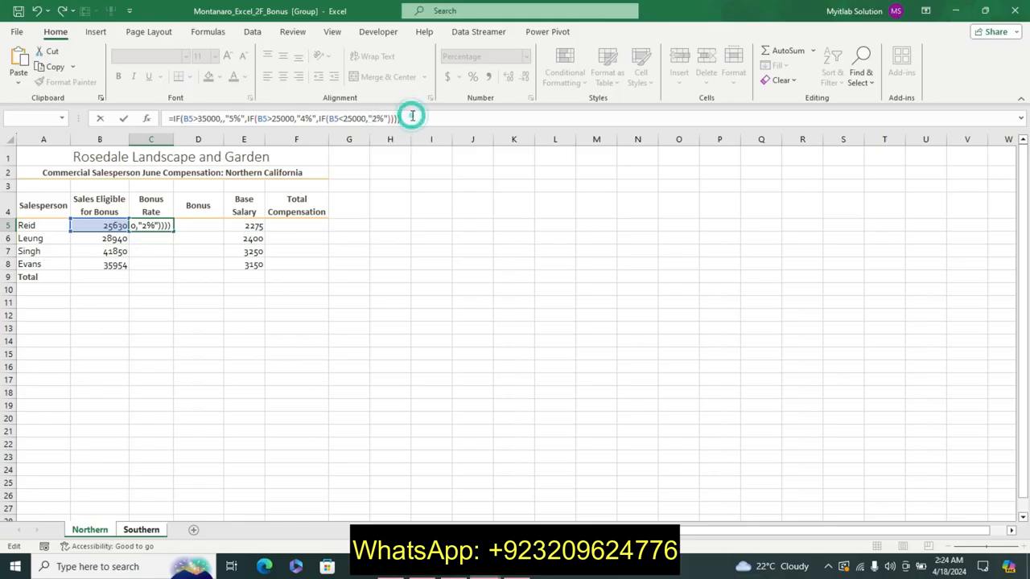
key("BackSpace")
key("Return")
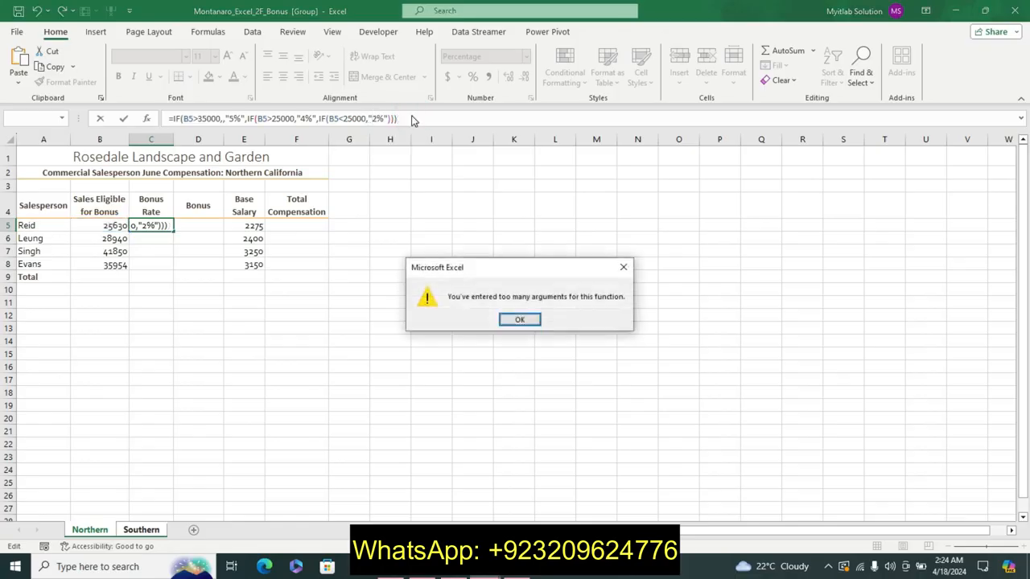
left_click(516, 315)
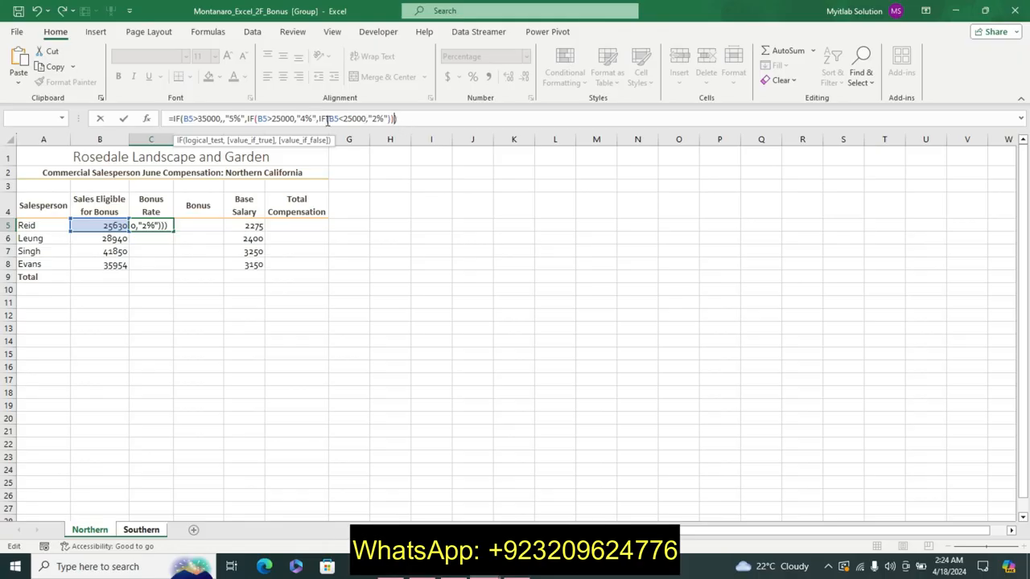
Step: Try to move "5%" from Value_if_false to Value_if_true in the C5 formula's function arguments, and cancel the edit
left_click(180, 119)
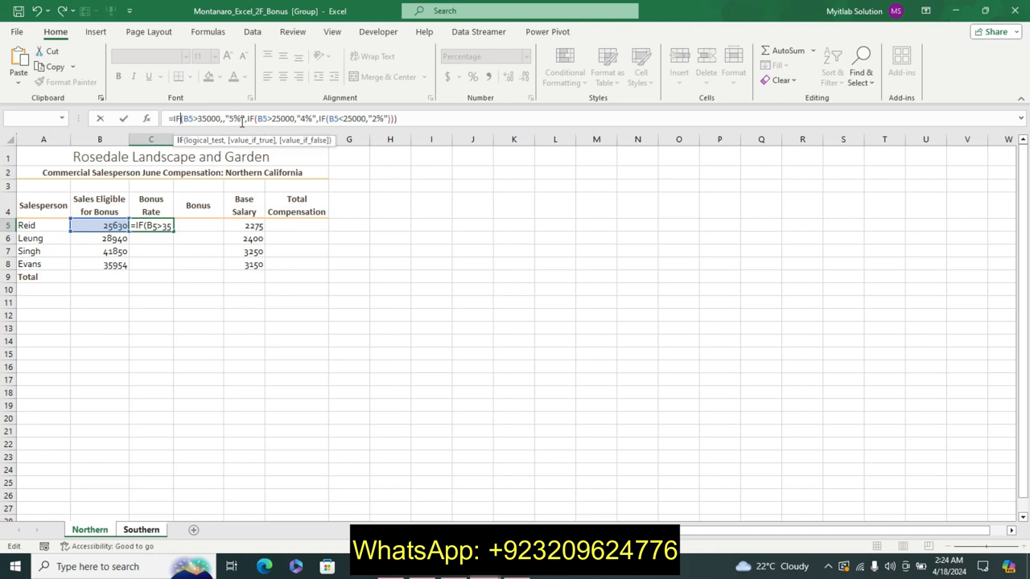
left_click(416, 113)
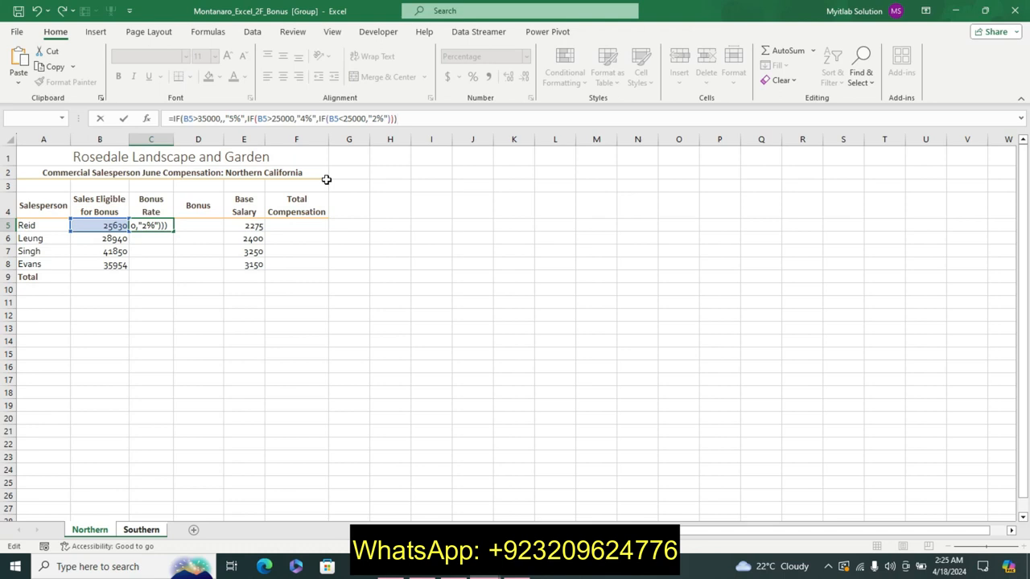
left_click(146, 118)
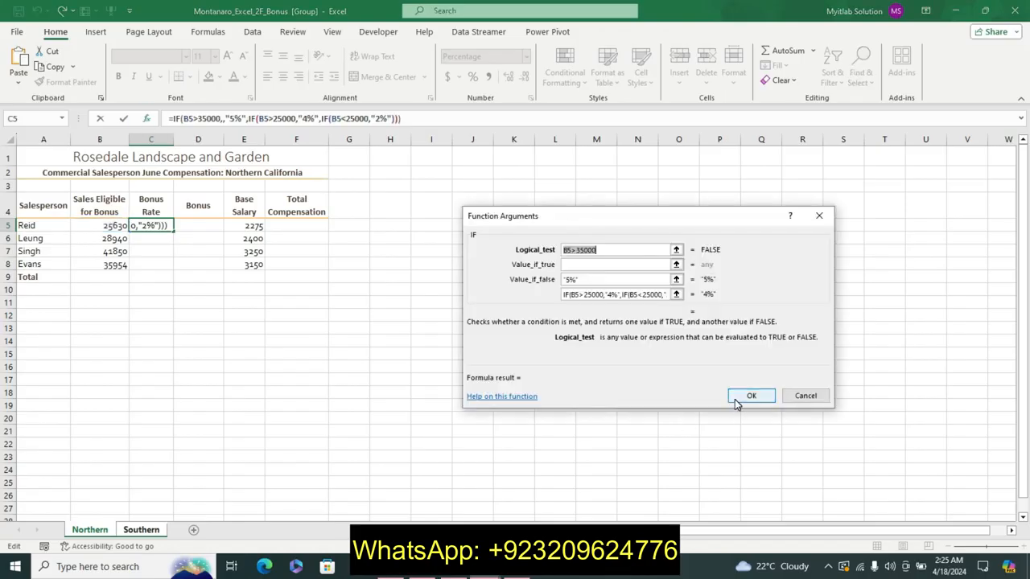
left_click(598, 264)
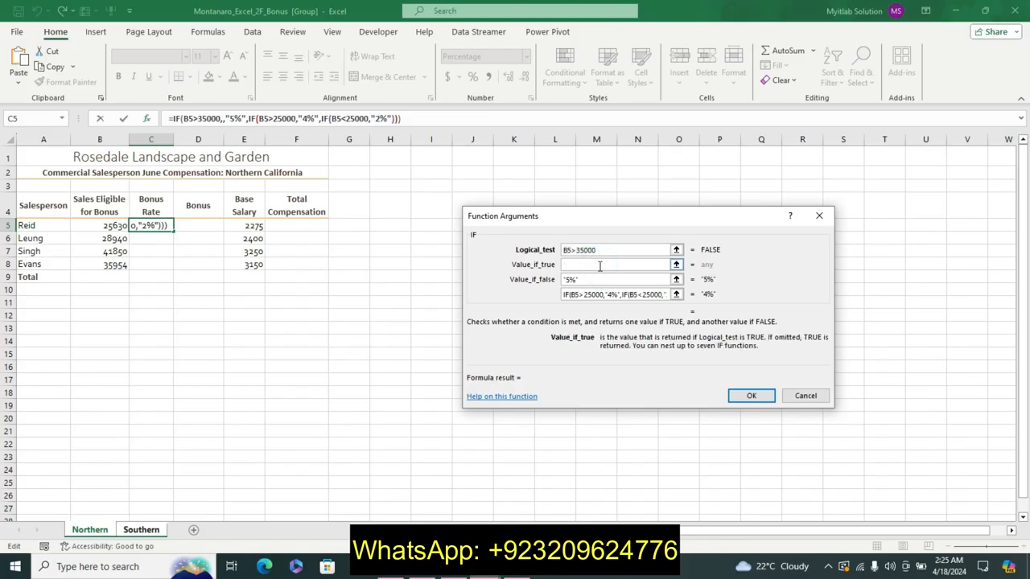
left_click_drag(651, 279, 563, 279)
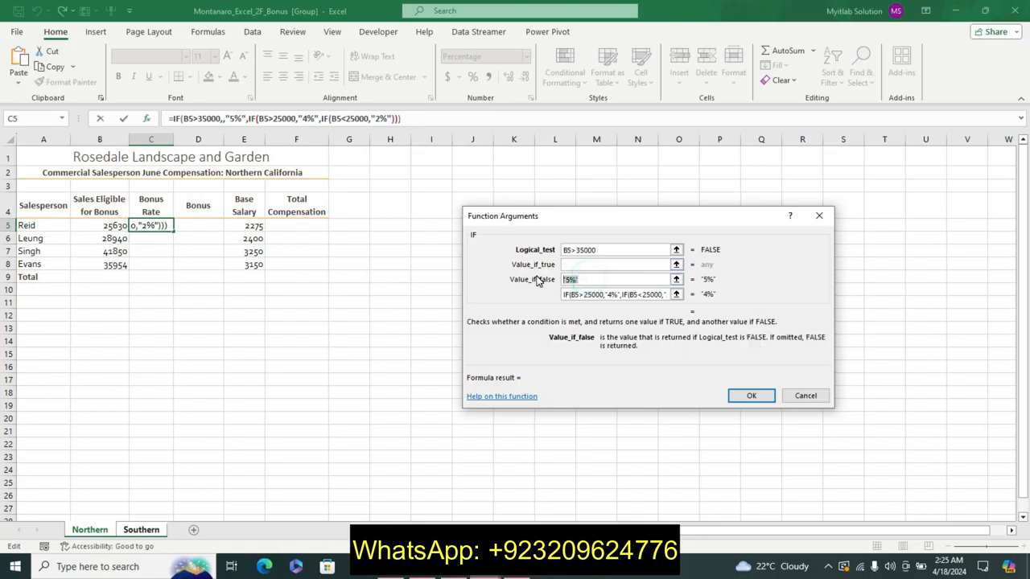
key("BackSpace")
left_click(584, 266)
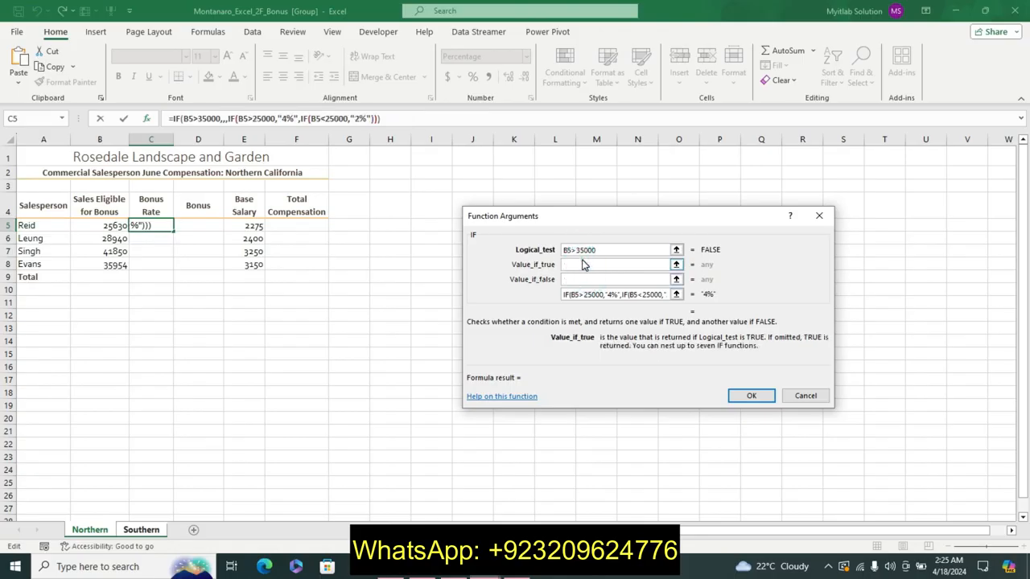
type("5")
key("BackSpace")
type("\"")
left_click(820, 215)
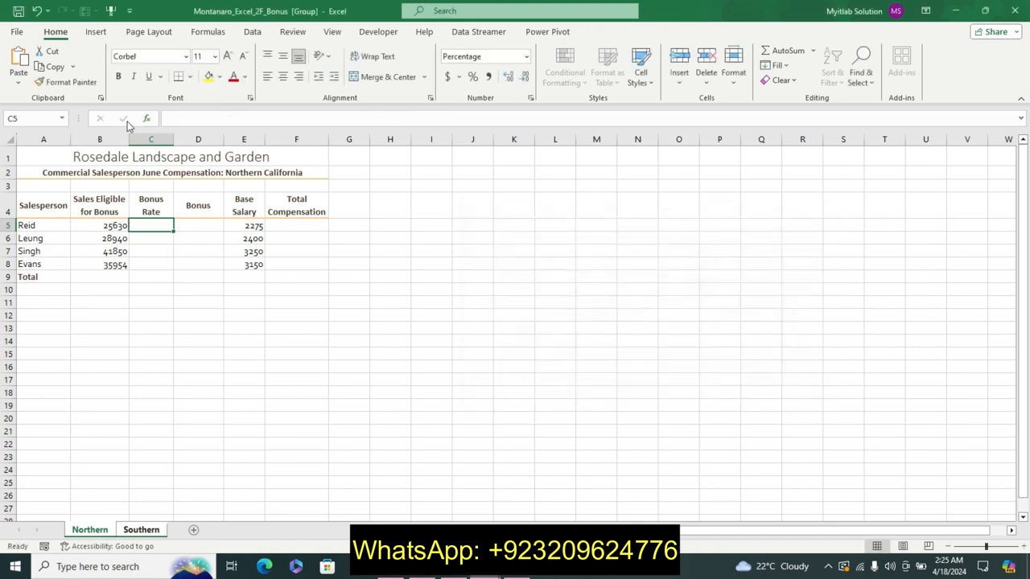
Step: Enter =IF(B5>35000,"5%",IF(B5>25000,"4%",IF(B5<25000,"2%"))) in C5 on the grouped sheets
left_click(186, 121)
type("=if")
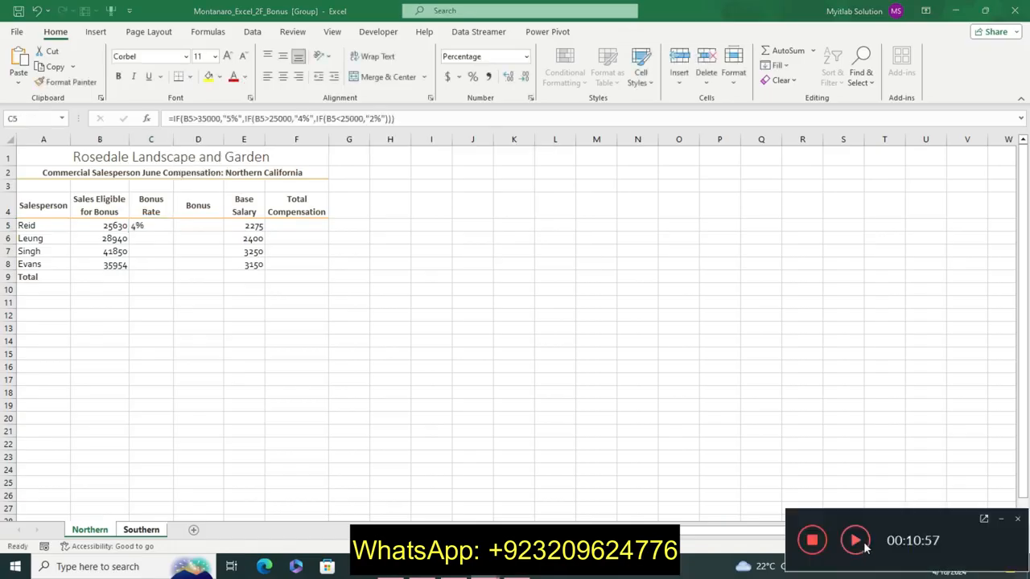
left_click(223, 120)
type(",")
key("Return")
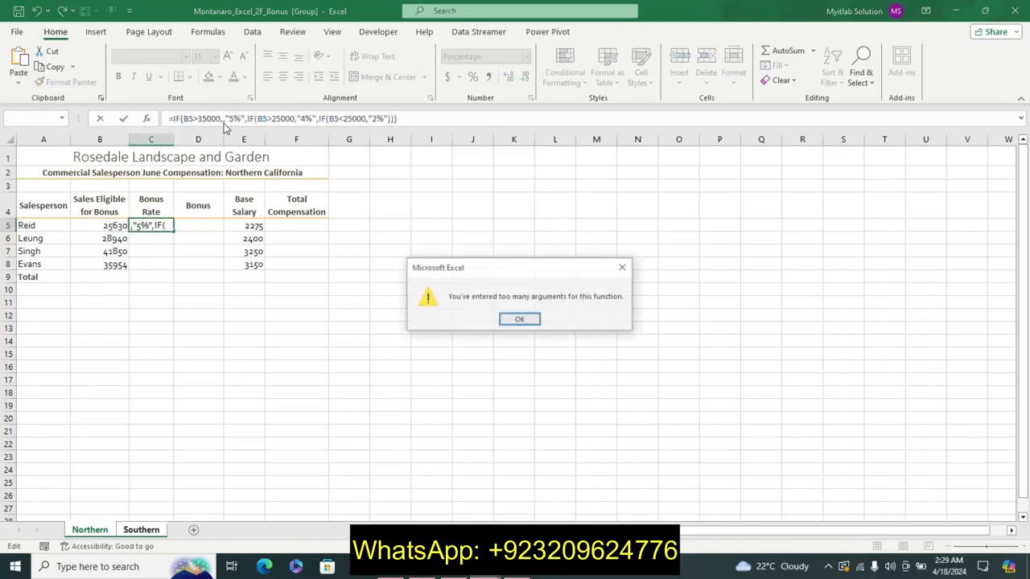
left_click(519, 320)
left_click(224, 119)
key("BackSpace")
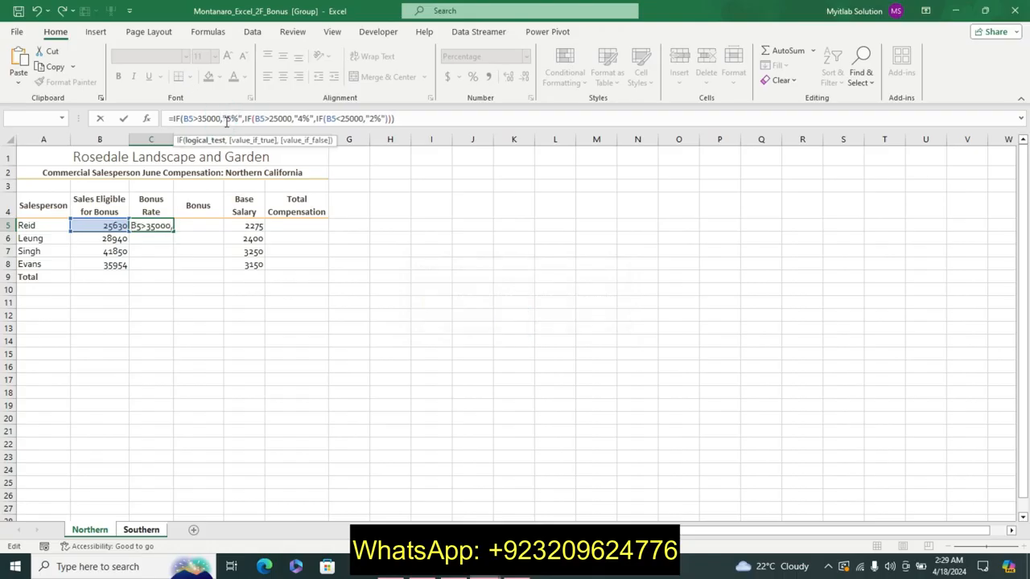
key("Return")
Step: Recheck step 4 of the Word instructions and fill the C5 bonus rate formula down through C8 on the grouped sheets
left_click(161, 225)
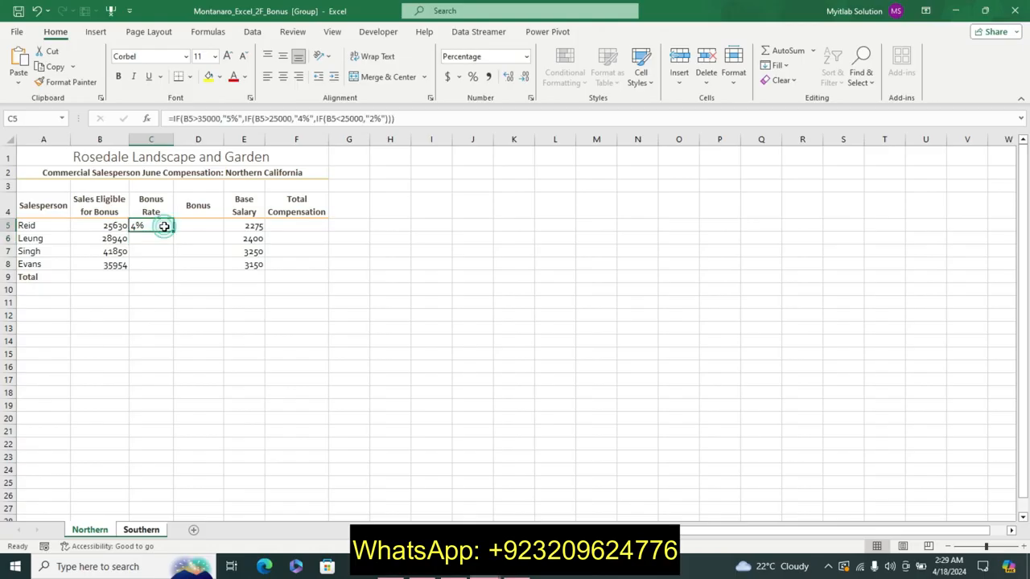
left_click(454, 573)
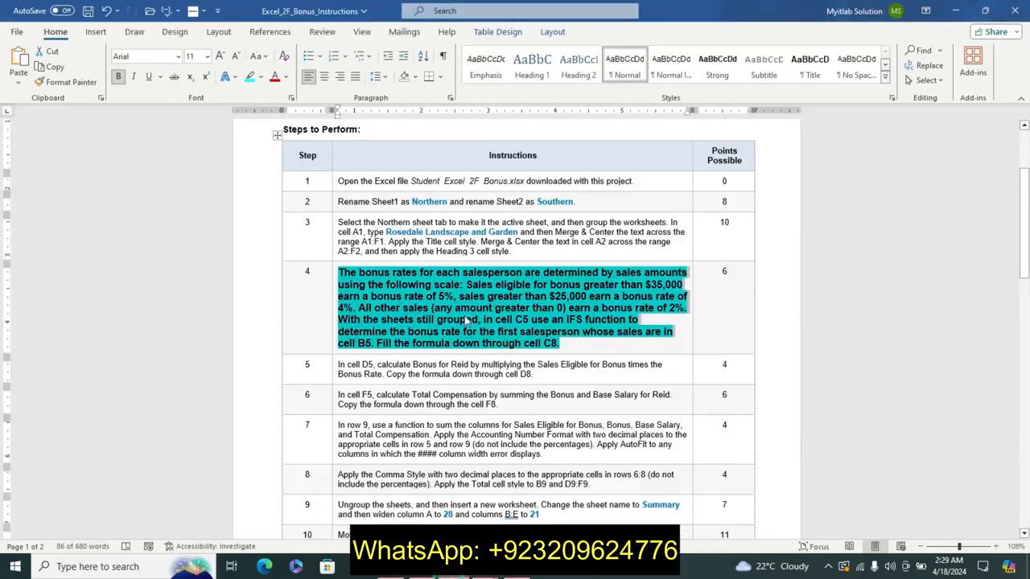
left_click(487, 573)
left_click(536, 515)
left_click_drag(172, 232, 175, 270)
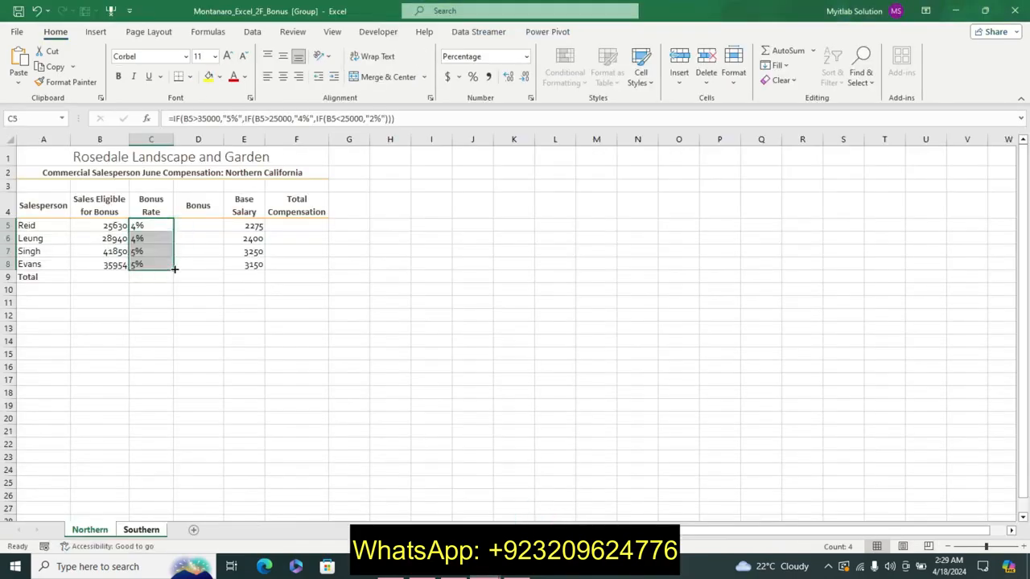
Step: Switch to the Word instructions and undo the enlarged, highlighted formatting of step 4
left_click(454, 573)
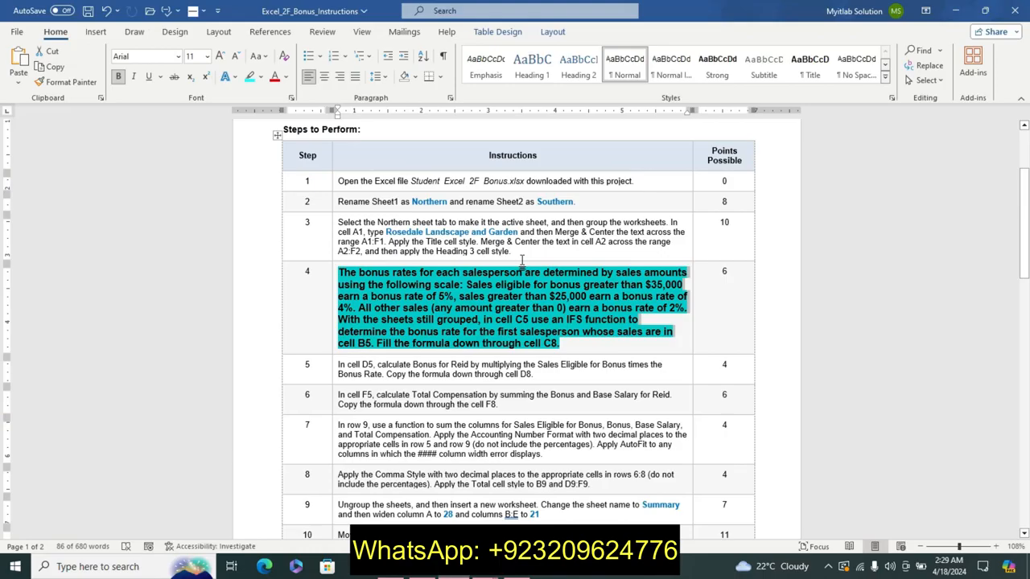
key("ctrl+z")
key("ctrl+z")
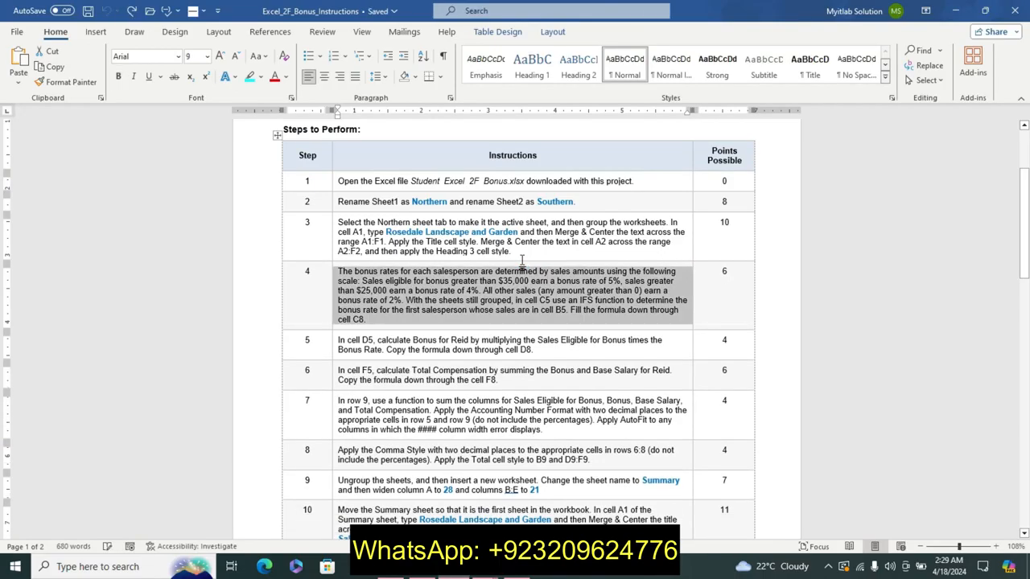
Step: Format the step 5 instruction text as 11 pt bold with a turquoise highlight
left_click(331, 346)
left_click(419, 304)
left_click(419, 304)
left_click(344, 323)
left_click(387, 323)
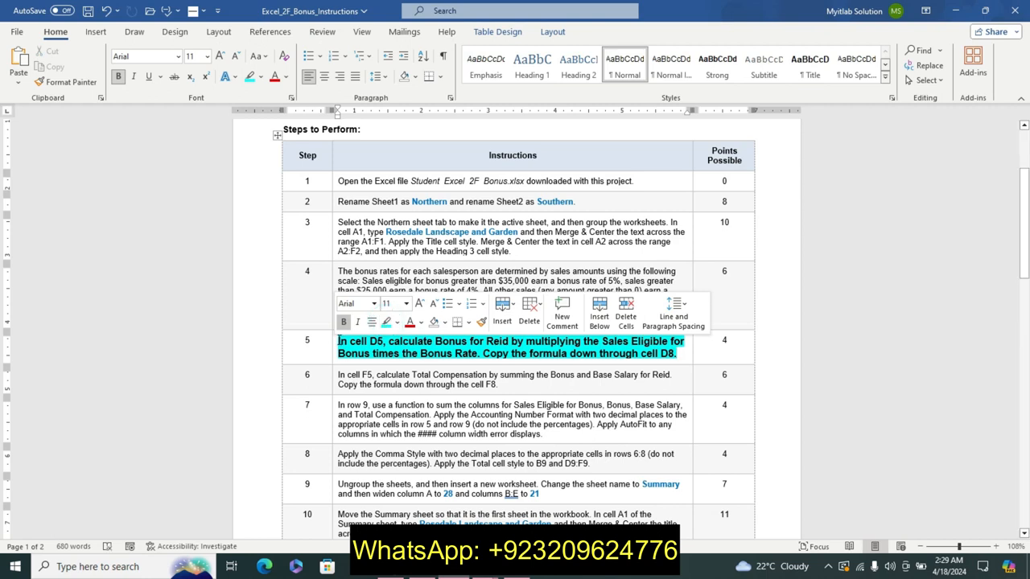
left_click(335, 345)
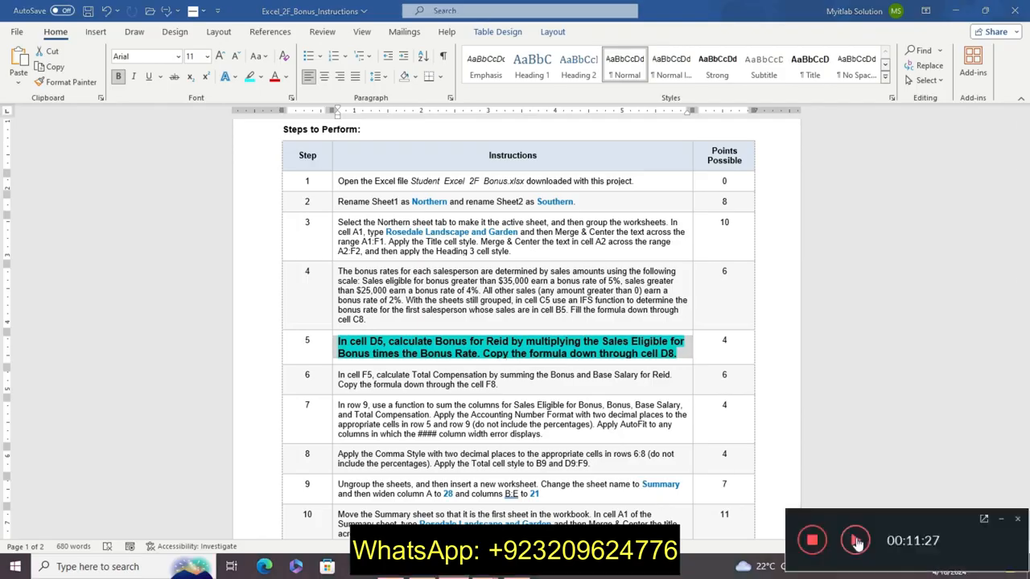
left_click(857, 541)
Step: Switch to the Excel bonus workbook, enter =C5*B5 in D5 on the grouped sheets, and fill it down through D8
mouse_move(486, 573)
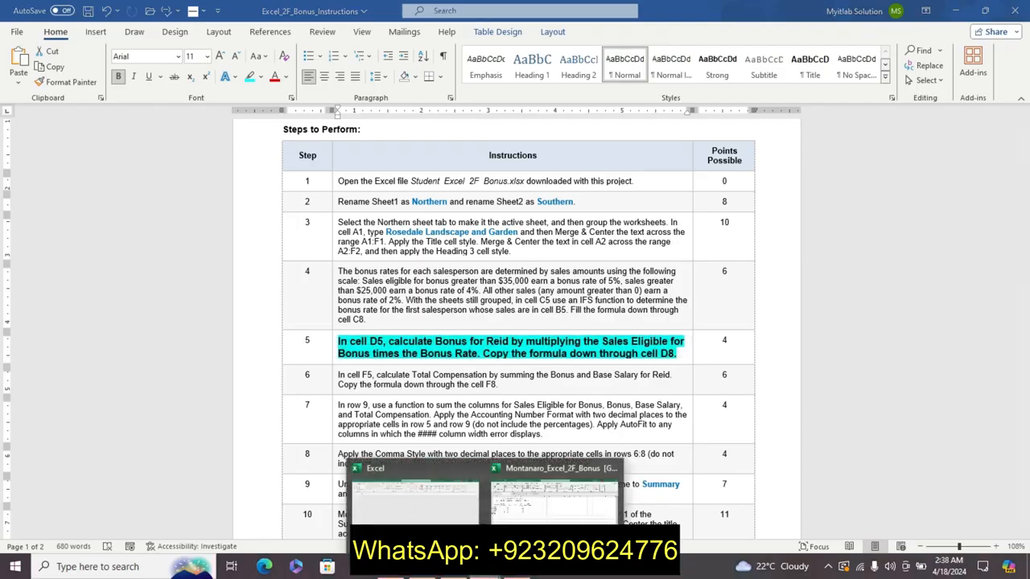
left_click(523, 515)
left_click(205, 227)
double_click(204, 225)
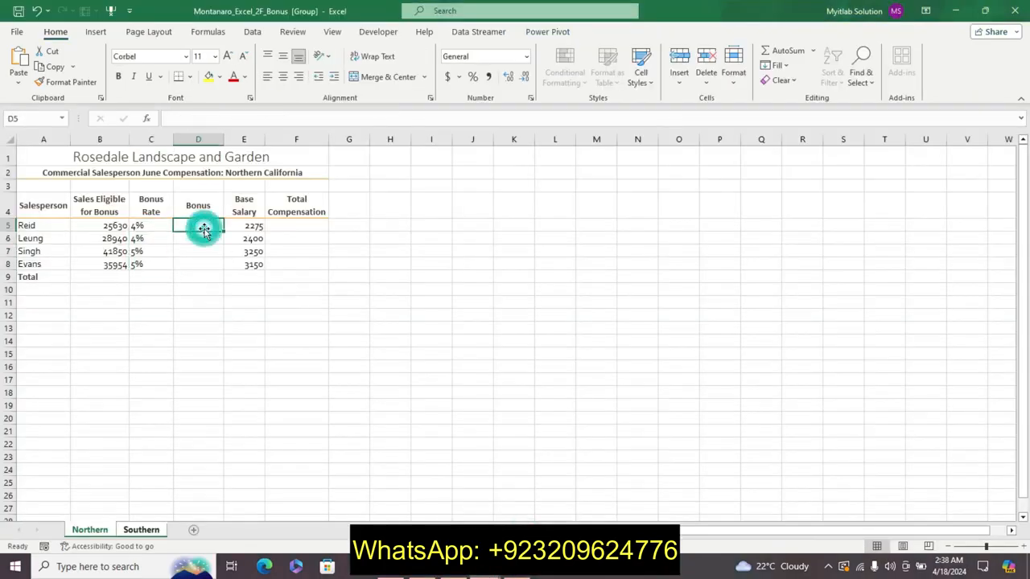
type("=c5")
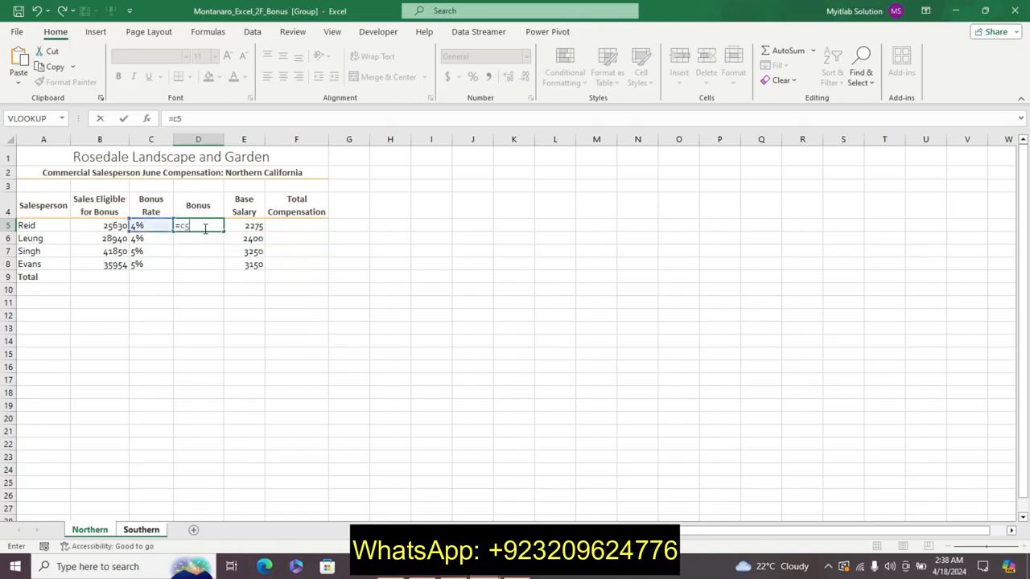
type("*")
left_click(110, 225)
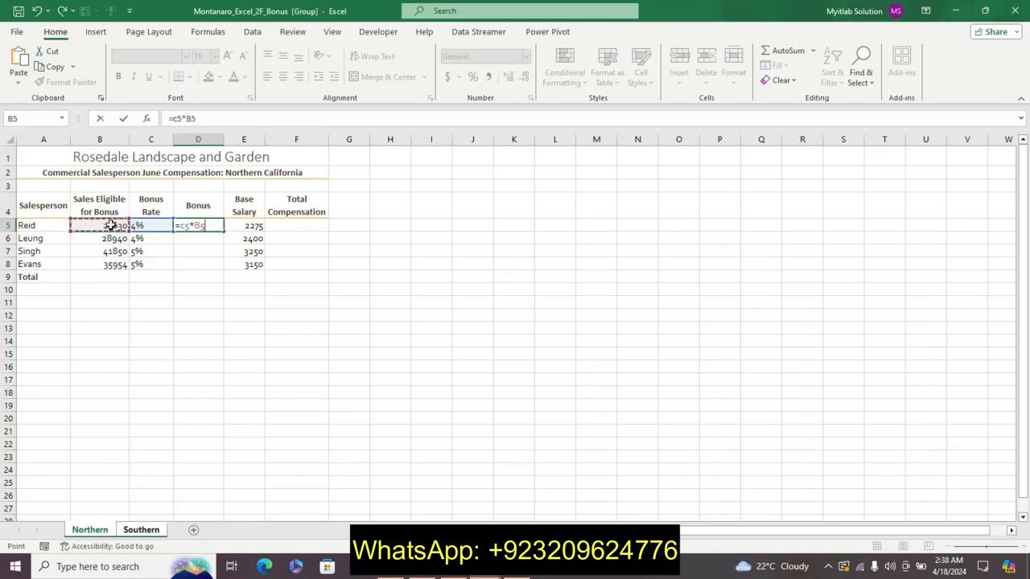
key("Return")
left_click(179, 226)
left_click_drag(223, 232, 223, 265)
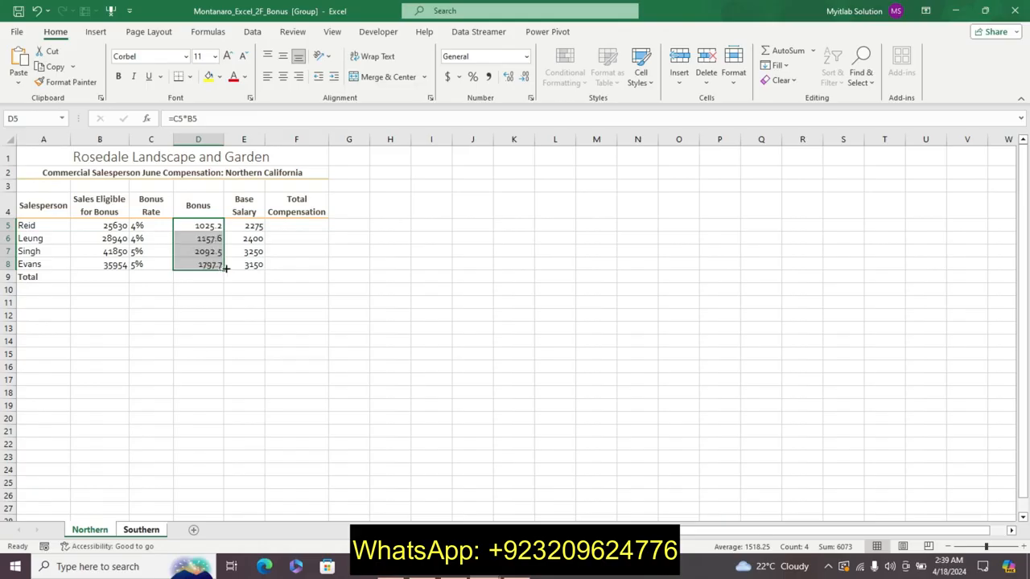
Step: Return to the Word instructions and undo the emphasis formatting on step 5
left_click(455, 567)
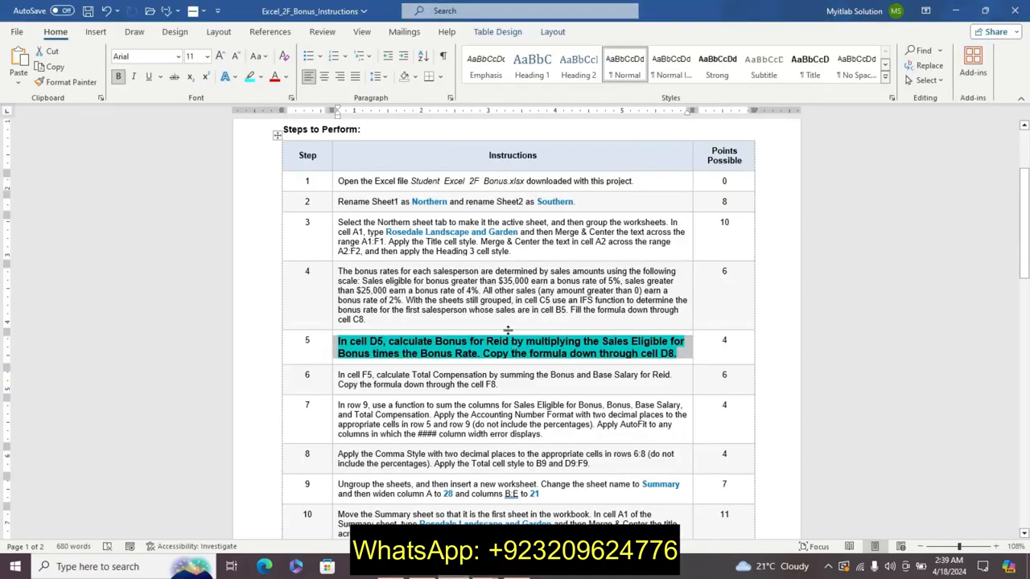
key("ctrl+z")
key("ctrl+z")
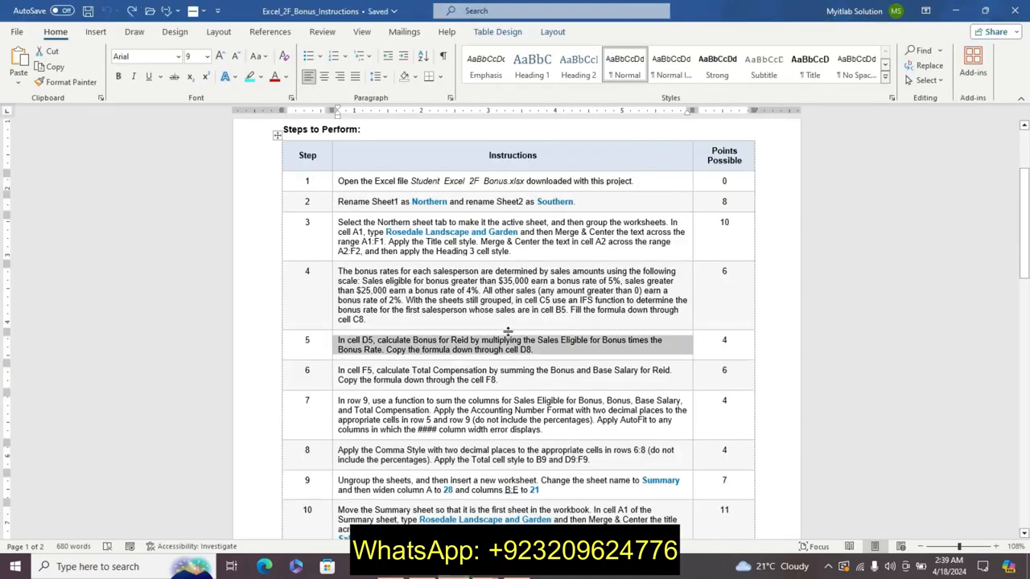
Step: Format the step 6 instruction text as 11 pt bold with a turquoise highlight
triple_click(348, 375)
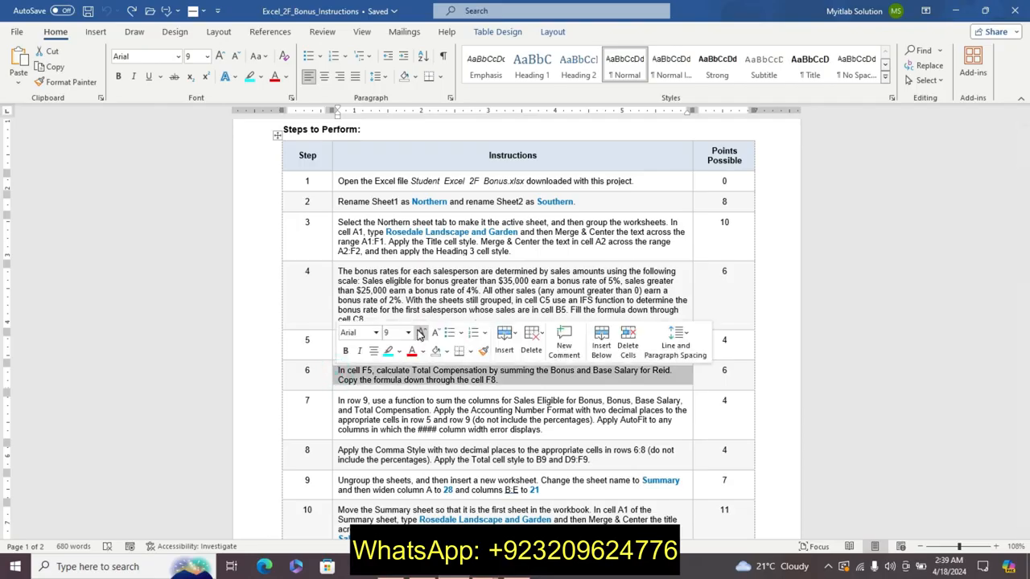
left_click(418, 333)
left_click(418, 332)
left_click(345, 351)
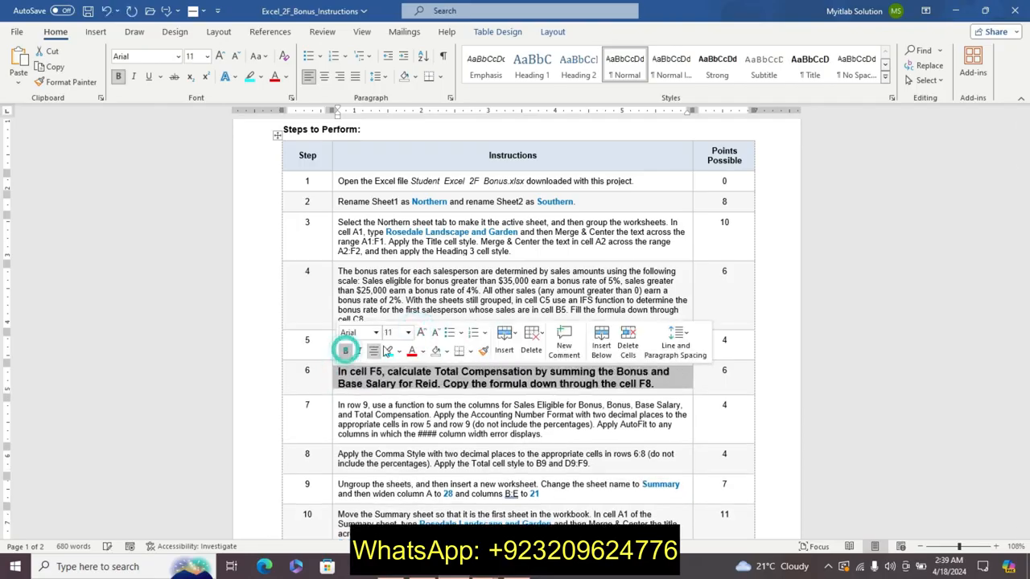
left_click(390, 352)
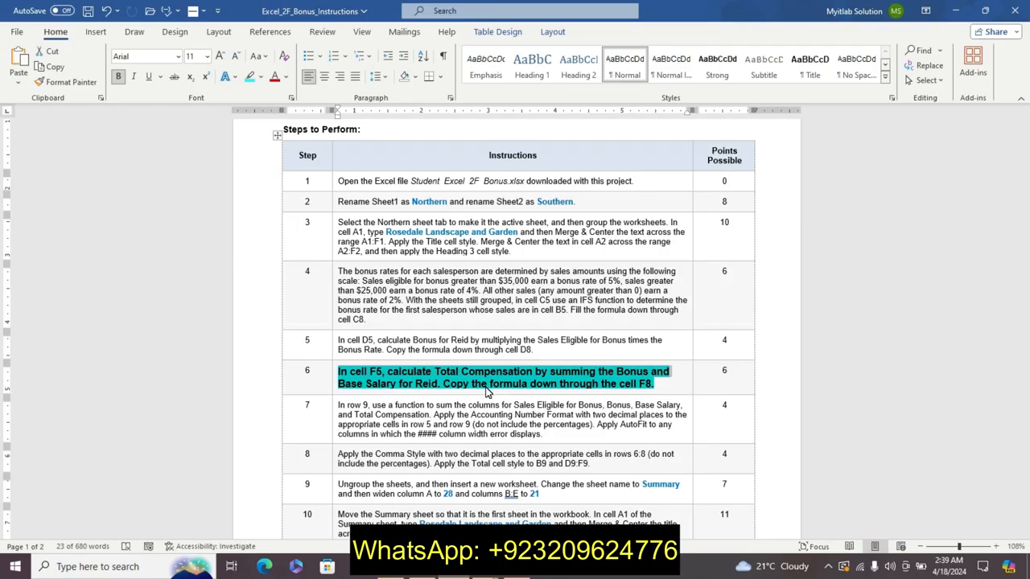
left_click(487, 386)
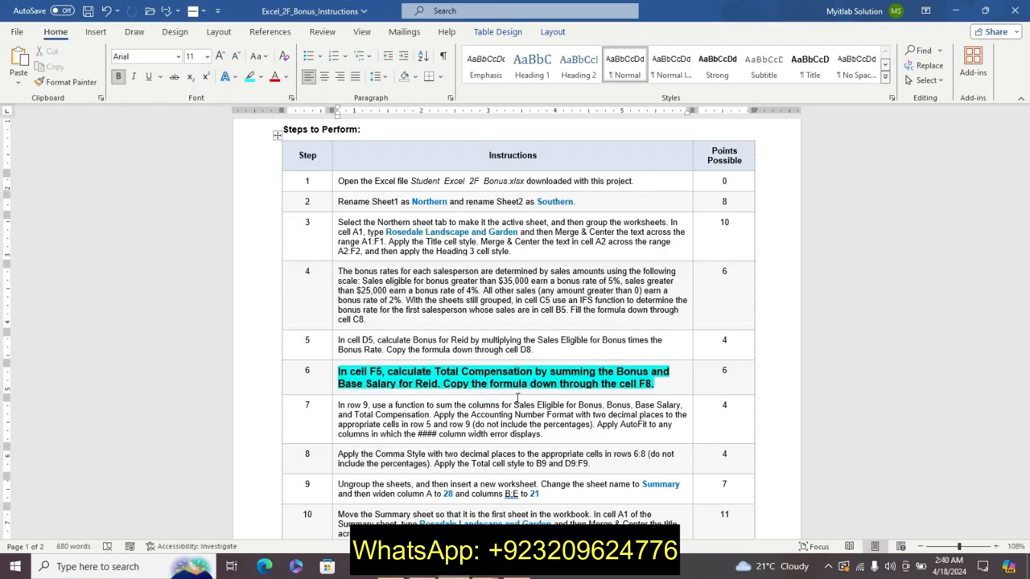
Step: Look at the Total row in the Excel bonus workbook, and reread step 6 of the Word instructions
mouse_move(499, 576)
left_click(560, 494)
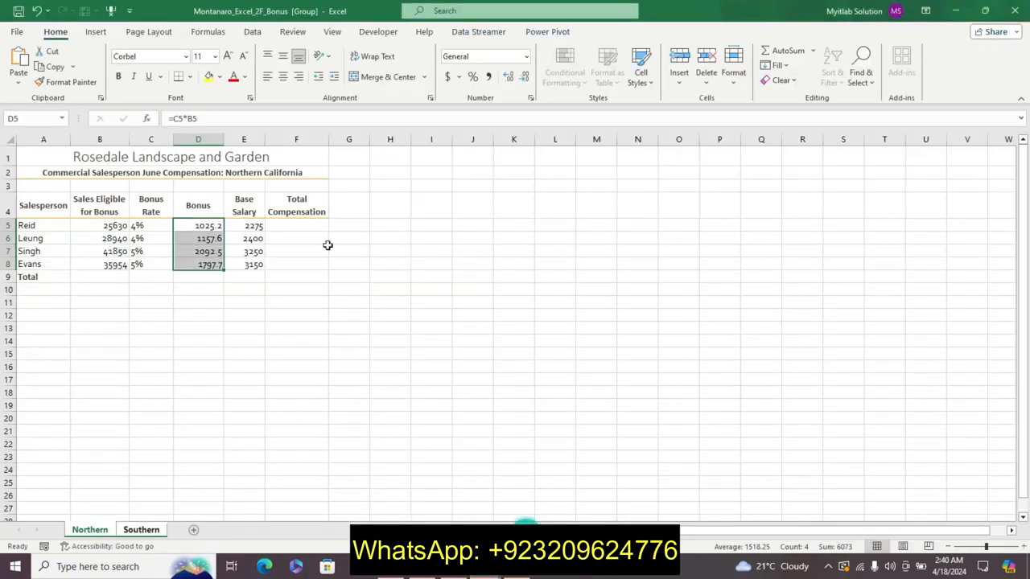
left_click(106, 276)
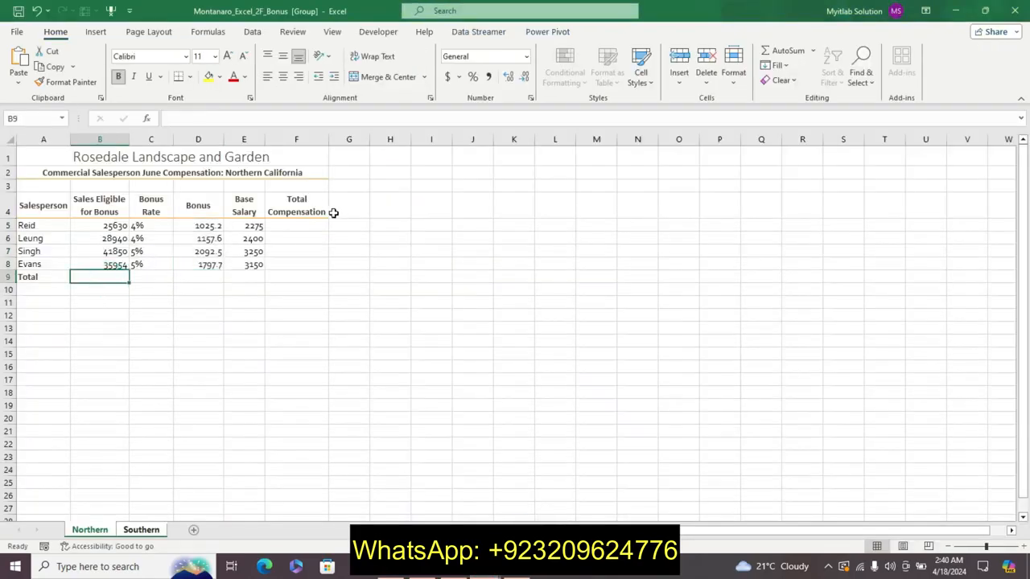
key("alt+Tab")
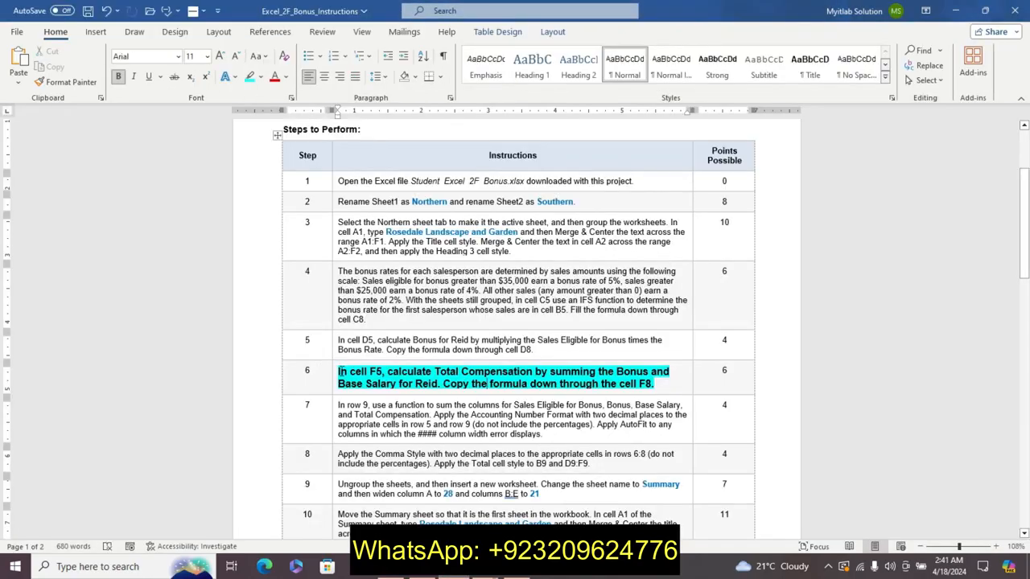
triple_click(338, 372)
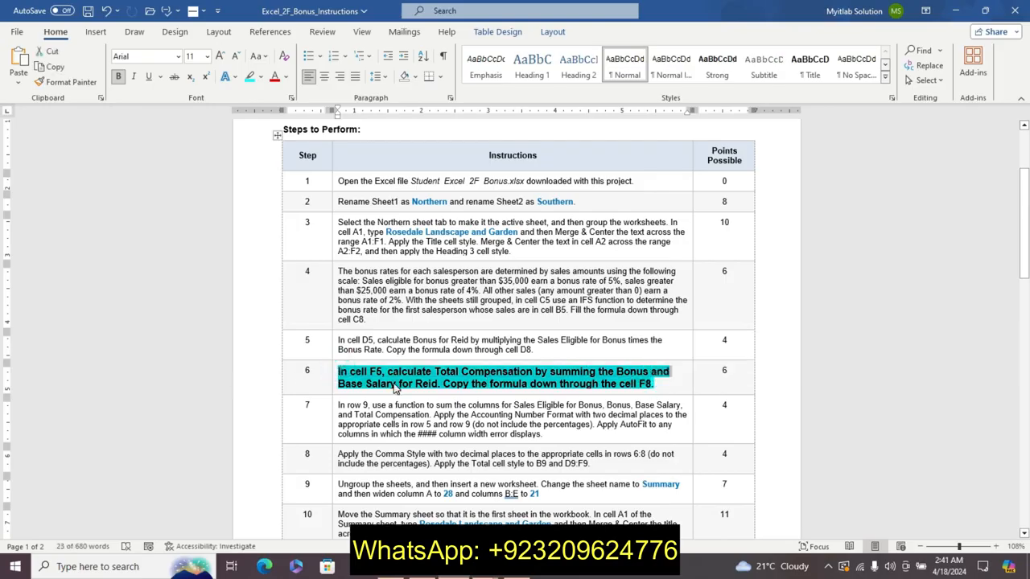
Step: Switch to the Excel bonus workbook, enter =SUM(E5,D5) in F5 on the grouped sheets, and fill it down through F8
left_click(491, 566)
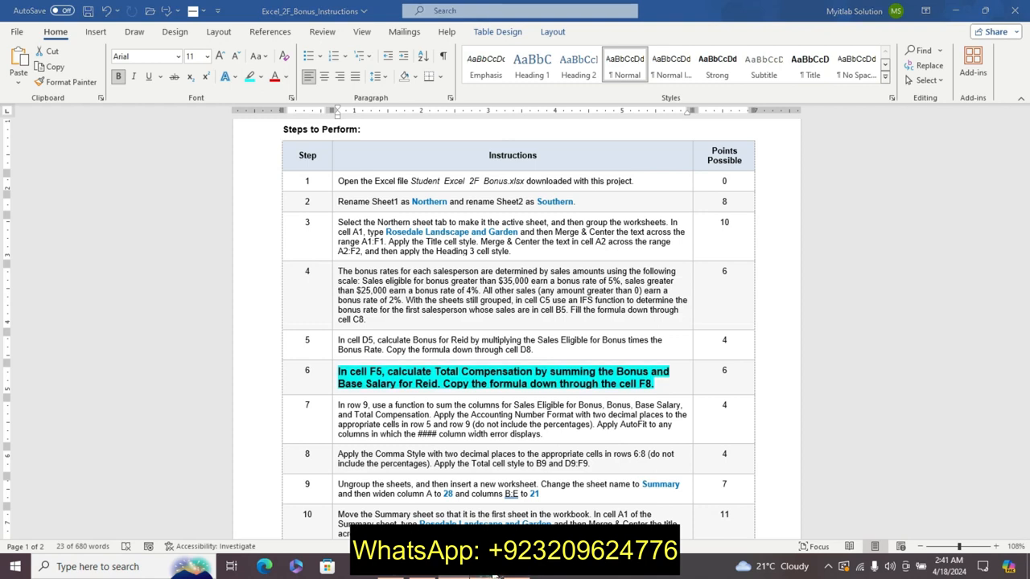
left_click(578, 523)
left_click(291, 225)
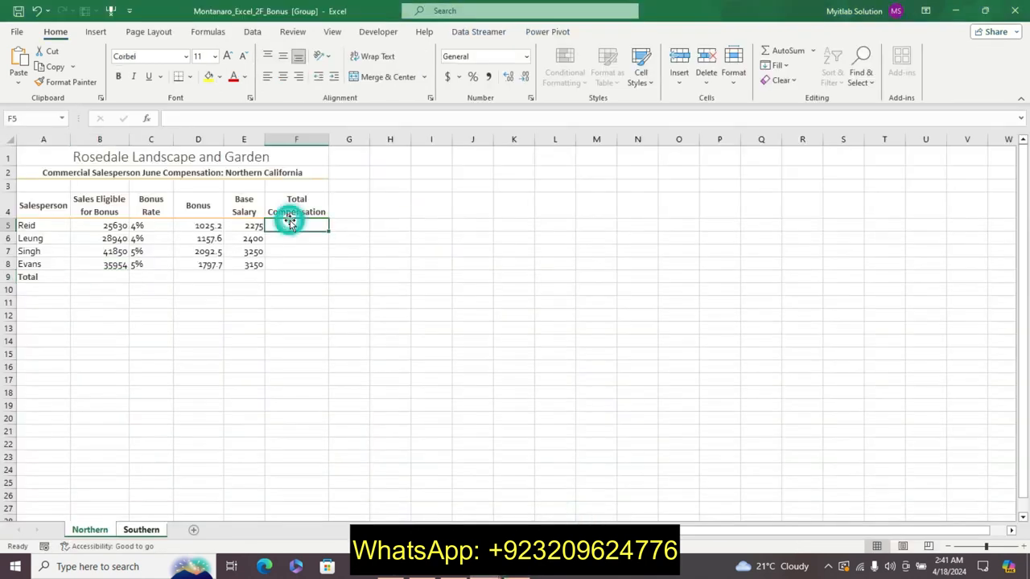
type("=sum")
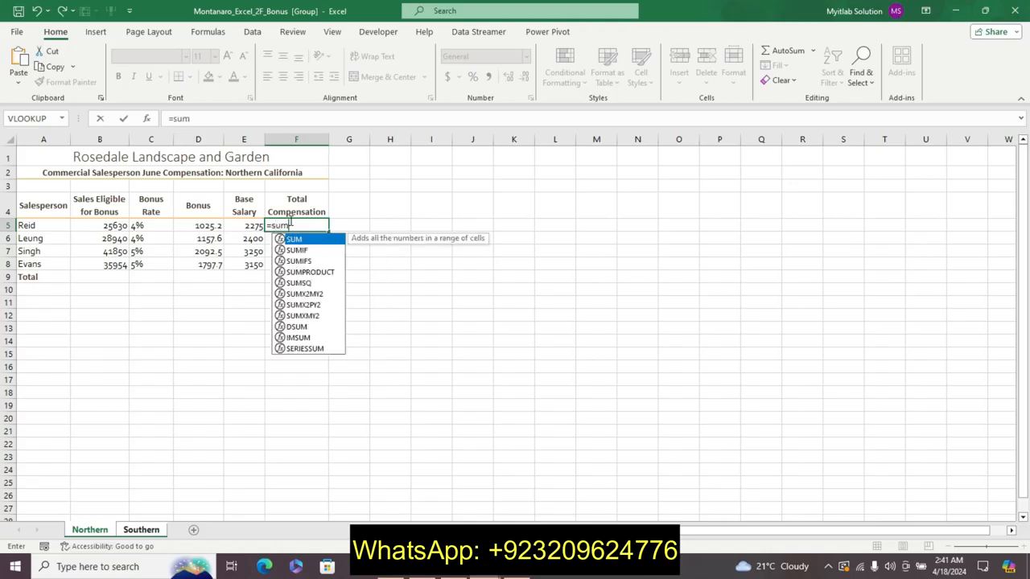
double_click(306, 240)
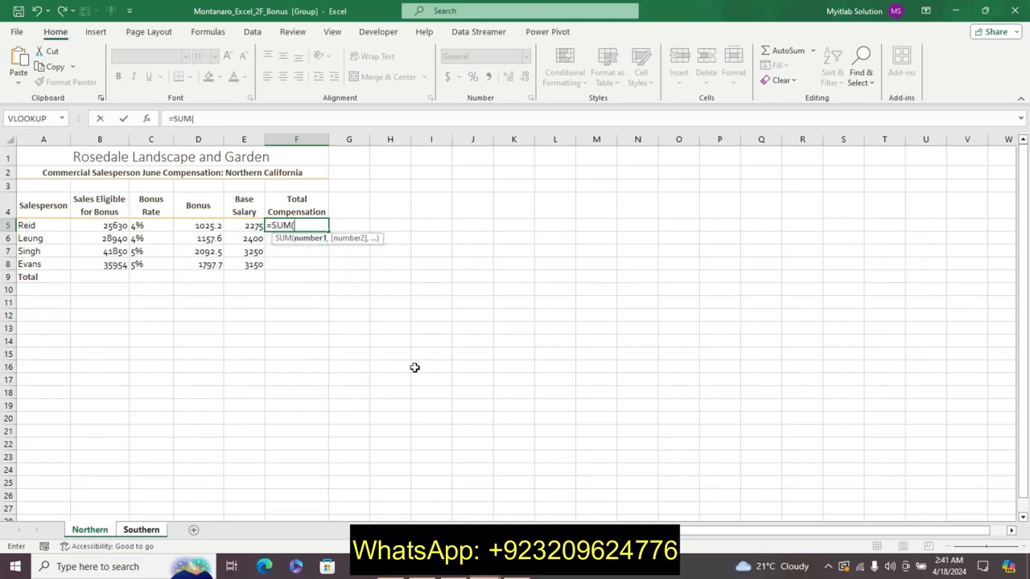
left_click(242, 226)
type(",")
left_click(202, 225)
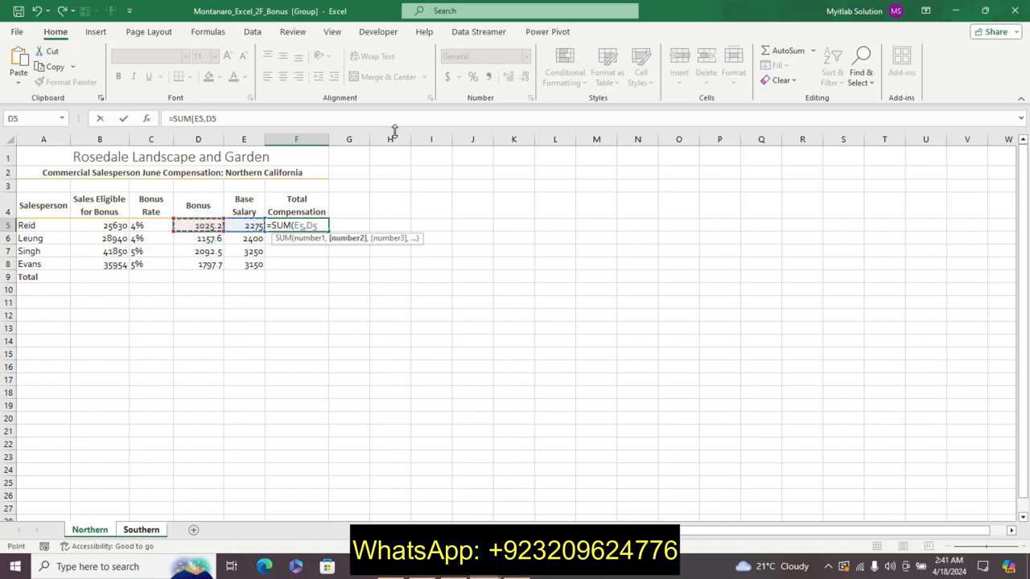
key("Return")
left_click(318, 226)
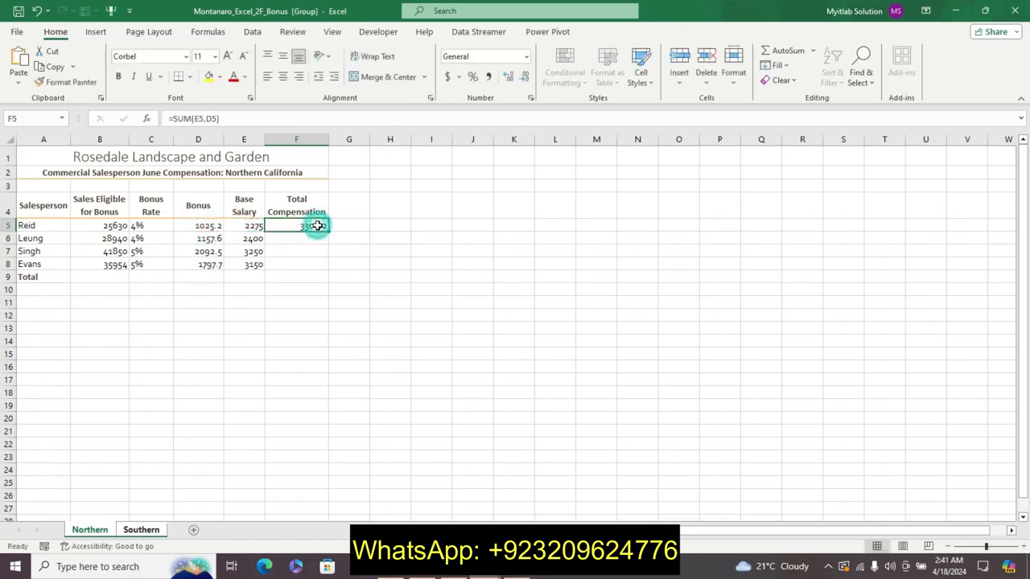
left_click_drag(328, 232, 322, 274)
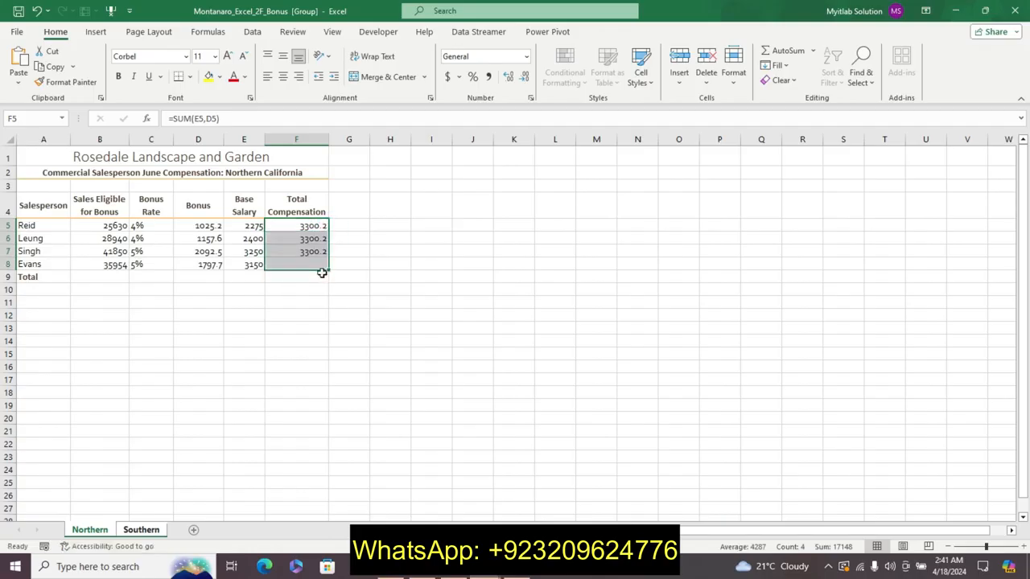
Step: Switch to the Word instructions and undo the emphasis formatting on step 6
left_click(456, 576)
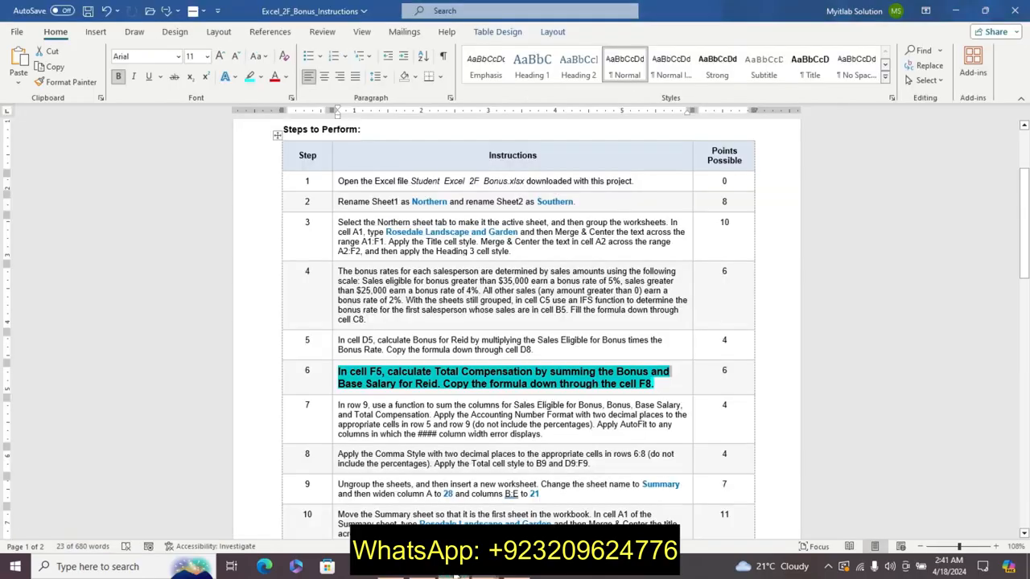
key("ctrl+z")
key("ctrl+z")
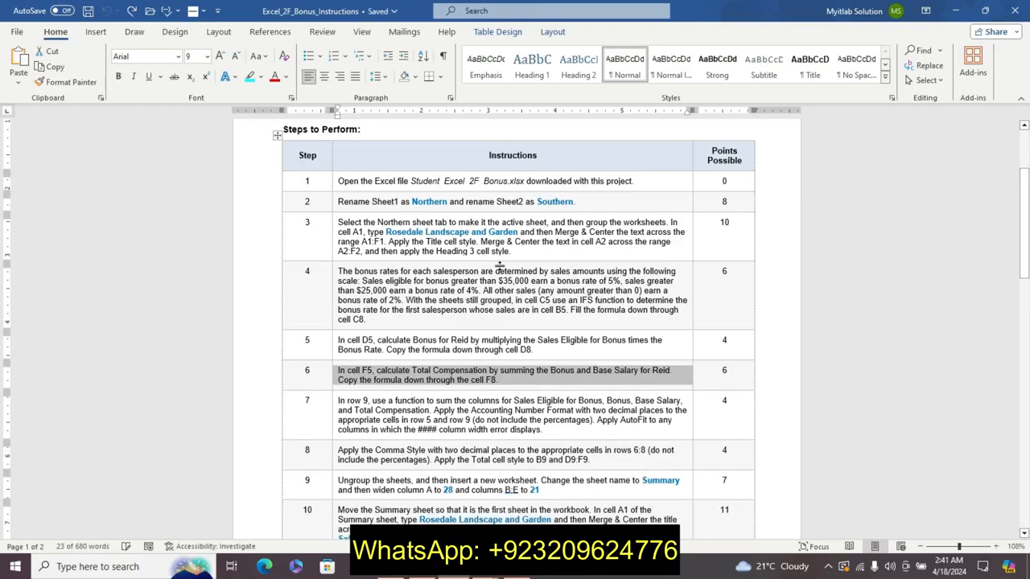
Step: Format the step 7 instruction text as 11 pt bold with a turquoise highlight
left_click_drag(1026, 245, 1024, 265)
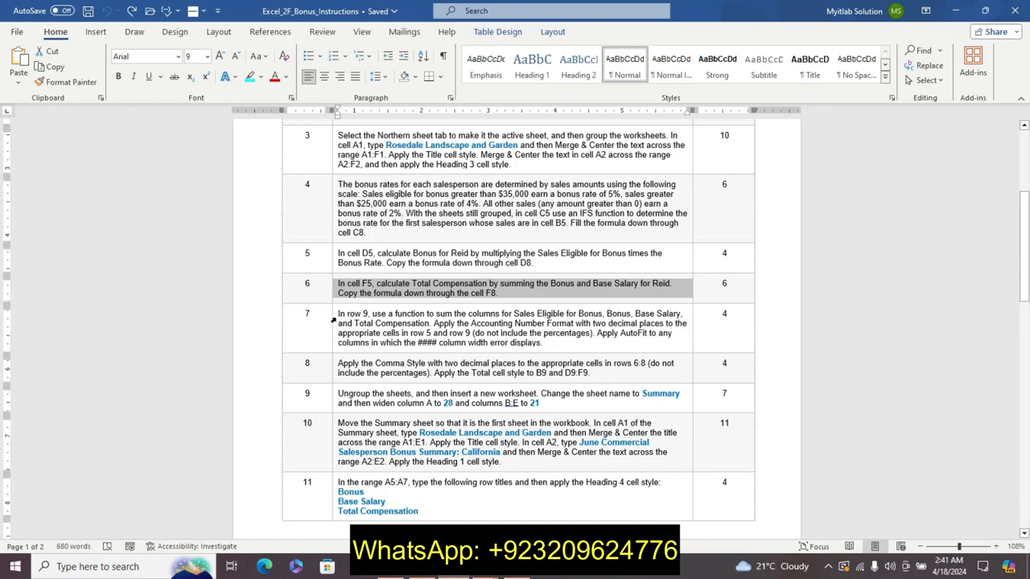
left_click(334, 319)
left_click(422, 278)
left_click(422, 278)
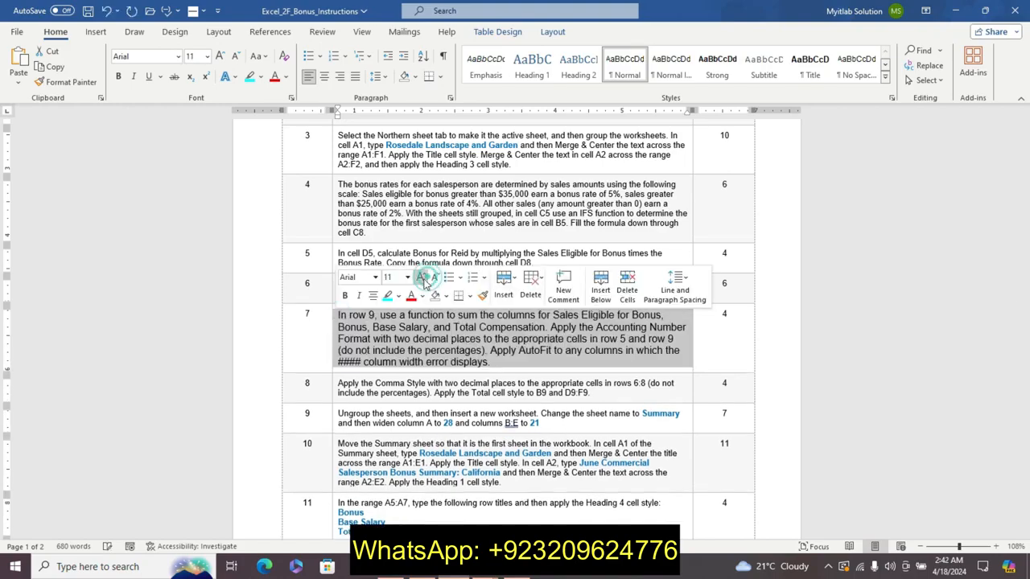
left_click(345, 295)
left_click(387, 295)
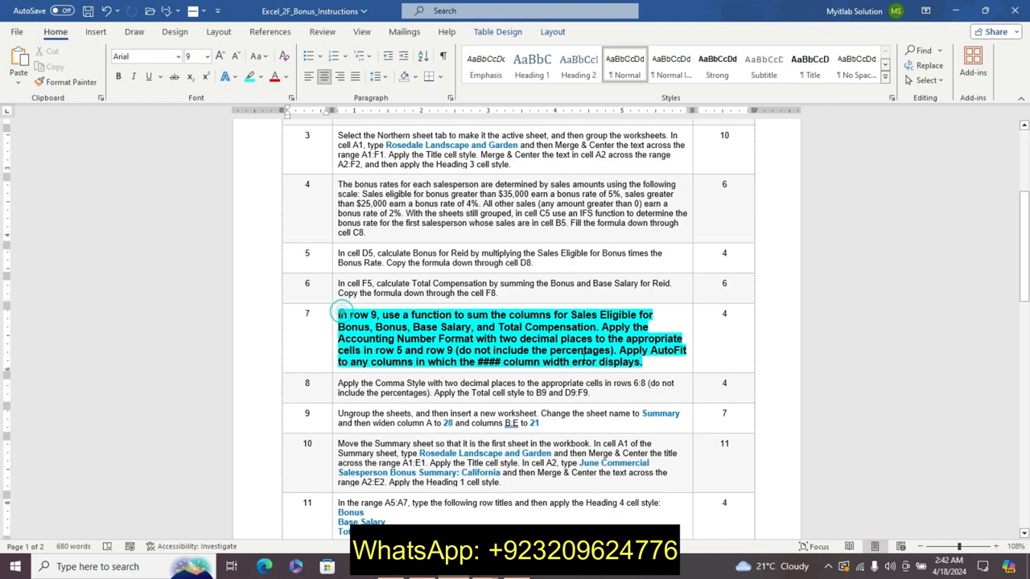
left_click(647, 366)
triple_click(648, 366)
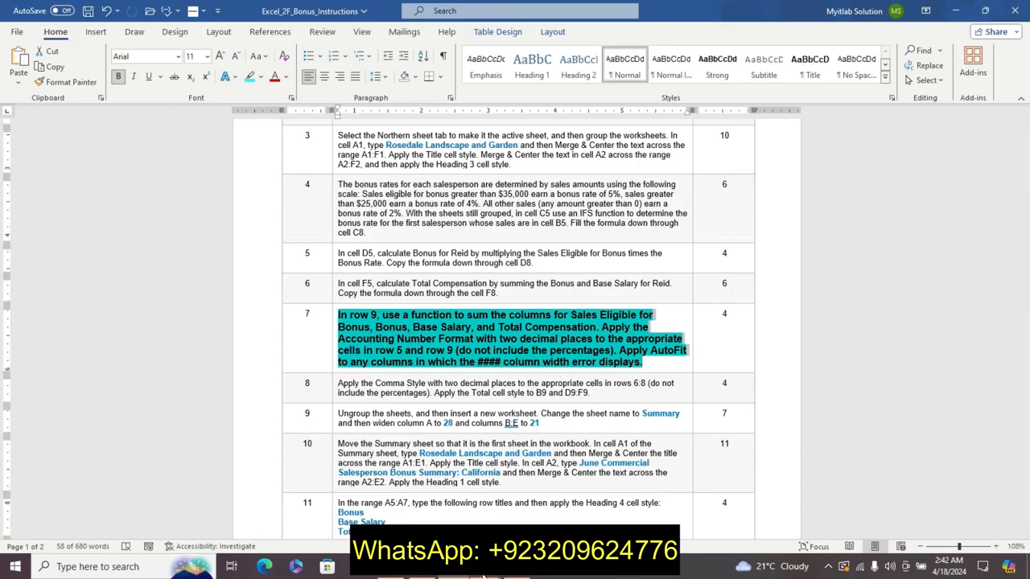
Step: Switch to the Excel bonus workbook and use AutoSum to total the columns in B9:F9 on the grouped sheets
left_click(519, 567)
left_click(519, 519)
left_click_drag(115, 278, 288, 281)
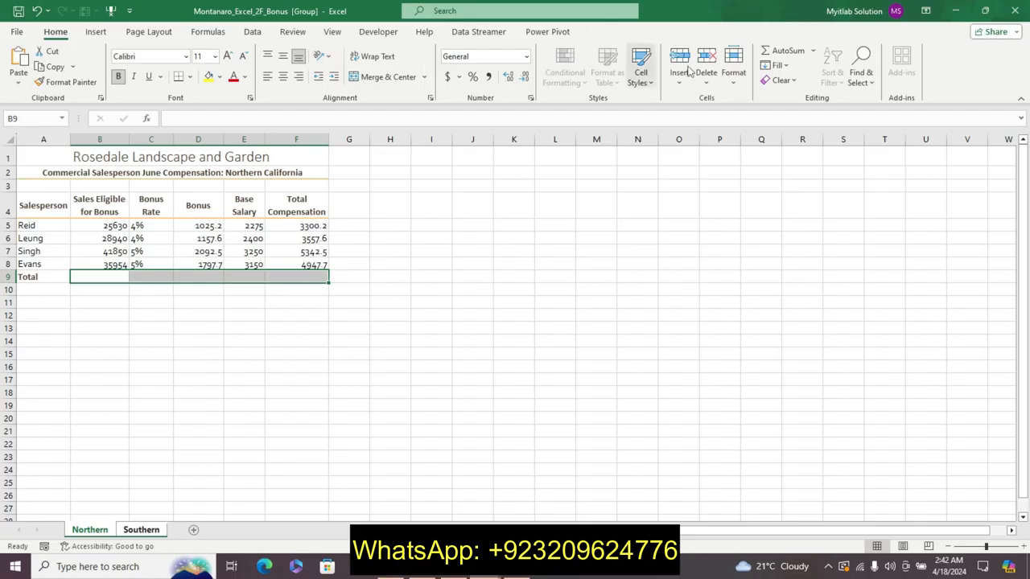
left_click(785, 49)
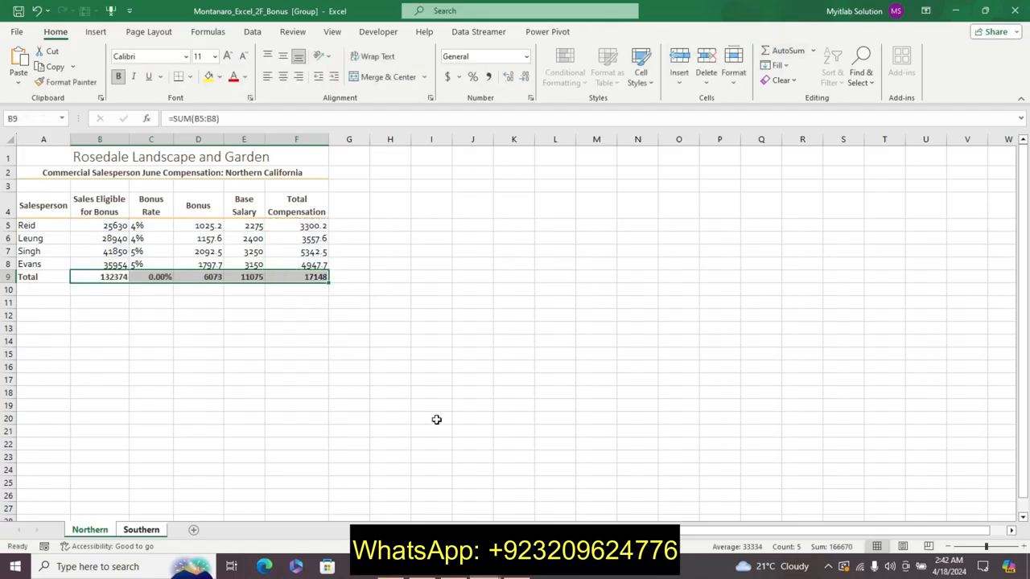
Step: Recheck step 7 in the Word instructions, and apply the Accounting Number Format to B9:F9 in the Excel workbook
left_click(455, 566)
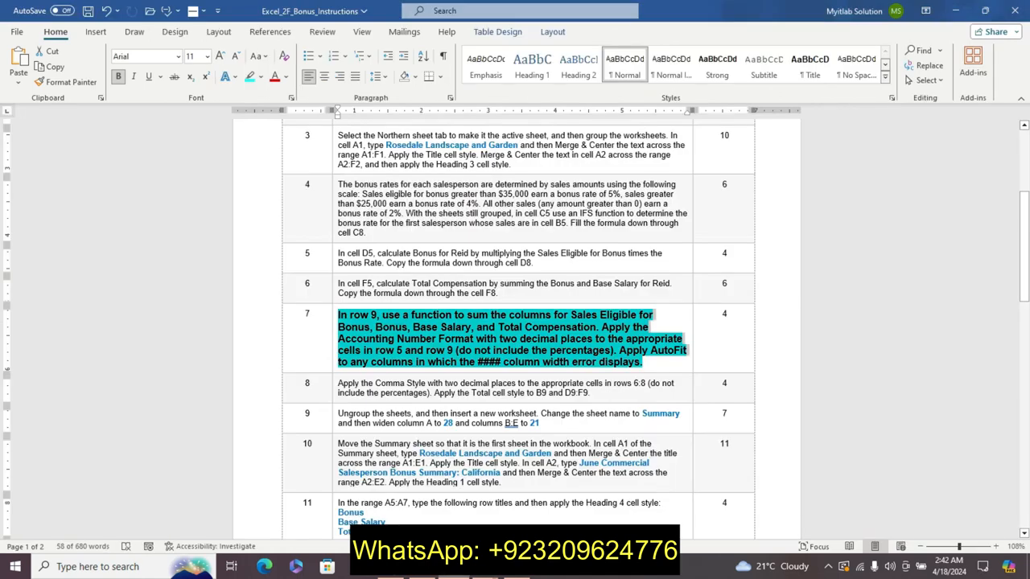
left_click(487, 566)
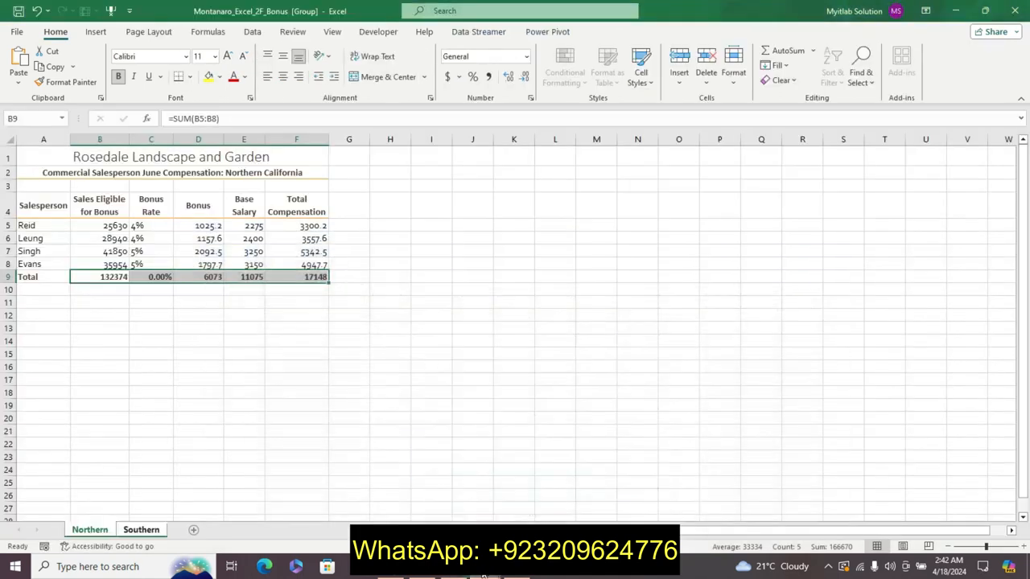
left_click(449, 77)
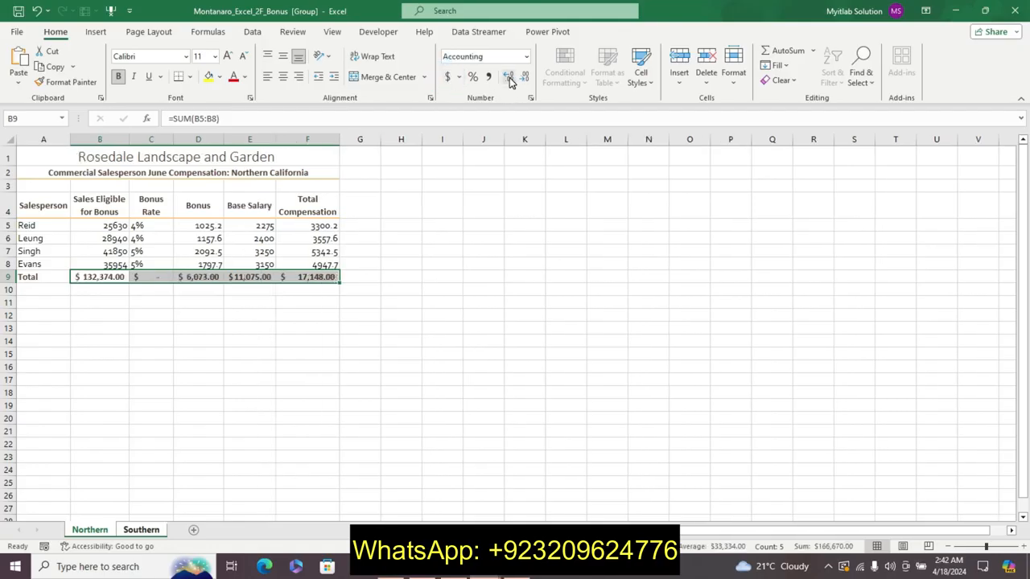
Step: Reread step 7 in the Word instructions, and AutoFit the widths of columns B through F in the Excel workbook
left_click(459, 573)
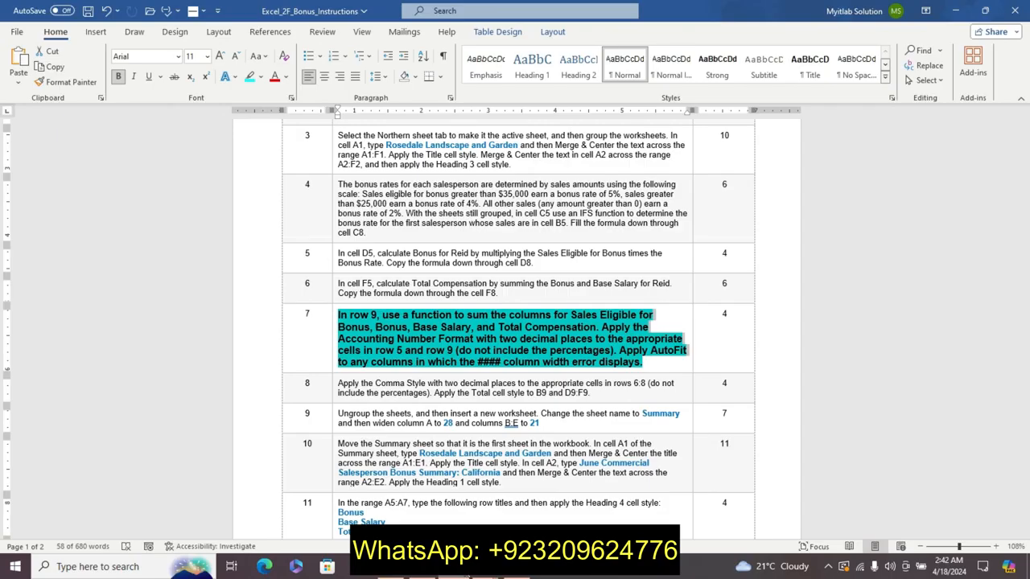
mouse_move(466, 575)
left_click(503, 519)
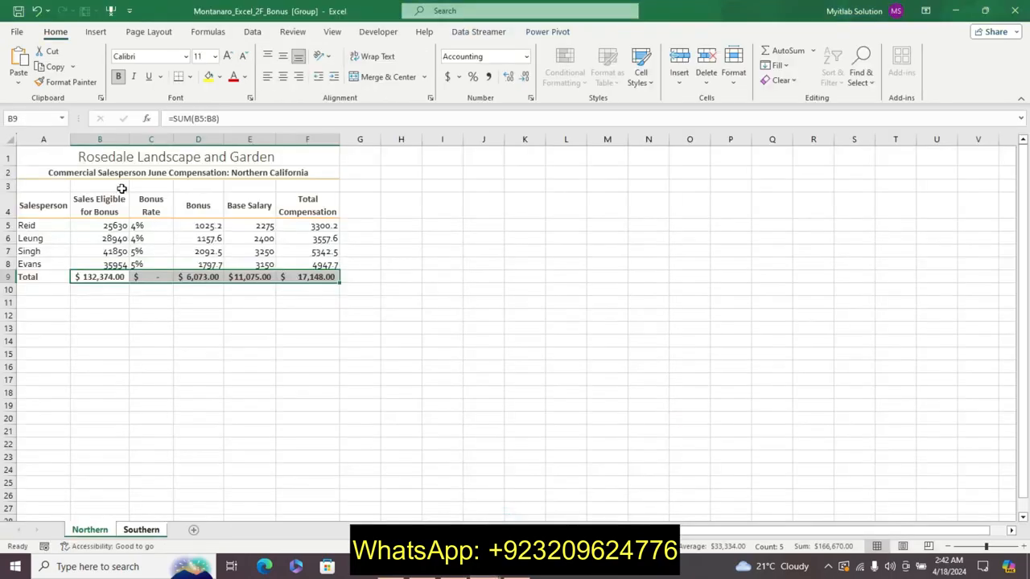
left_click(99, 140)
double_click(134, 139)
left_click(145, 139)
double_click(169, 139)
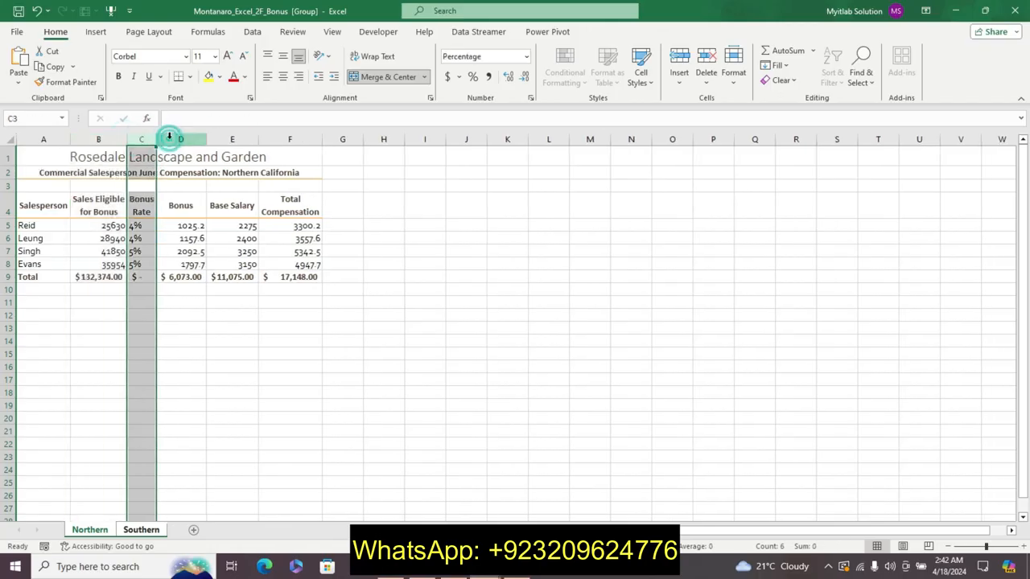
left_click(192, 140)
double_click(208, 140)
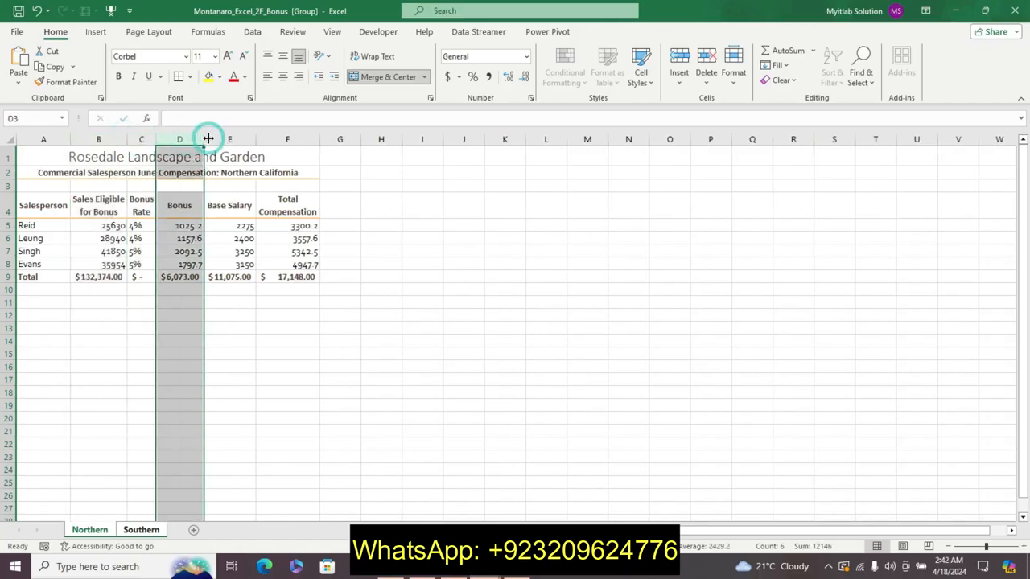
left_click(224, 139)
double_click(258, 138)
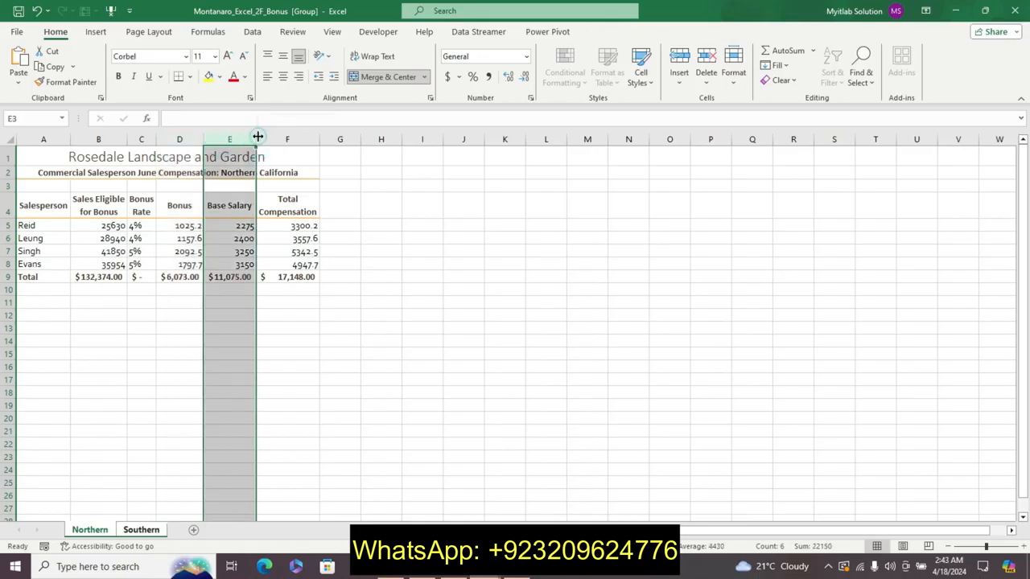
left_click(281, 139)
double_click(320, 139)
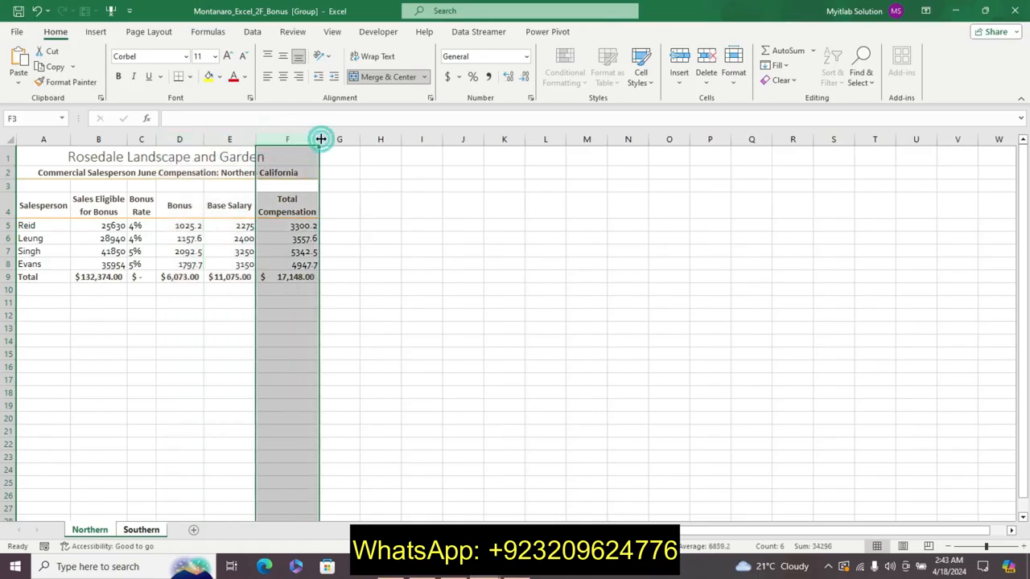
Step: Switch to the Word instructions and undo the emphasis formatting on step 7
left_click(464, 573)
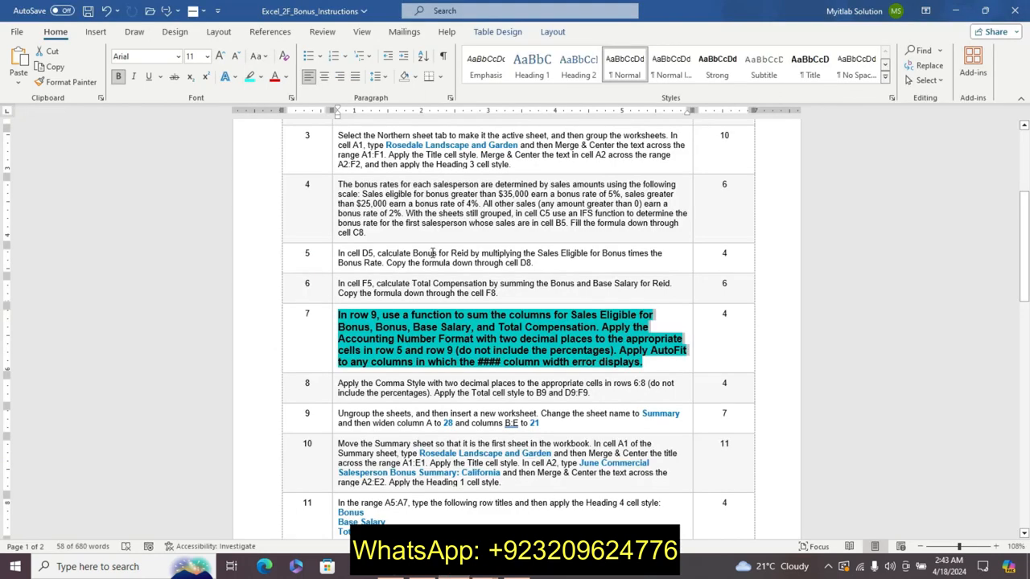
key("ctrl+z")
key("ctrl+z")
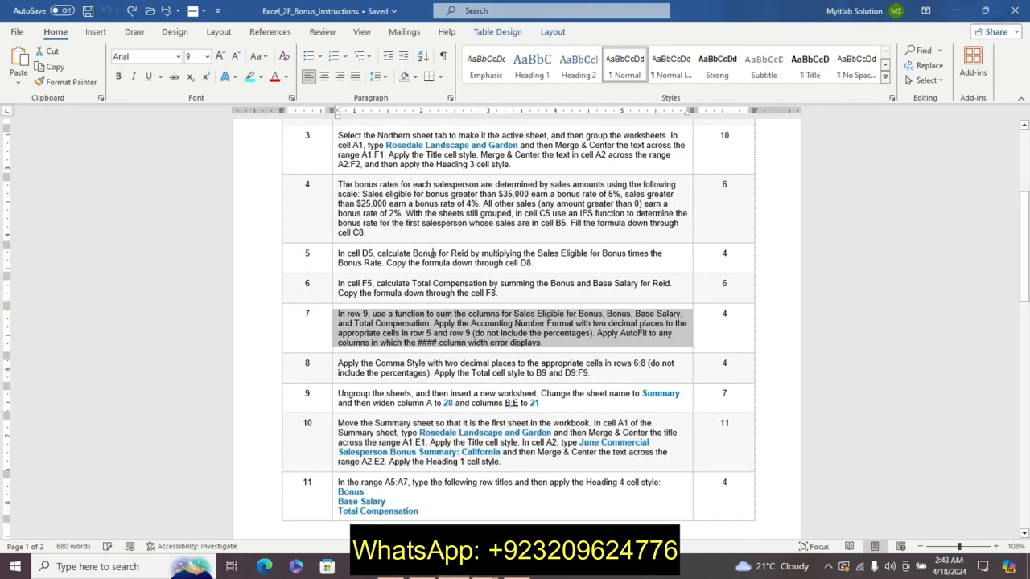
left_click(339, 373)
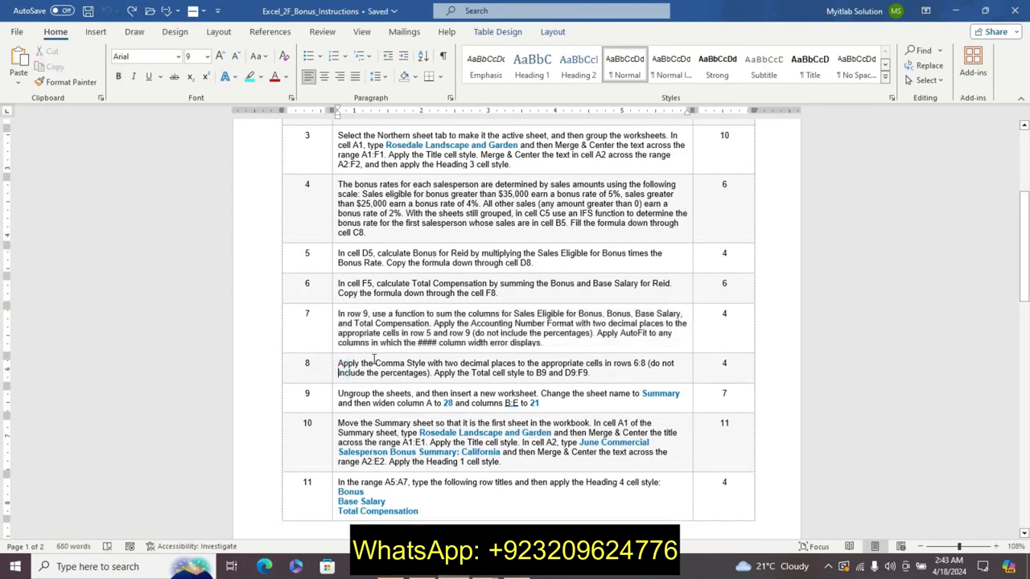
left_click(335, 368)
left_click(422, 328)
left_click(422, 327)
left_click(346, 346)
left_click(389, 347)
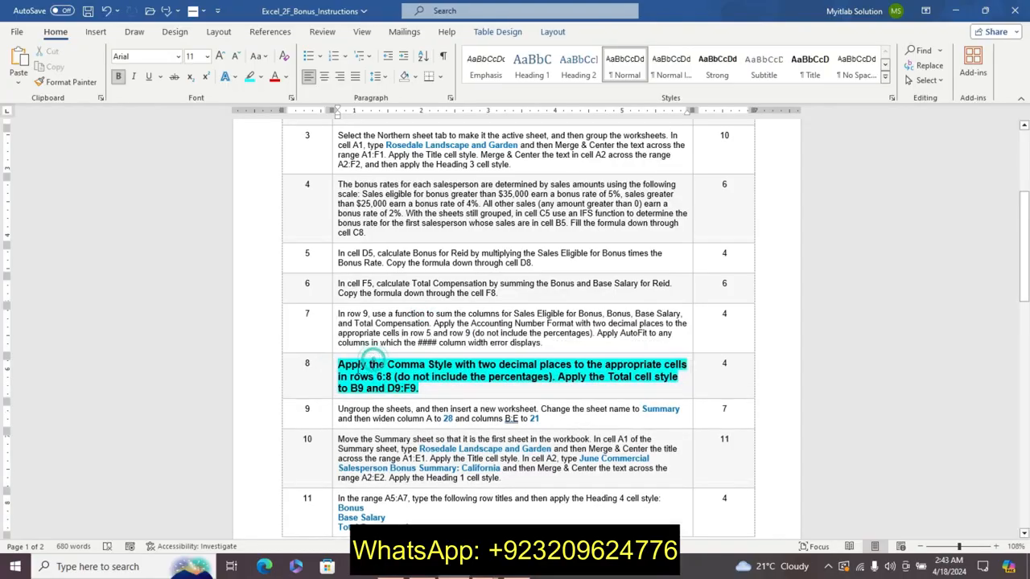
key("ctrl+z")
key("ctrl+z")
key("ctrl+z")
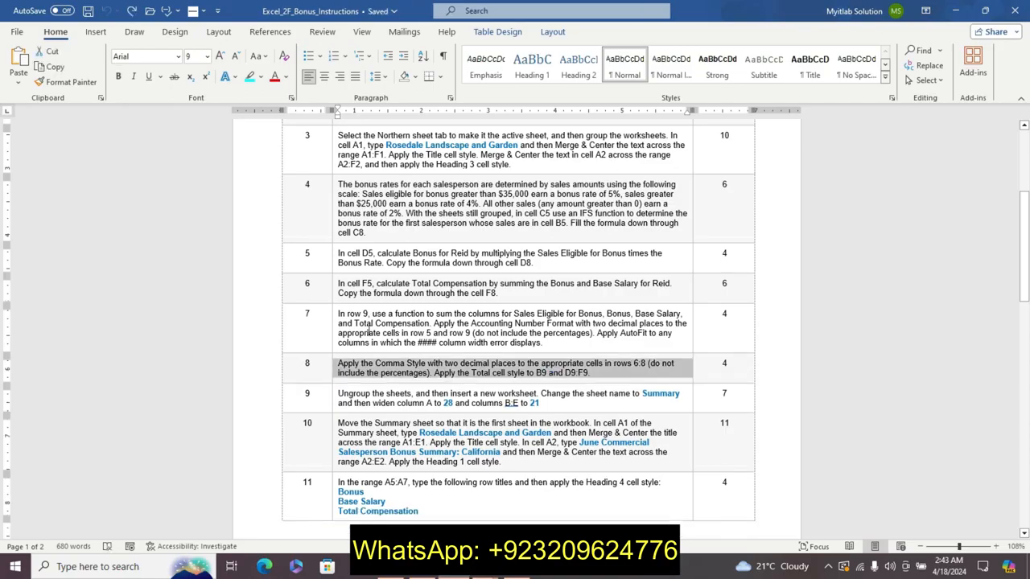
Step: Check which rows step 7 names, switch to the Excel workbook, and apply the Accounting Number Format to B5:F5
left_click_drag(381, 332, 468, 333)
left_click(486, 566)
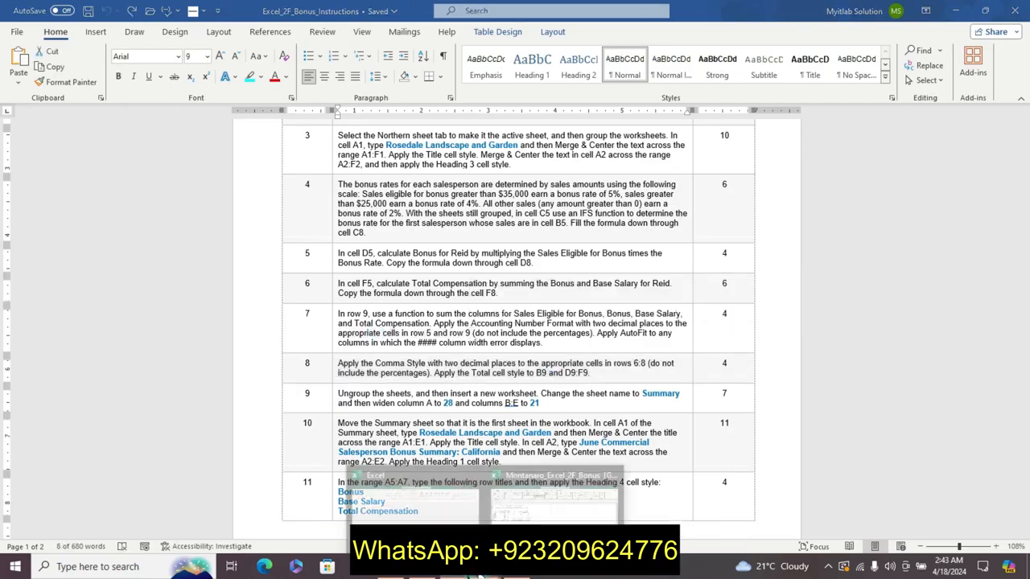
left_click(553, 495)
left_click_drag(101, 222, 354, 225)
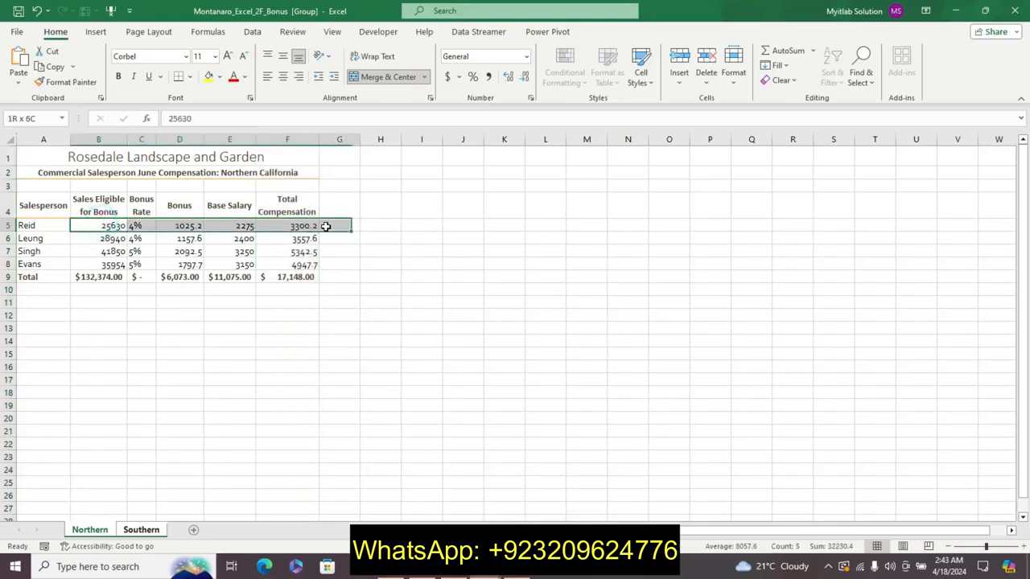
left_click_drag(115, 226, 284, 225)
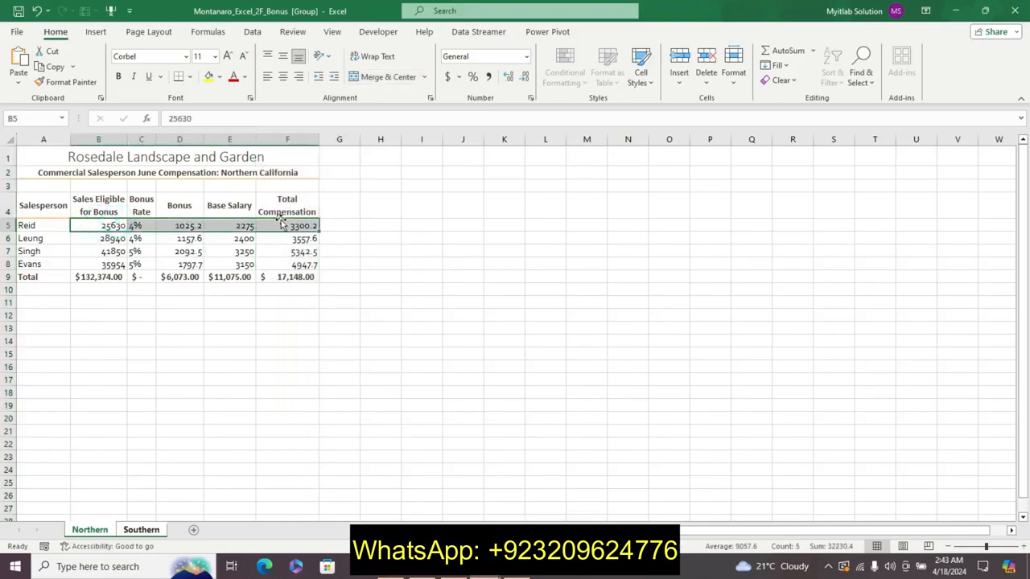
left_click(447, 77)
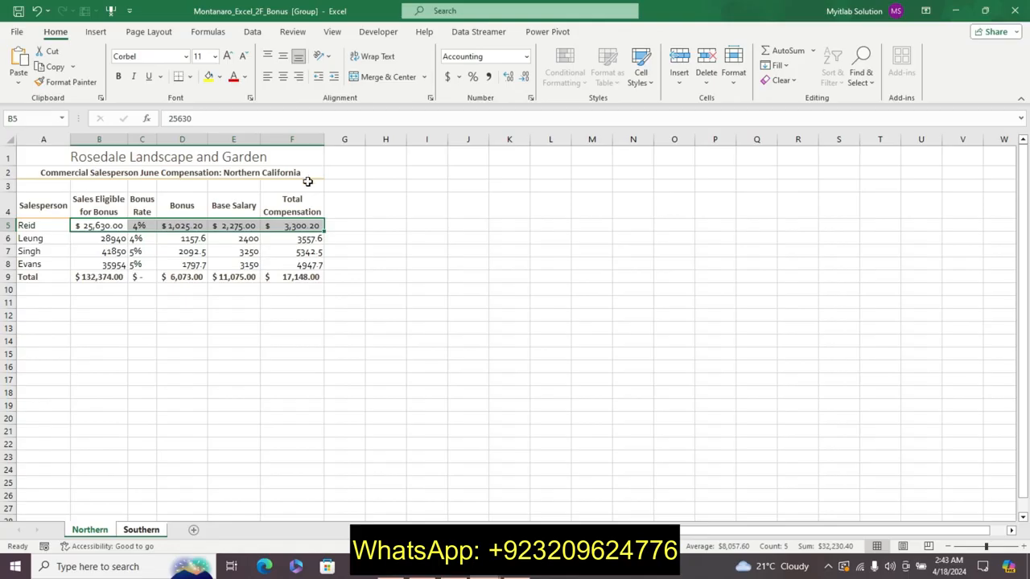
Step: Switch to the Word instructions and format the step 8 text as 11 pt bold with a turquoise highlight
key("alt+Tab")
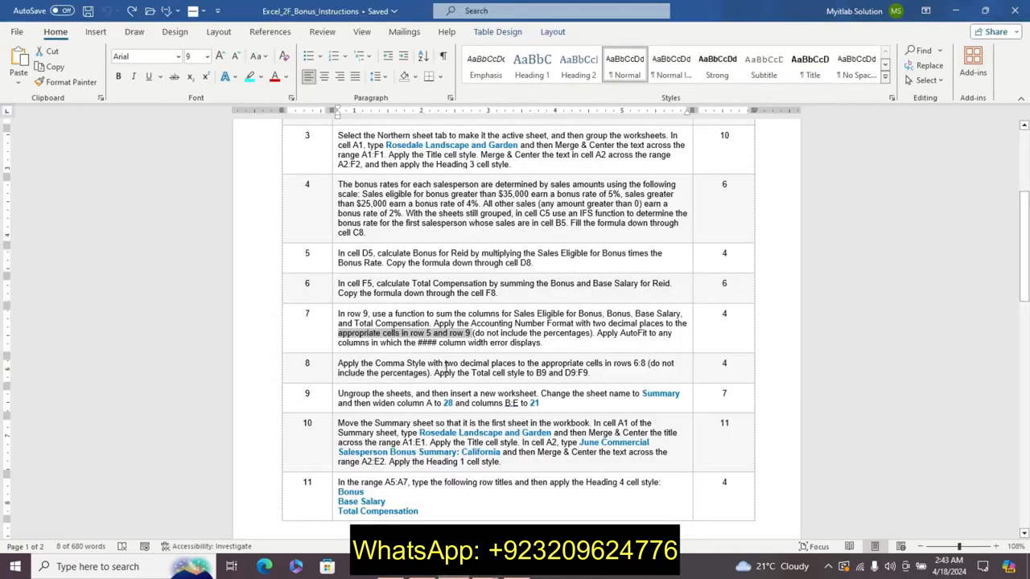
left_click(332, 369)
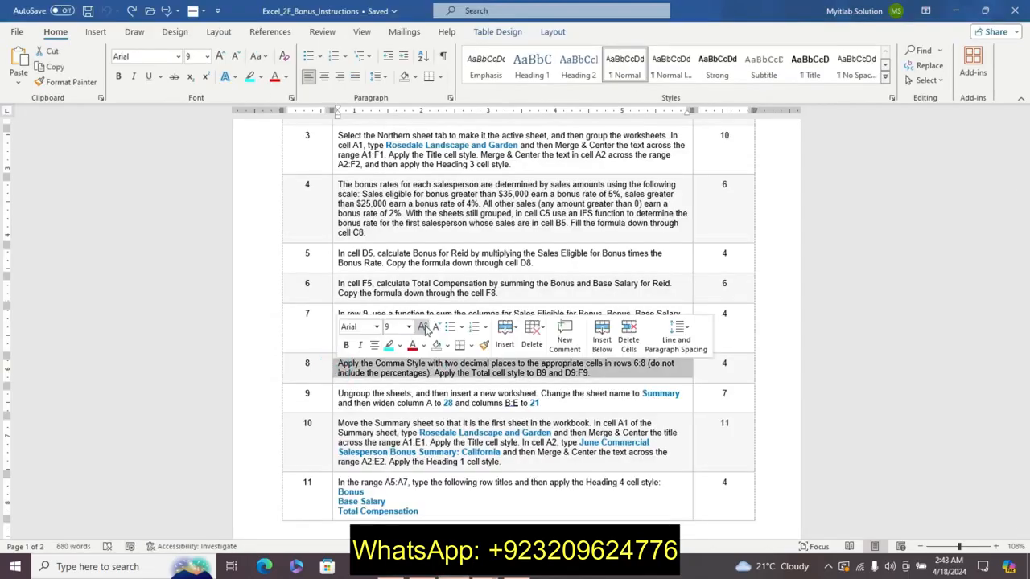
left_click(422, 327)
left_click(346, 344)
left_click(389, 345)
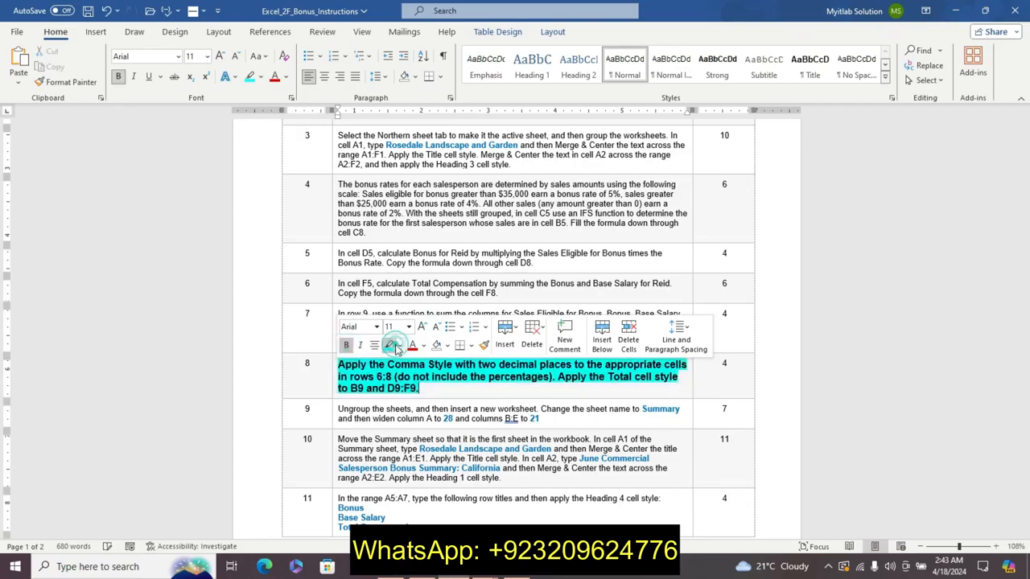
left_click(342, 364)
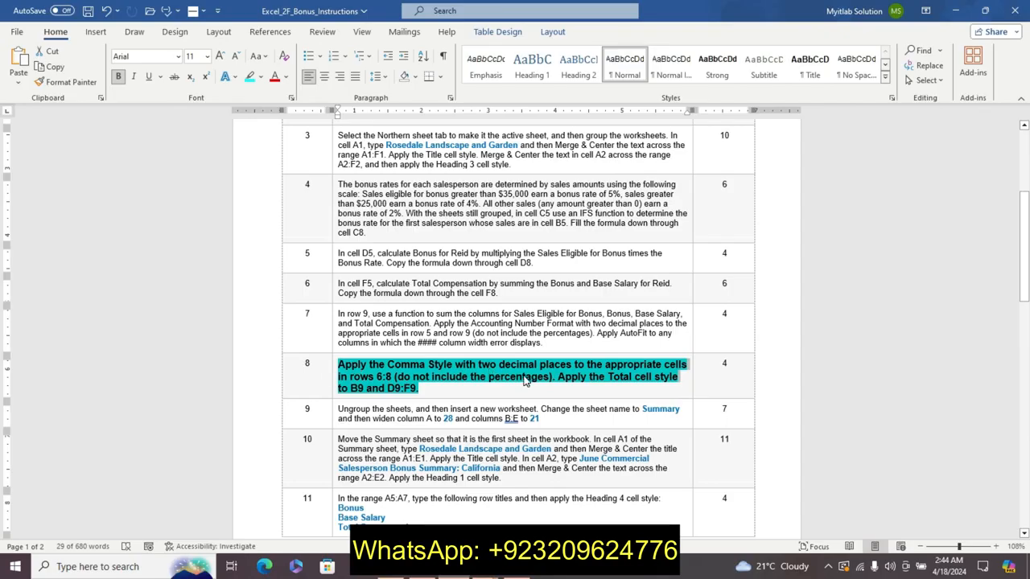
Step: Switch to the Excel bonus workbook and apply the Comma Style to B6:F8 on the grouped sheets
mouse_move(478, 577)
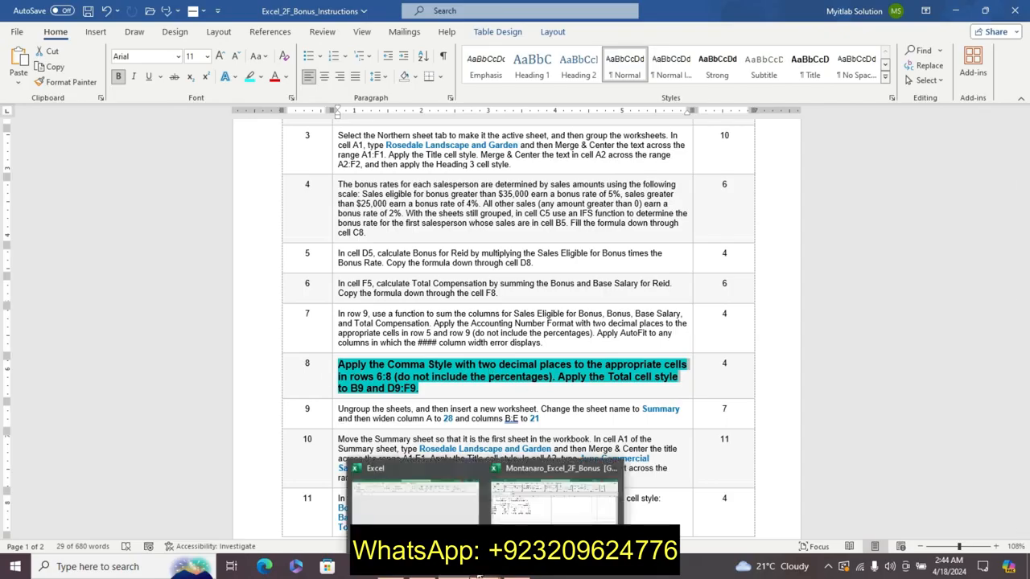
left_click(554, 495)
left_click_drag(94, 239, 297, 264)
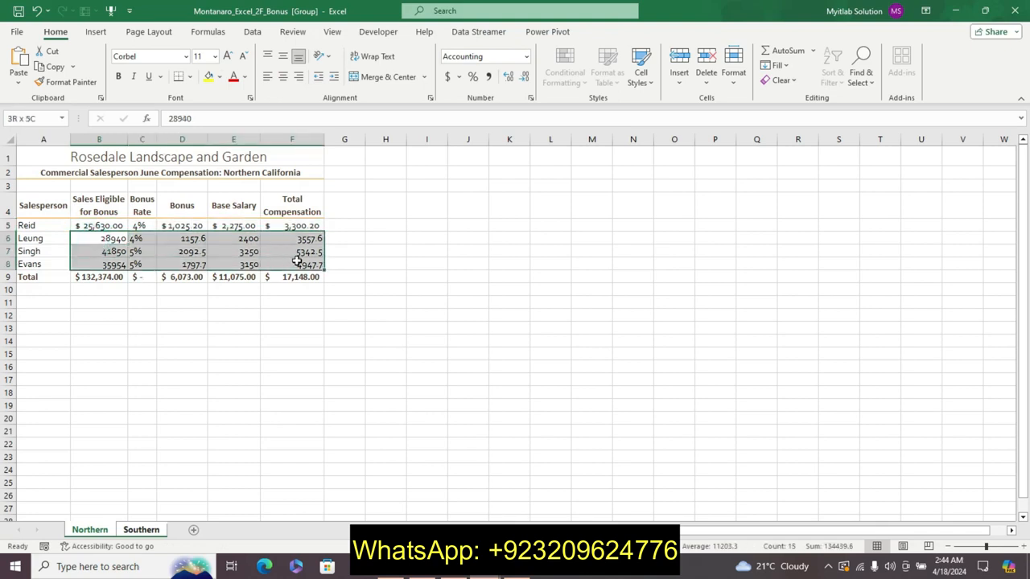
left_click(489, 77)
Step: Reread step 8 in the Word instructions, and inspect the bonus rate formula in C5 of the Excel workbook
left_click(449, 575)
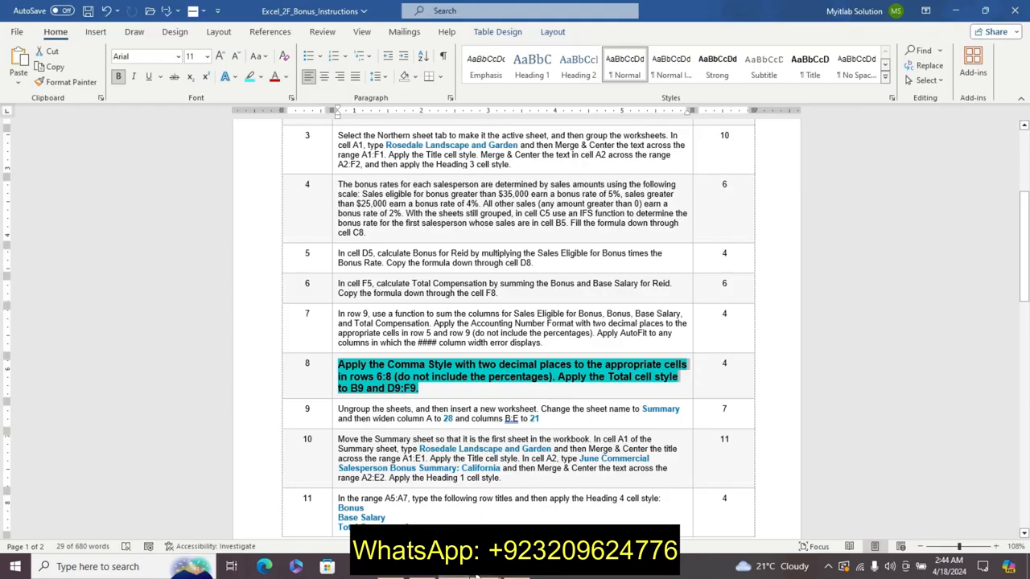
mouse_move(478, 576)
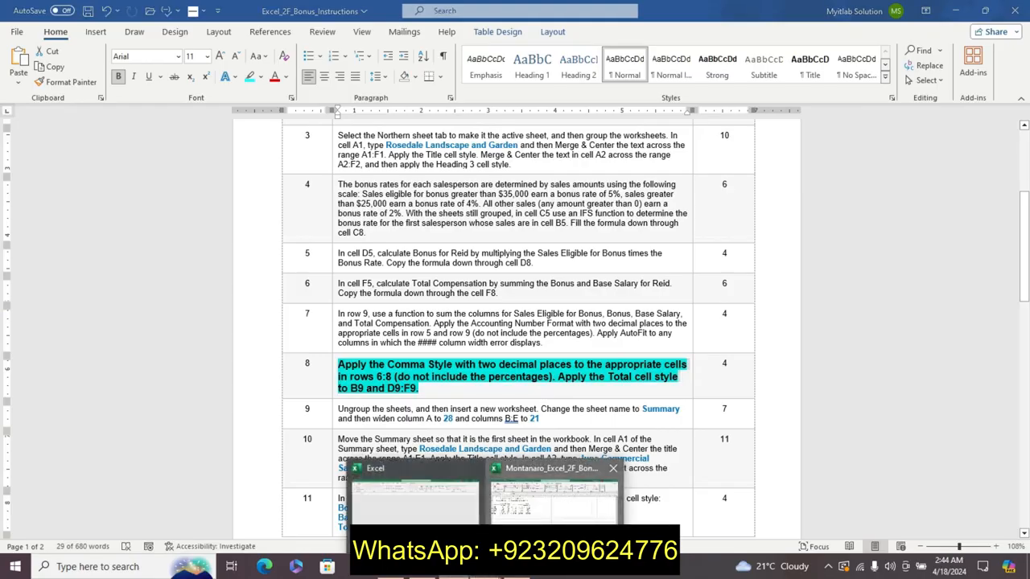
left_click(555, 499)
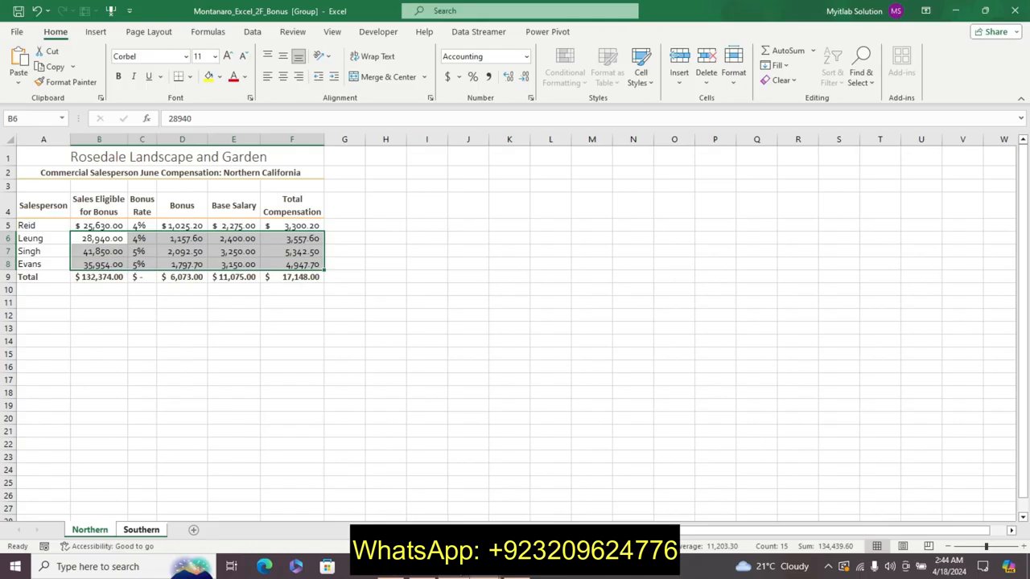
mouse_move(453, 573)
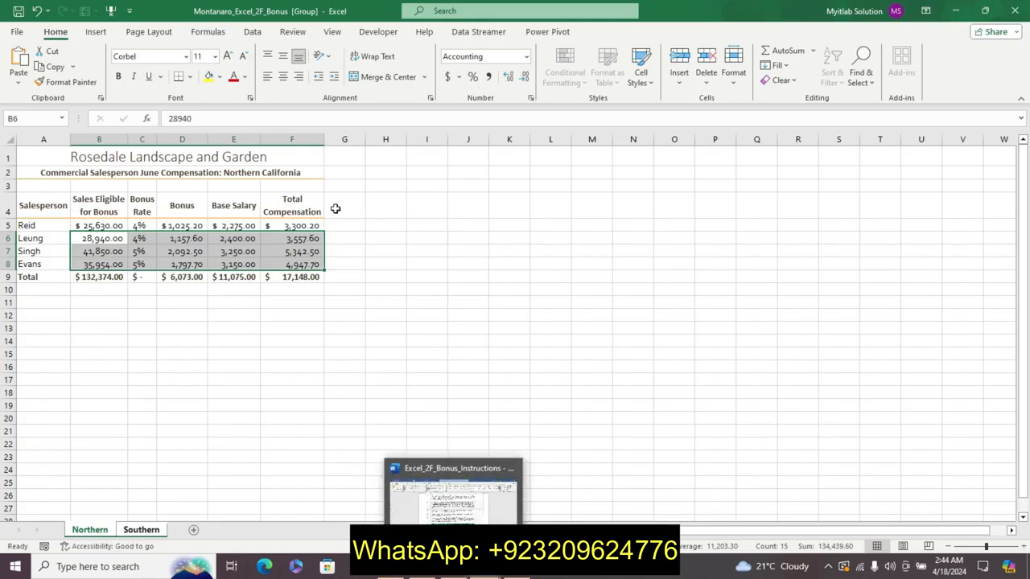
left_click(141, 227)
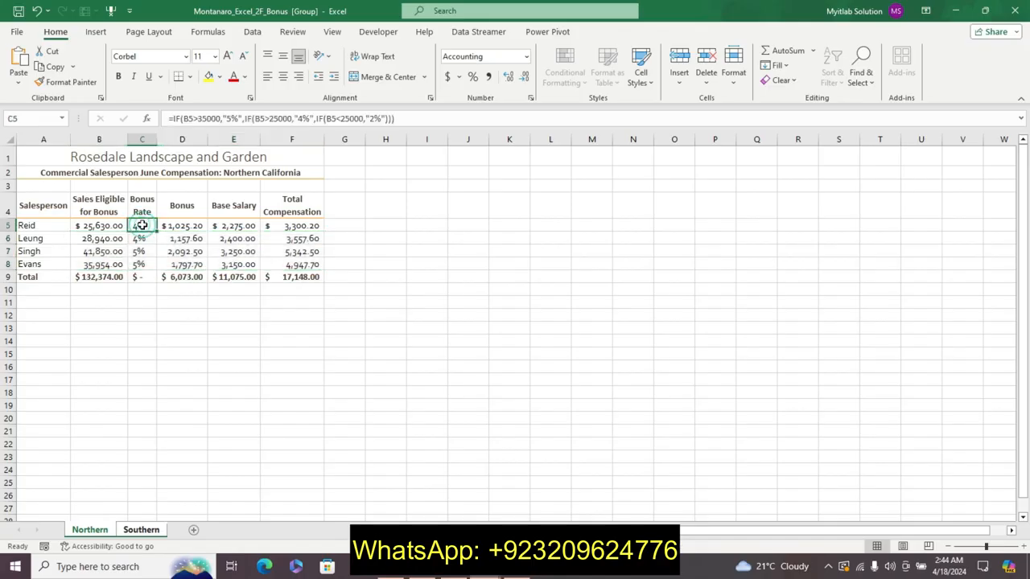
Step: Apply the Accounting Number Format to the bonus rate in C5 on the grouped sheets and change its number of decimal places
left_click(447, 76)
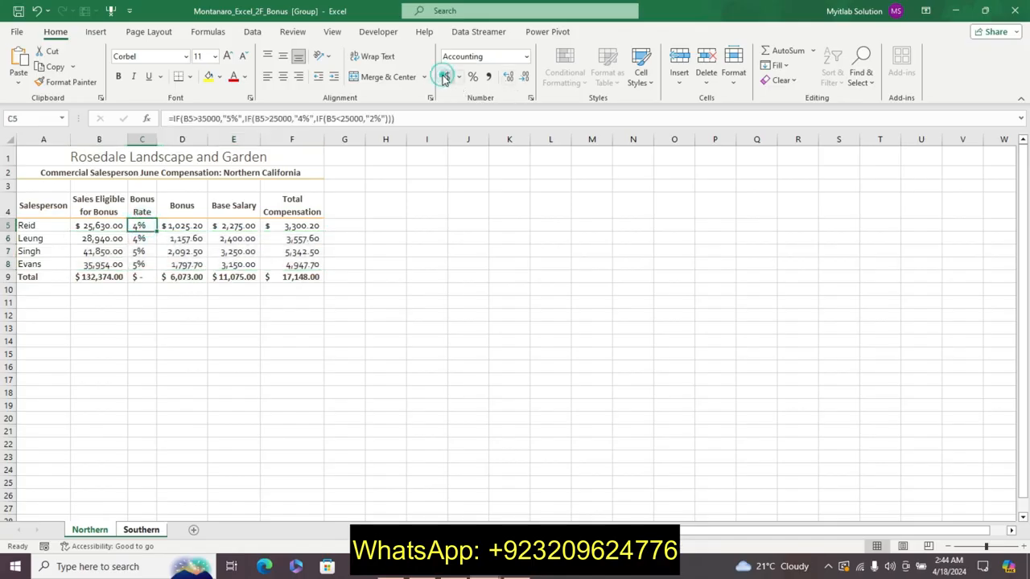
left_click(447, 75)
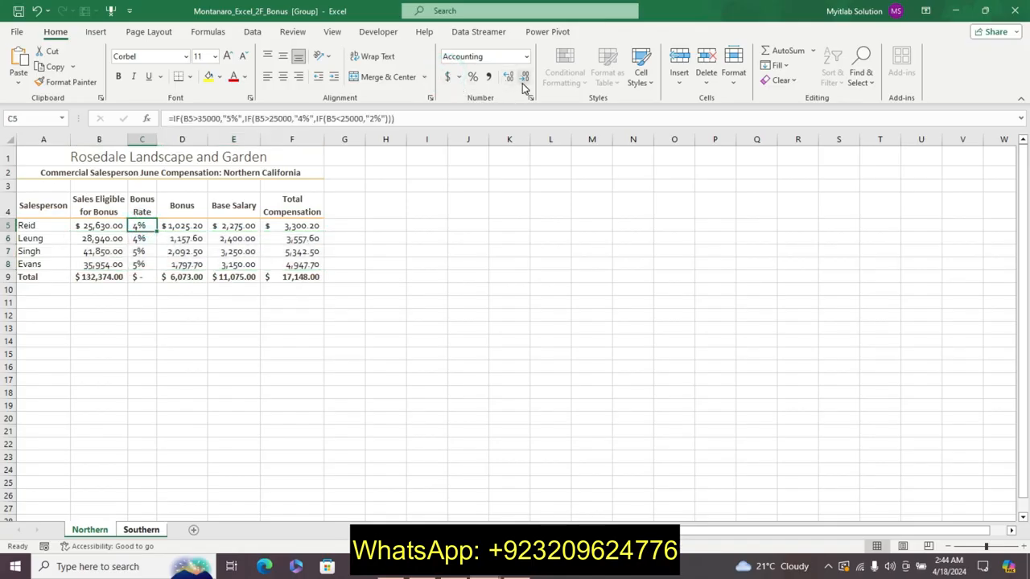
left_click(513, 79)
Step: Select B6:F8, and switch to the Word instructions to check which cells step 8 assigns the Total cell style
left_click_drag(99, 239, 304, 266)
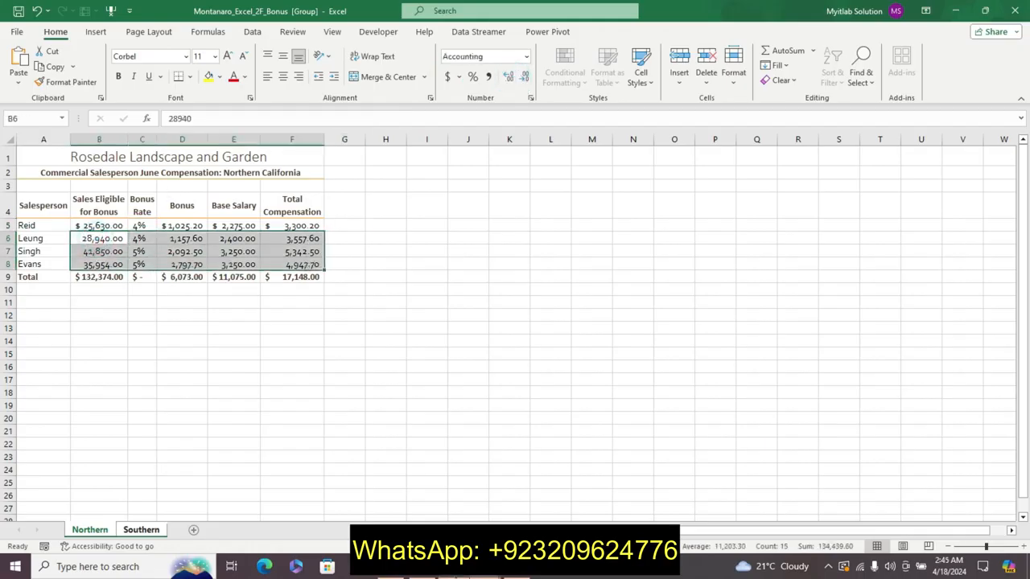
left_click(454, 567)
left_click(558, 383)
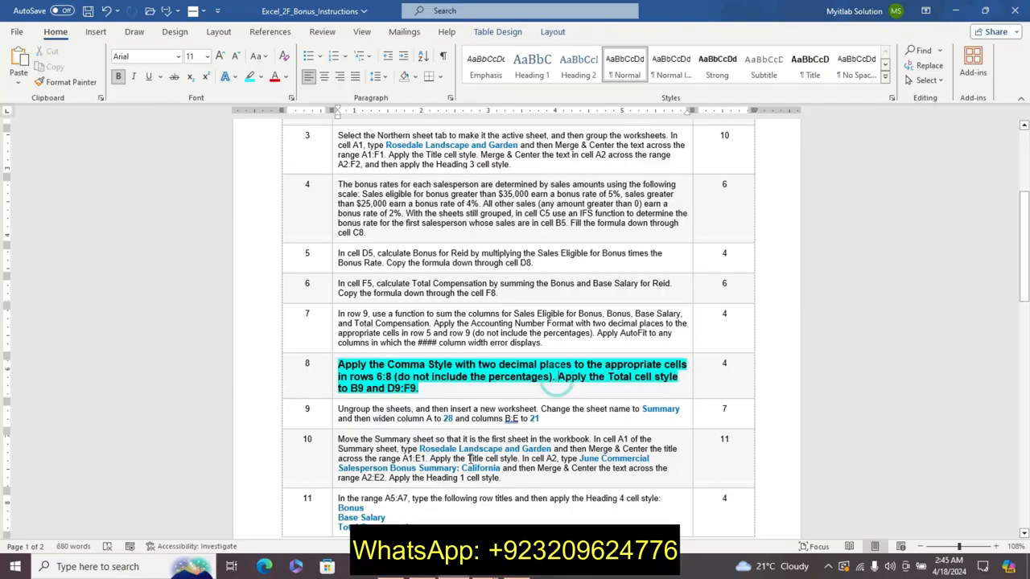
Step: Switch to the Excel bonus workbook and apply the Total cell style to B9 and D9:F9 on the grouped sheets
mouse_move(455, 566)
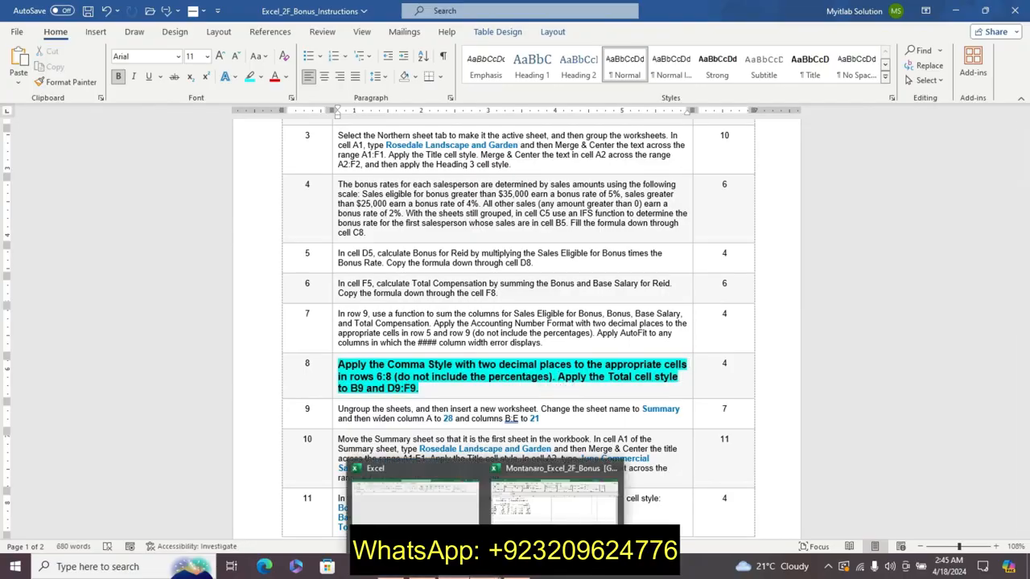
left_click(556, 491)
left_click(107, 276)
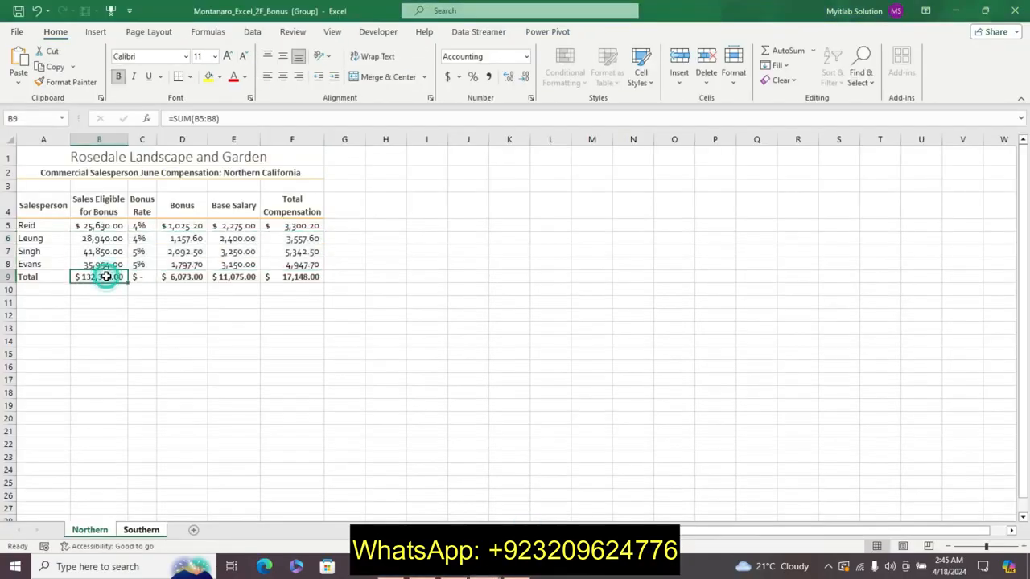
left_click(643, 84)
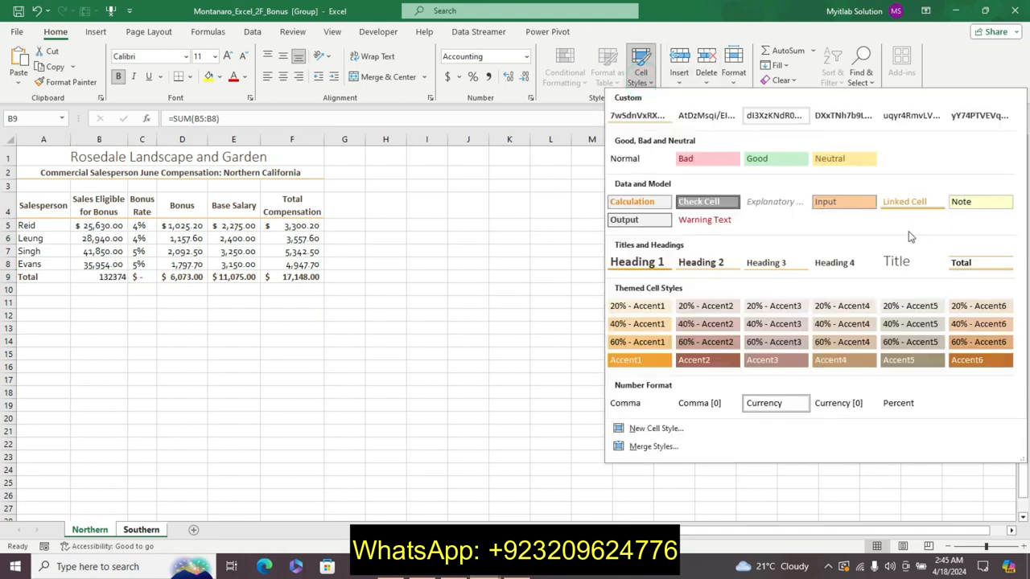
left_click(974, 258)
left_click_drag(168, 283, 313, 280)
left_click(643, 76)
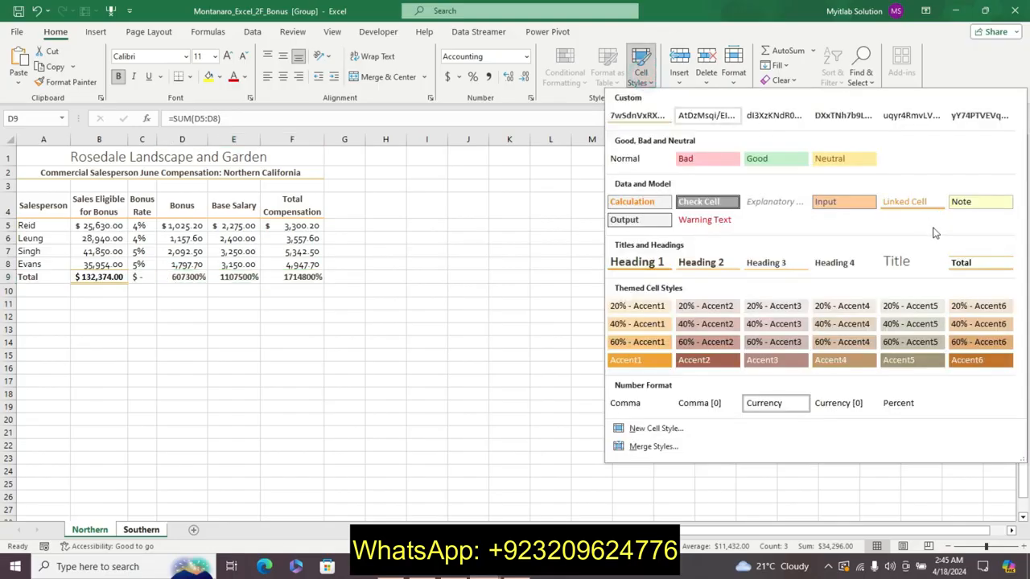
left_click(969, 267)
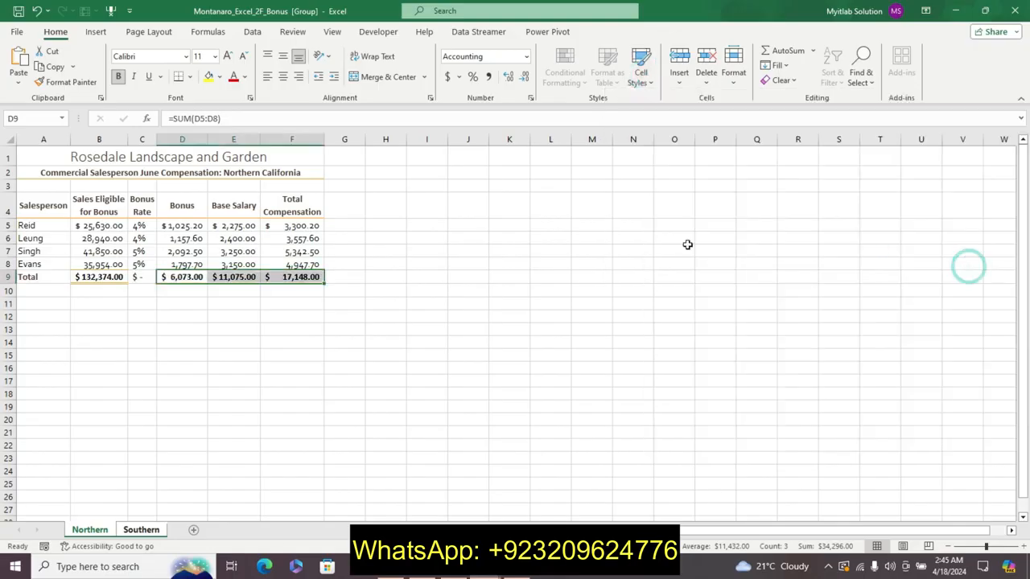
left_click(526, 300)
Step: Switch to the Word instructions and undo the enlarged, bold and highlighted formatting of the step 8 text
left_click(483, 567)
left_click(491, 419)
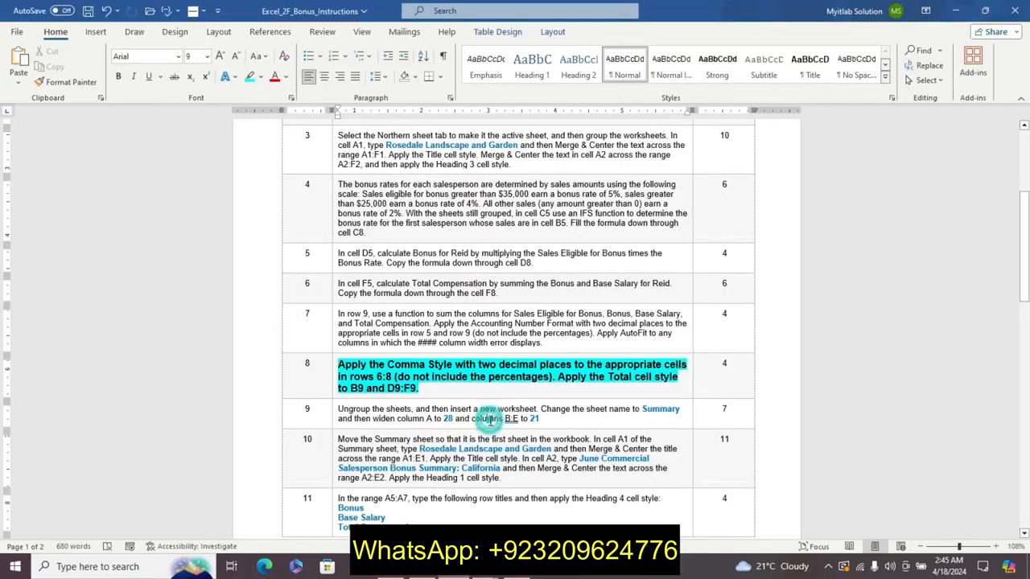
key("ctrl+z")
key("ctrl+z")
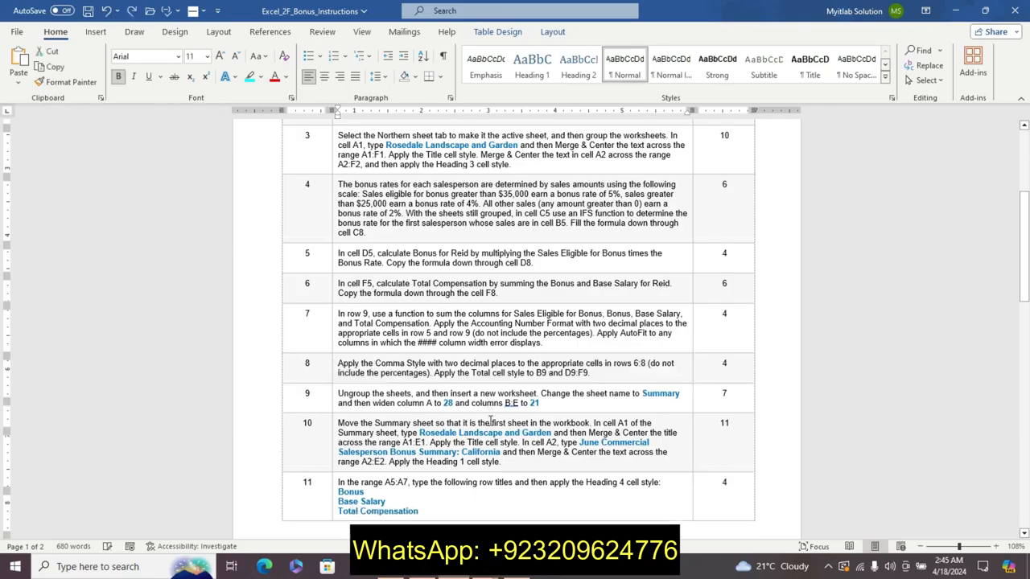
type("z")
key("ctrl+z")
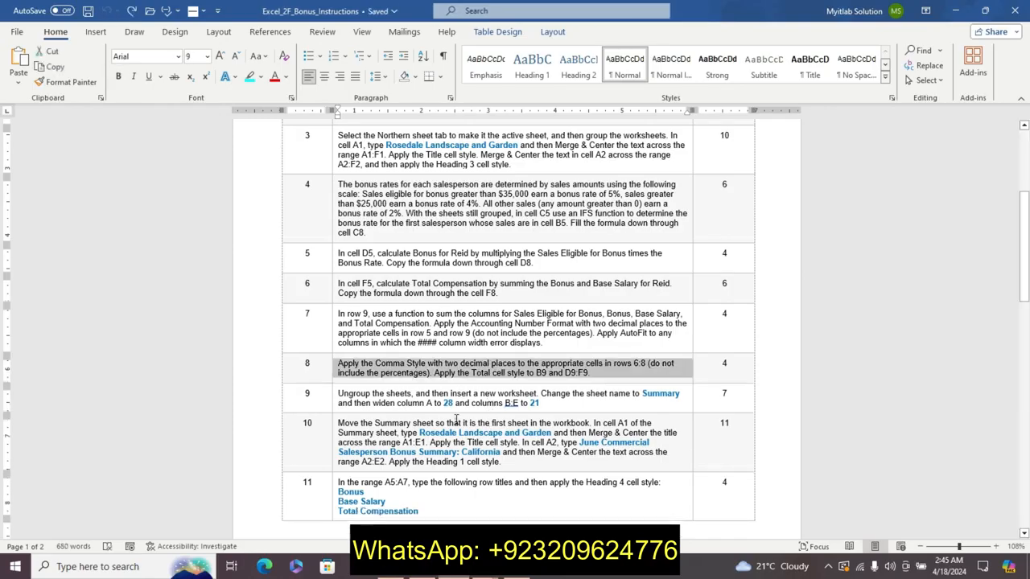
left_click(455, 420)
Step: Look over the remaining steps and the beginning of the Word instructions, and switch back to the Excel bonus workbook
left_click(1021, 332)
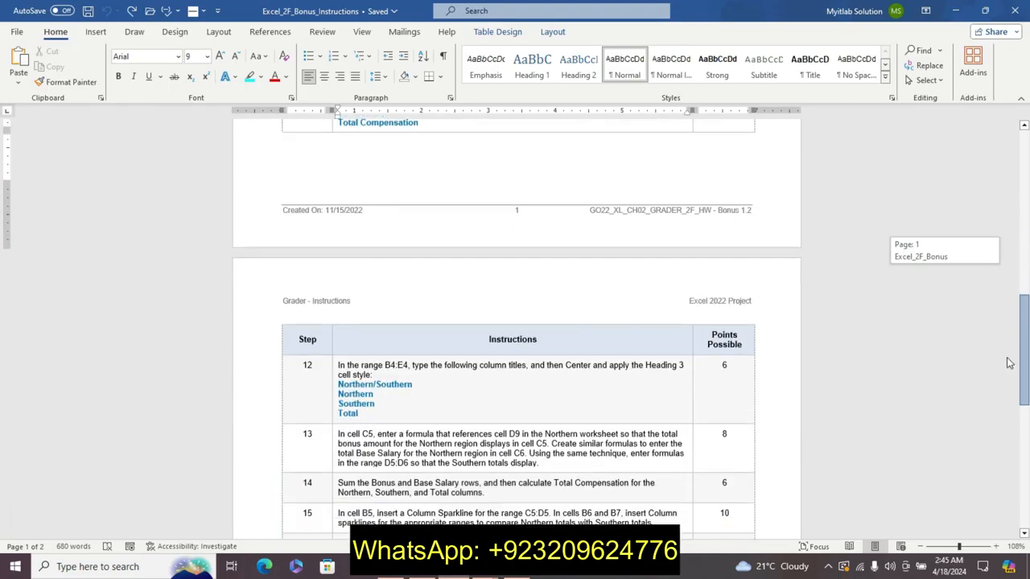
left_click_drag(1004, 296, 1021, 133)
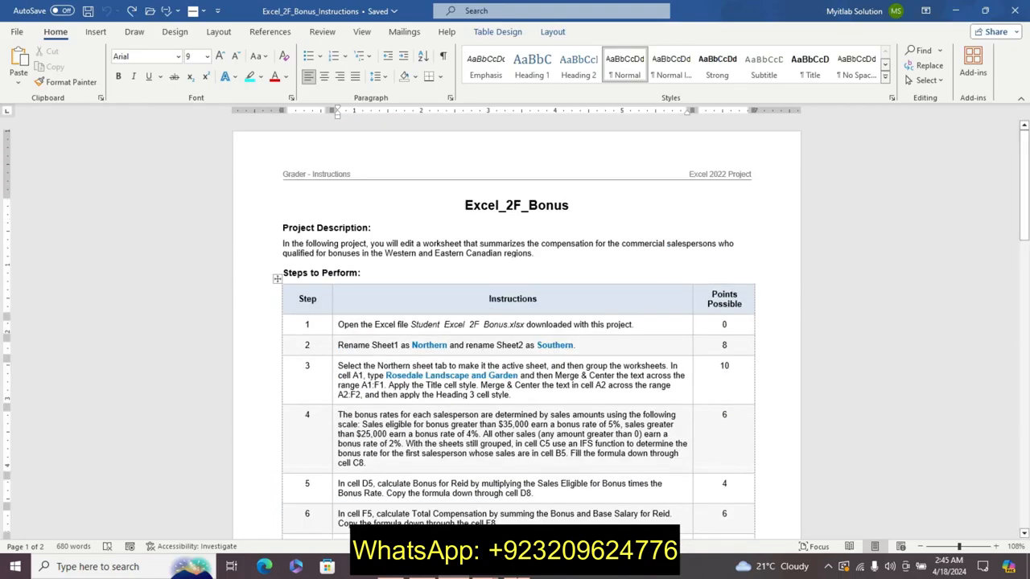
mouse_move(485, 566)
left_click(550, 505)
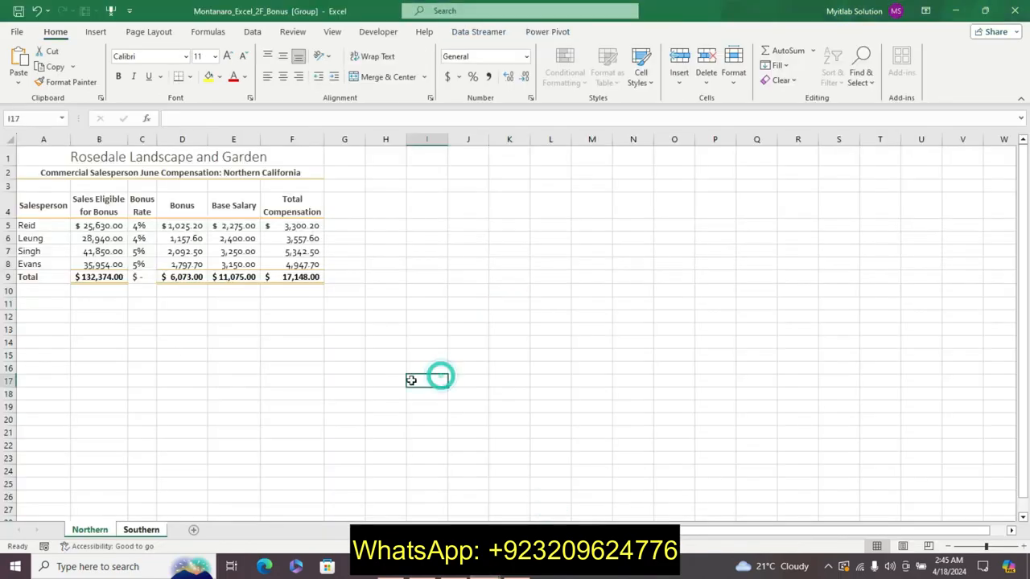
left_click(258, 444)
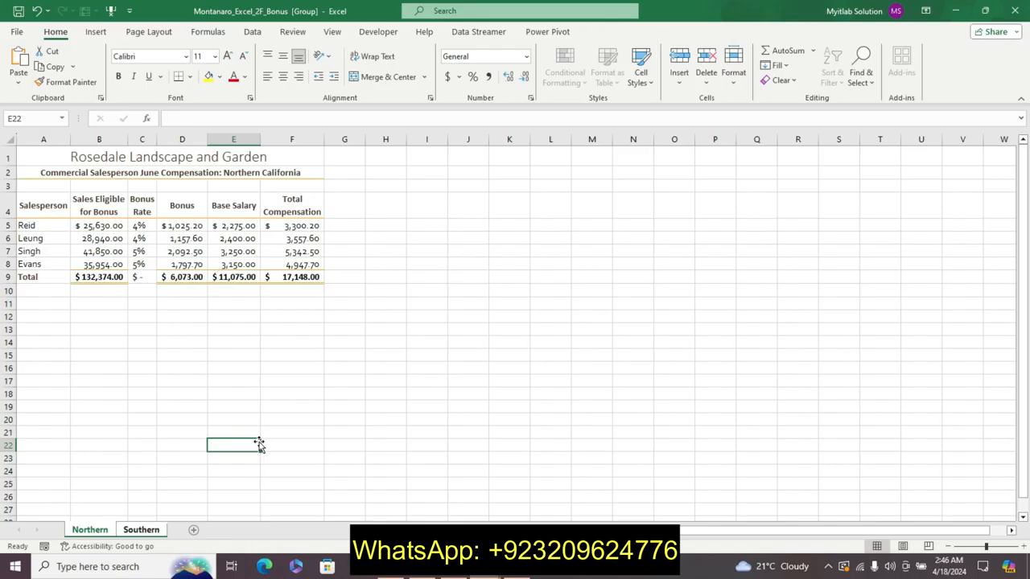
left_click(333, 396)
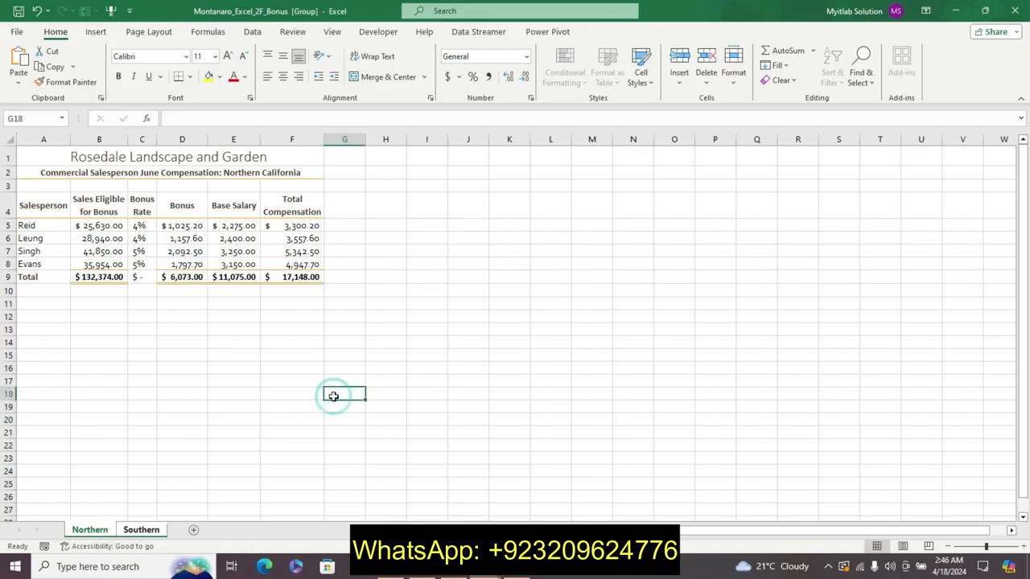
left_click_drag(333, 396, 325, 315)
left_click(333, 454)
left_click_drag(331, 425, 329, 378)
scroll(1020, 363, "up", 1)
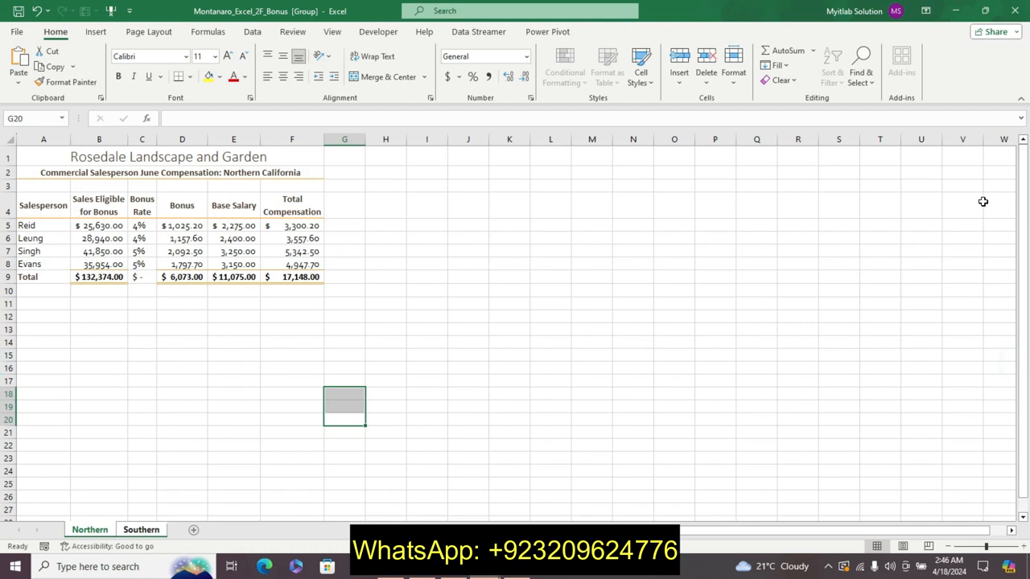
left_click_drag(980, 201, 701, 242)
left_click(507, 290)
left_click(469, 200)
left_click(502, 313)
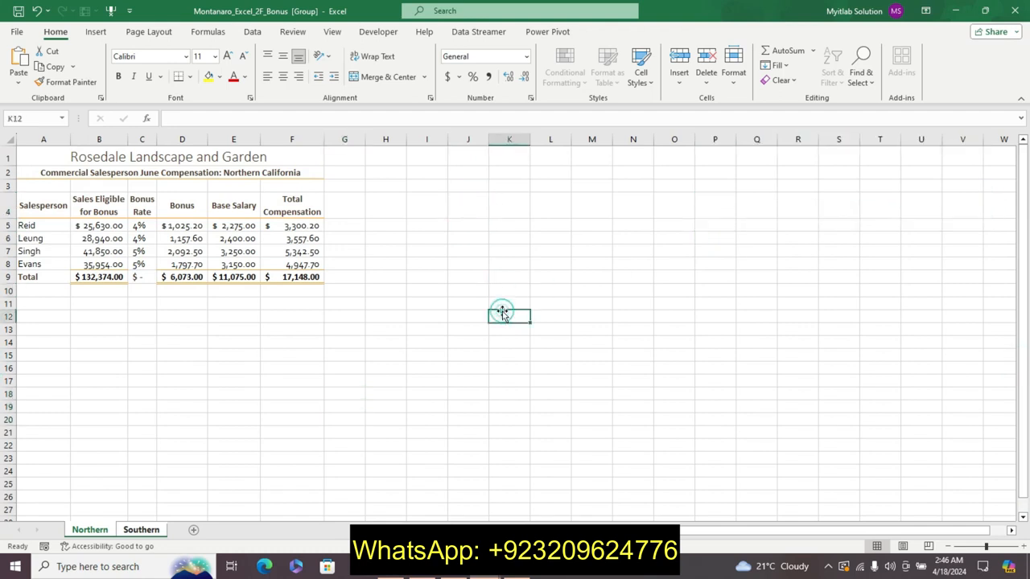
left_click_drag(417, 207, 491, 265)
left_click(448, 228)
left_click(431, 205)
left_click(462, 247)
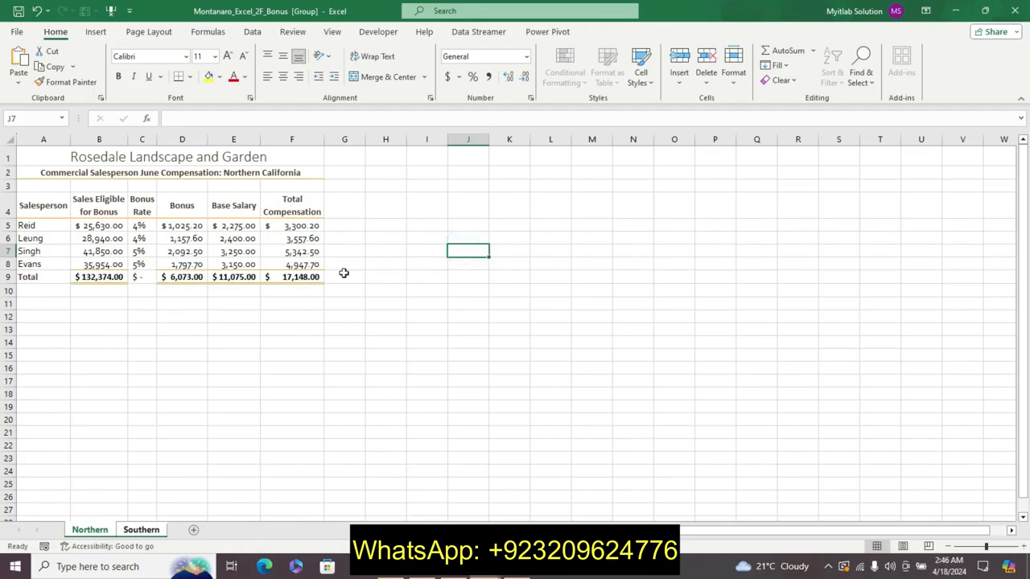
Step: Inspect the values and formulas of the first salesperson's row in B5:F5 on the Northern sheet
left_click(239, 245)
left_click(155, 238)
left_click(112, 226)
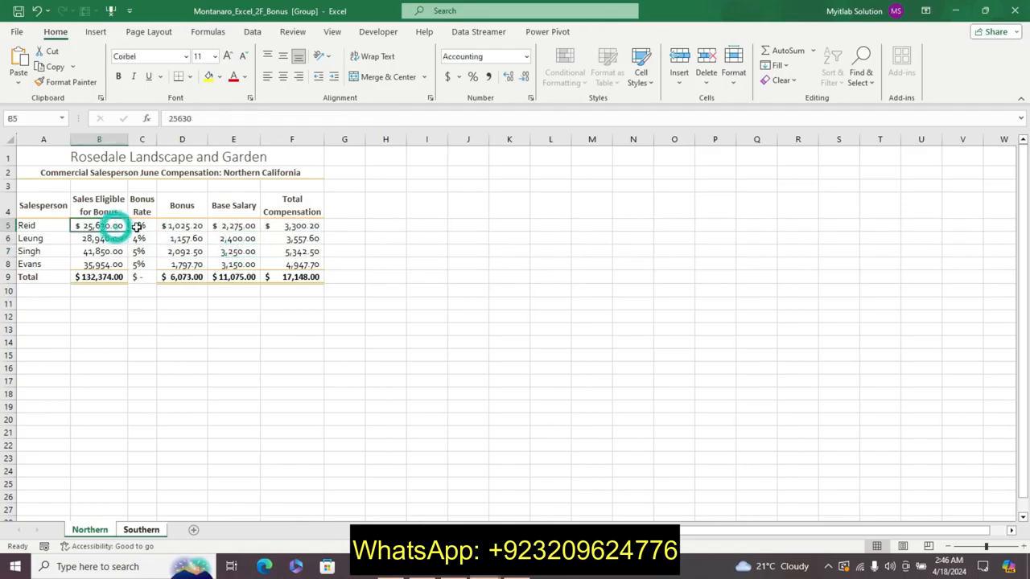
left_click(161, 227)
left_click(139, 225)
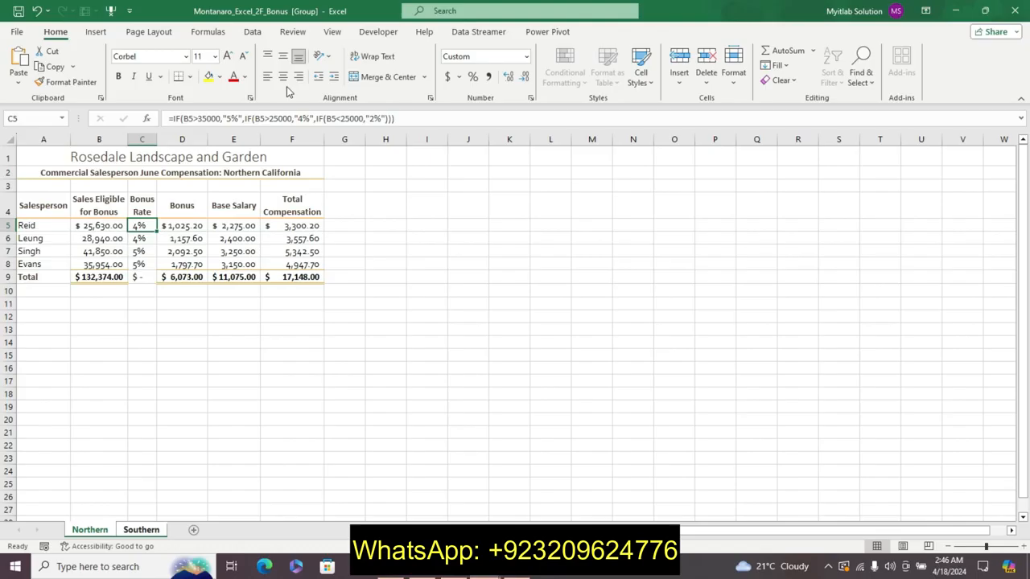
left_click(199, 225)
left_click(215, 225)
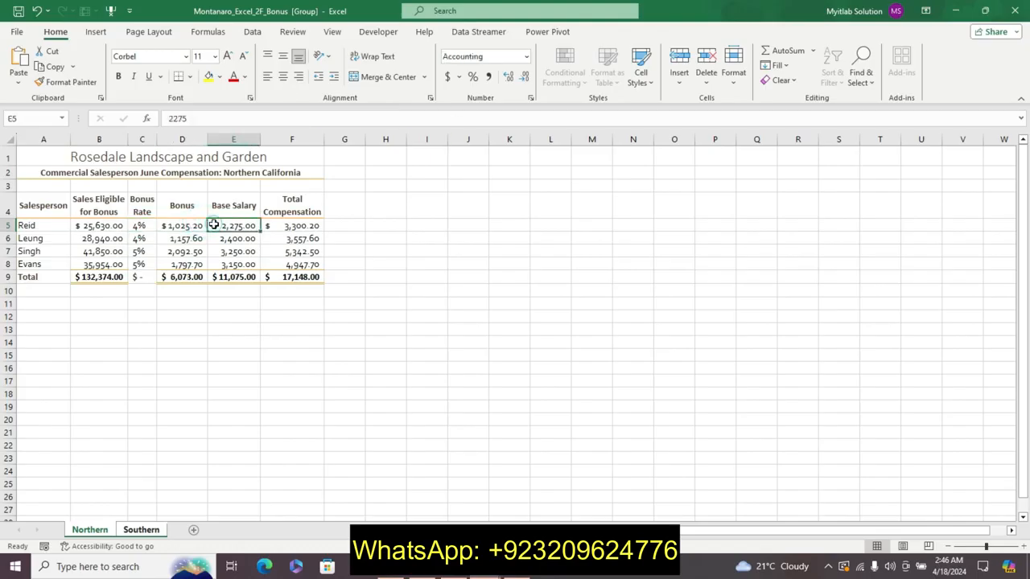
left_click(272, 226)
right_click(303, 264)
left_click(305, 306)
left_click(460, 166)
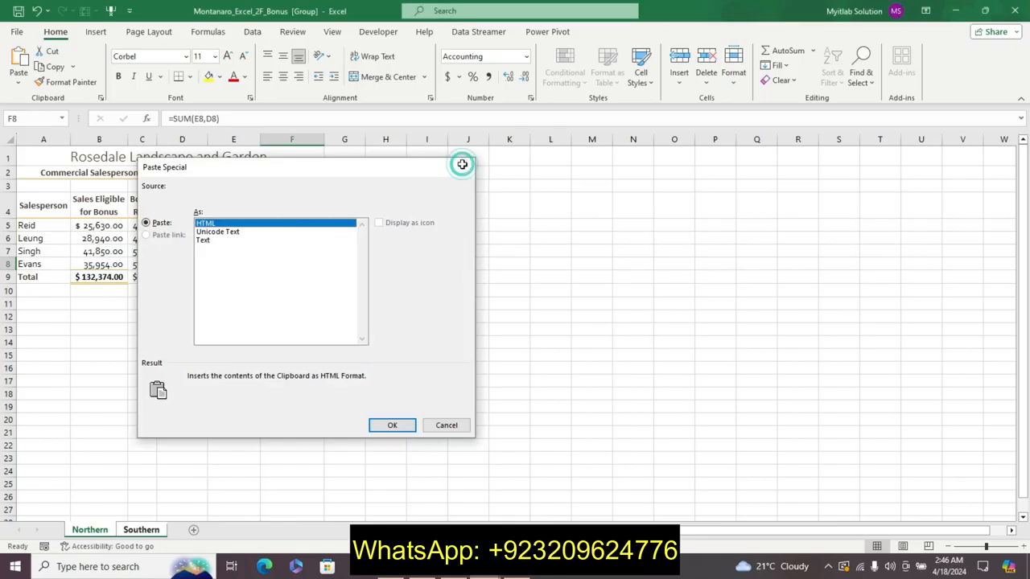
left_click(241, 264)
left_click(273, 226)
left_click(317, 317)
left_click(290, 275)
left_click(340, 271)
left_click(223, 329)
left_click(373, 278)
left_click(309, 409)
left_click(233, 264)
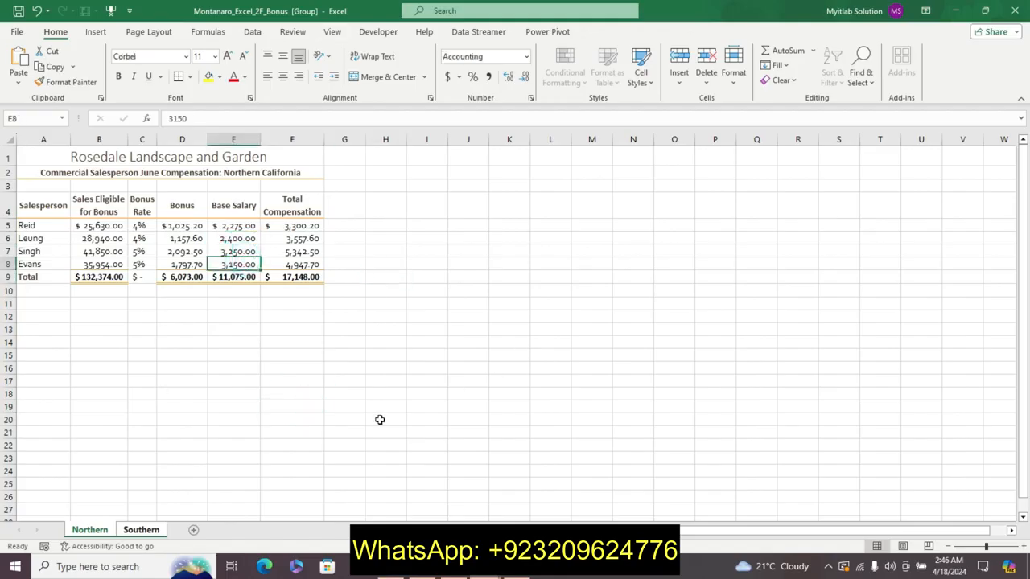